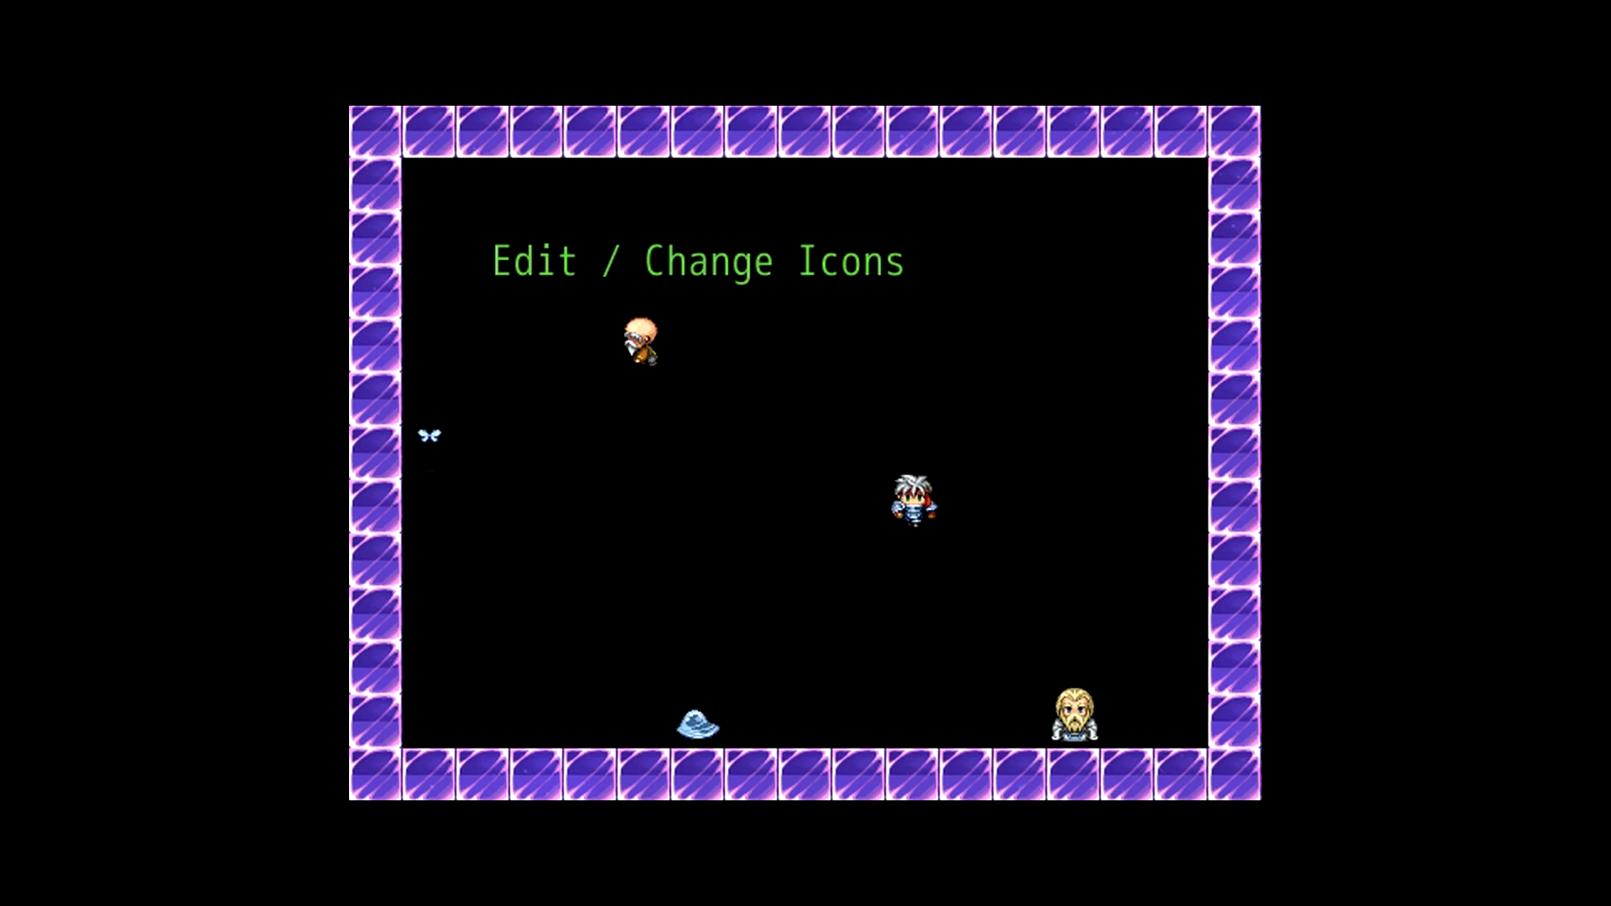
- Close the running game and create a new RPG Maker VX Ace project named "icons"
key(alt+F4)
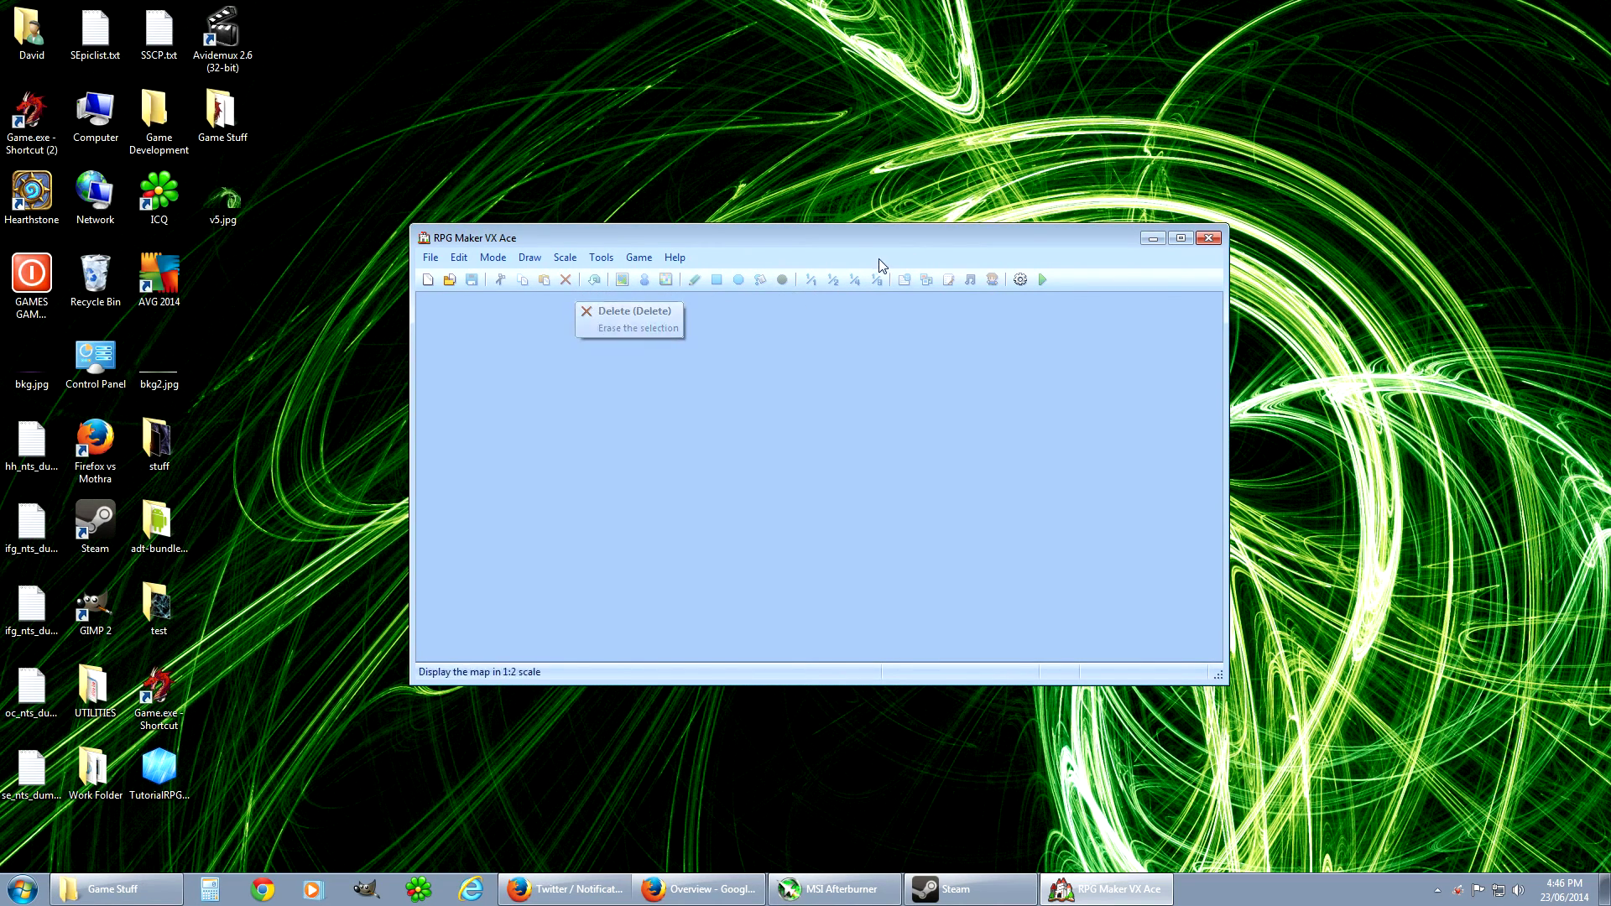
click(431, 260)
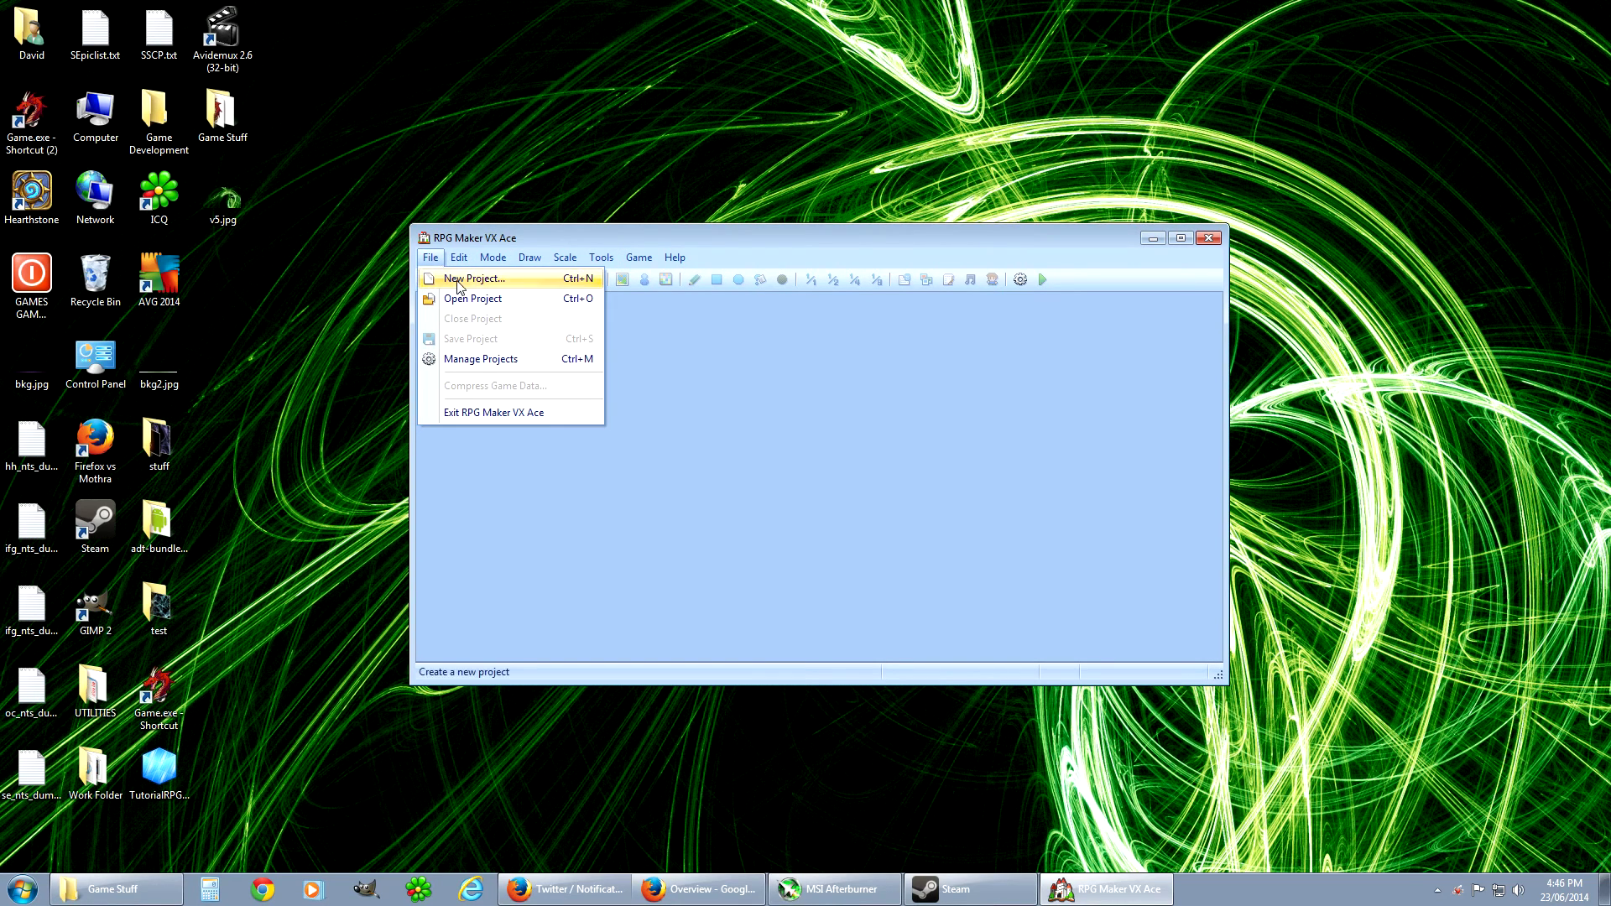
click(458, 286)
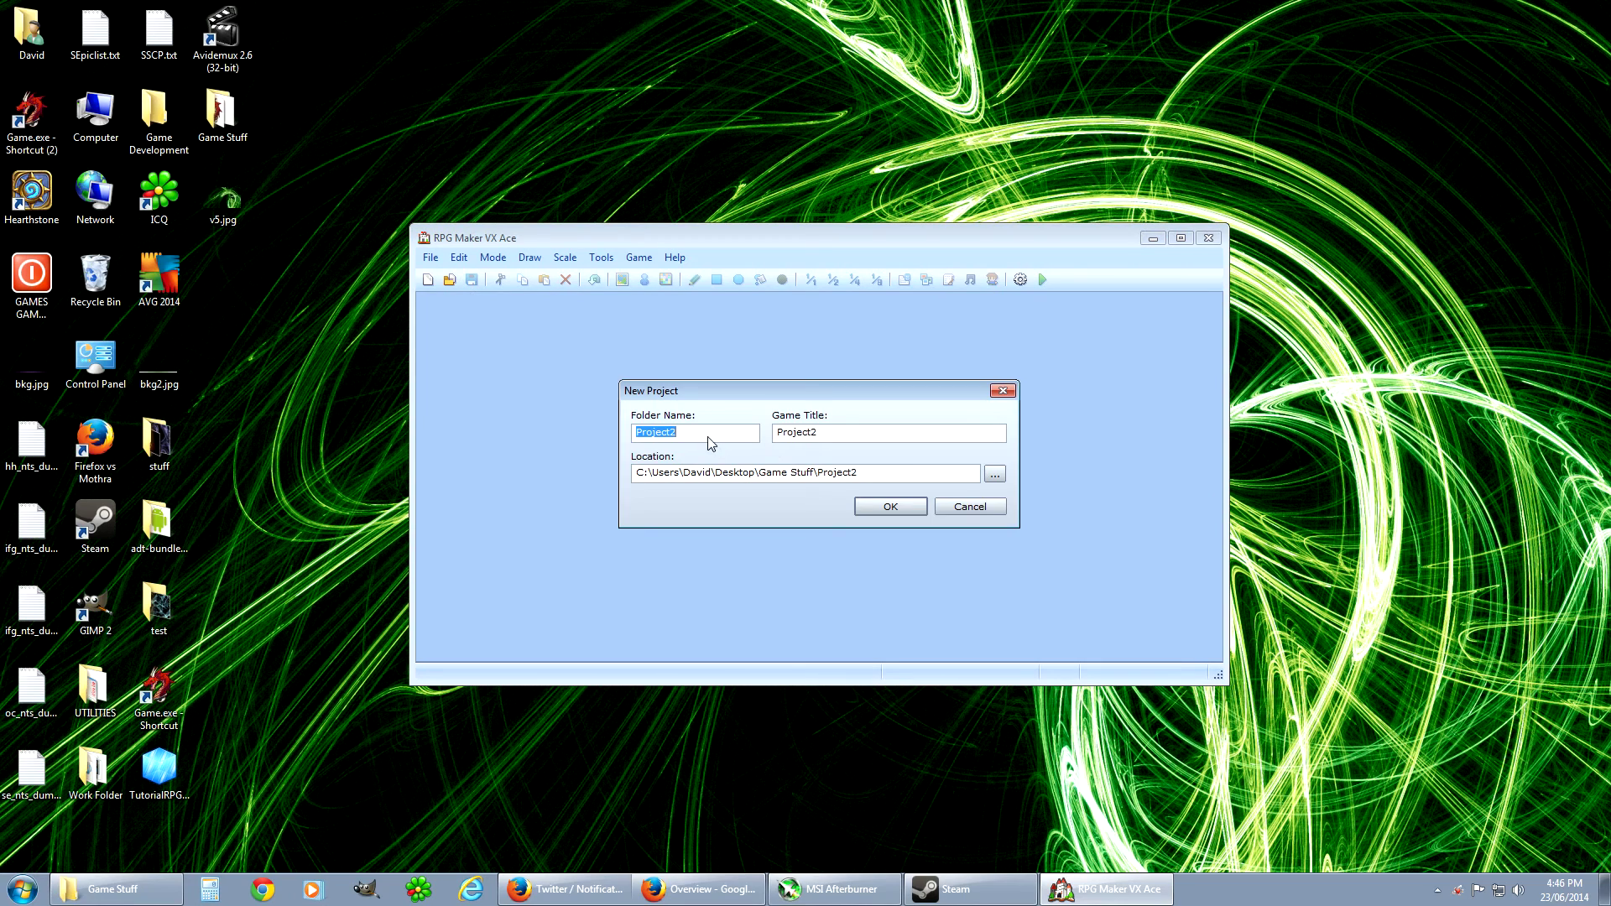
text(icons)
click(881, 507)
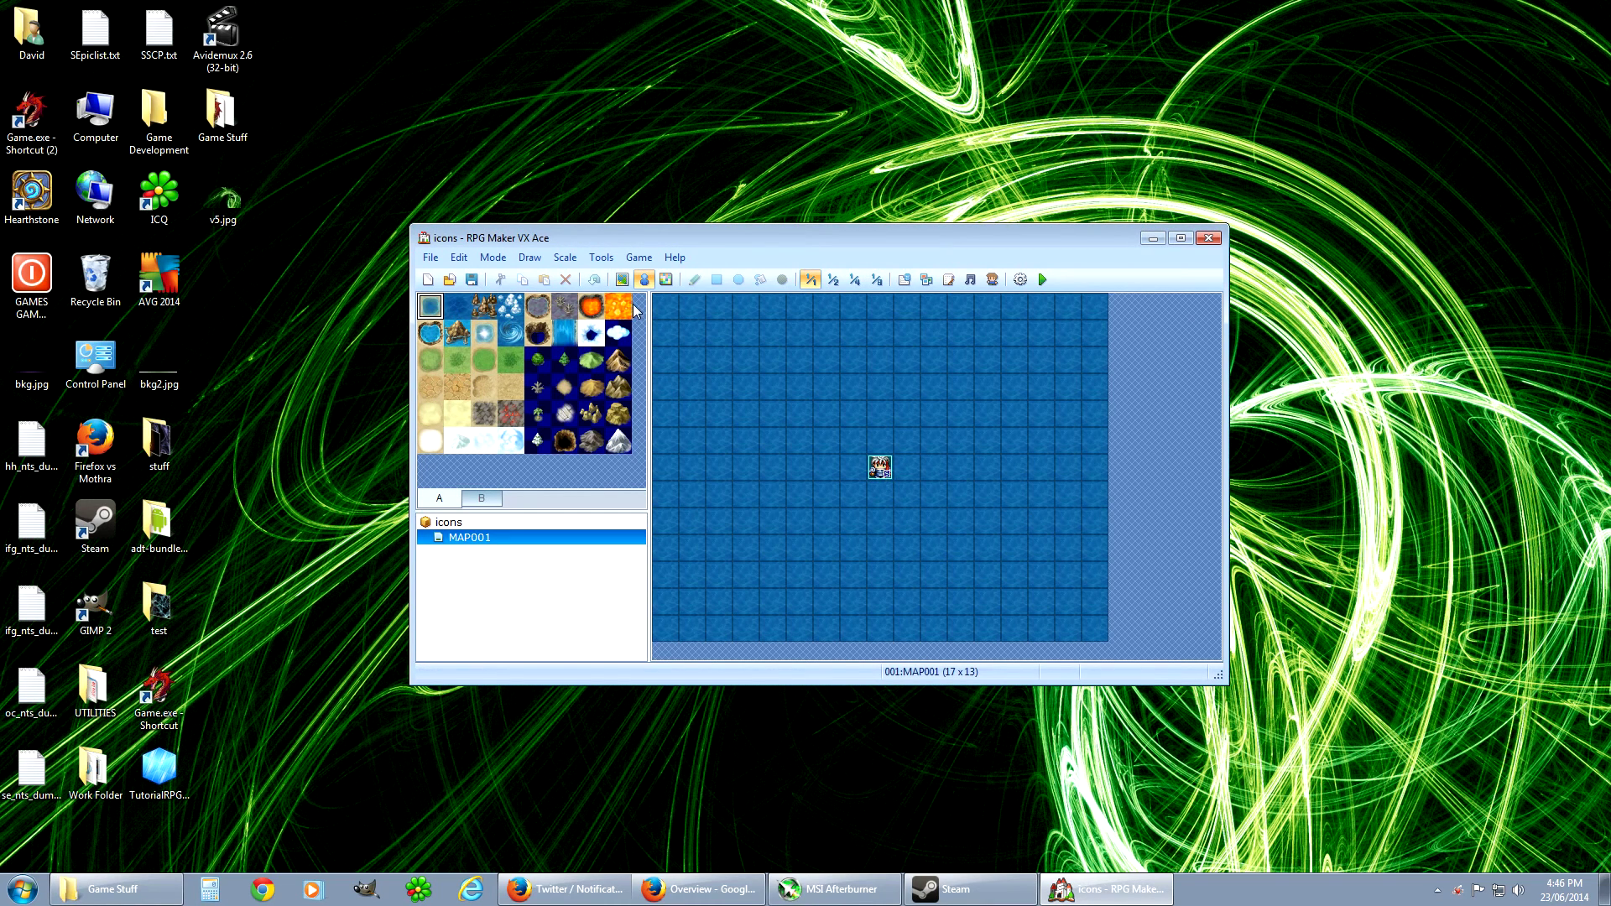
- In the database's items, change the Hi-Potion icon to the red bottle at index 212
click(599, 262)
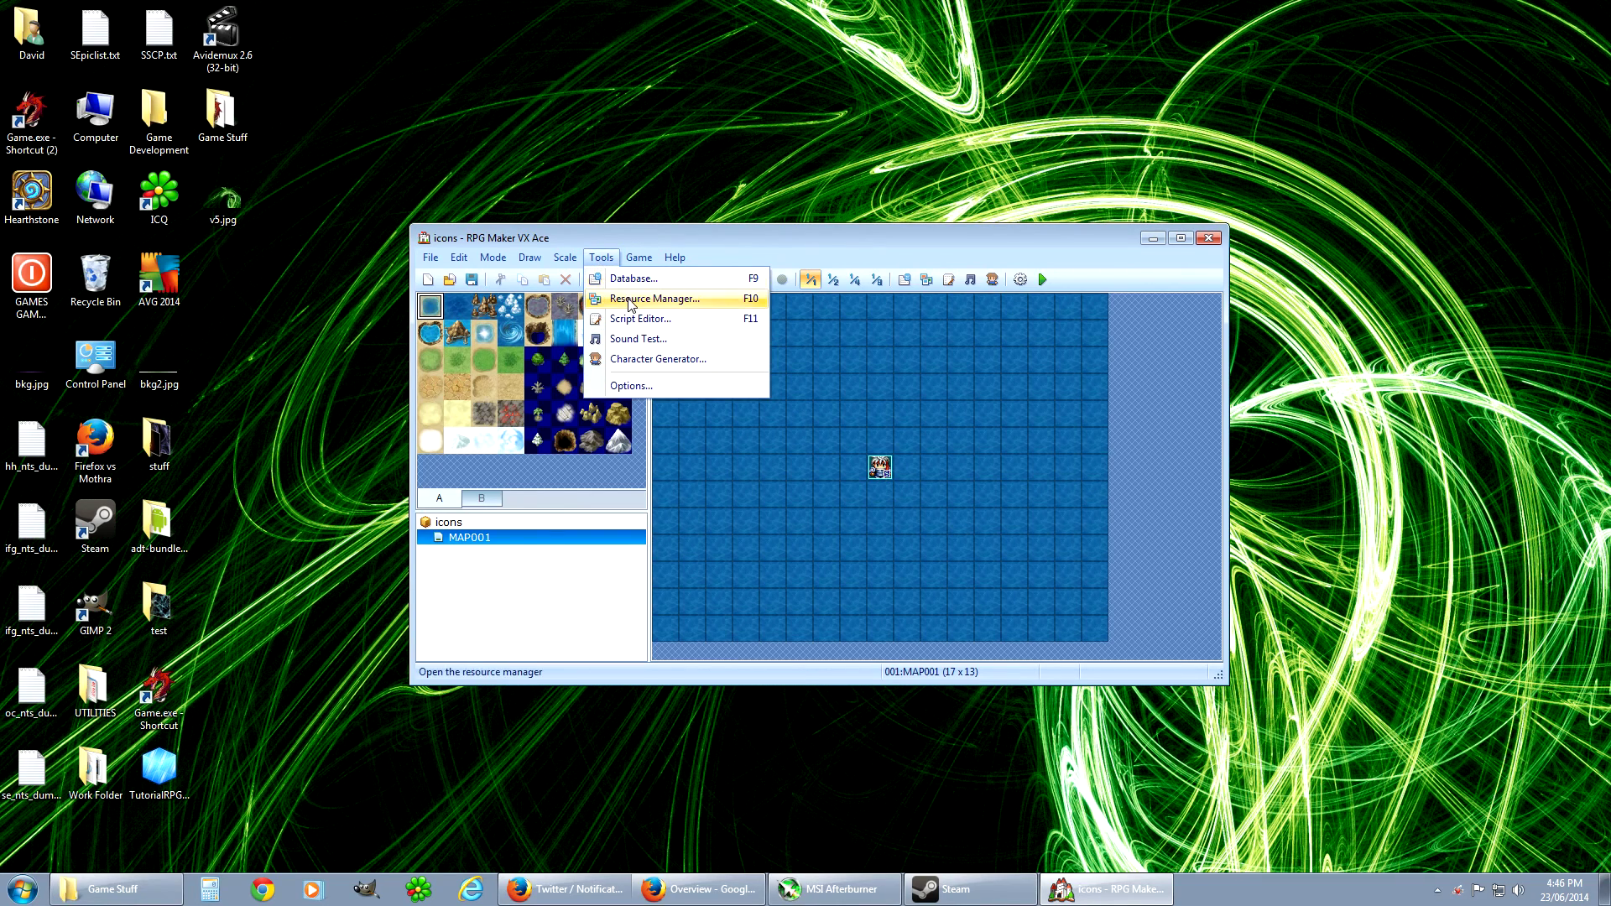
click(631, 281)
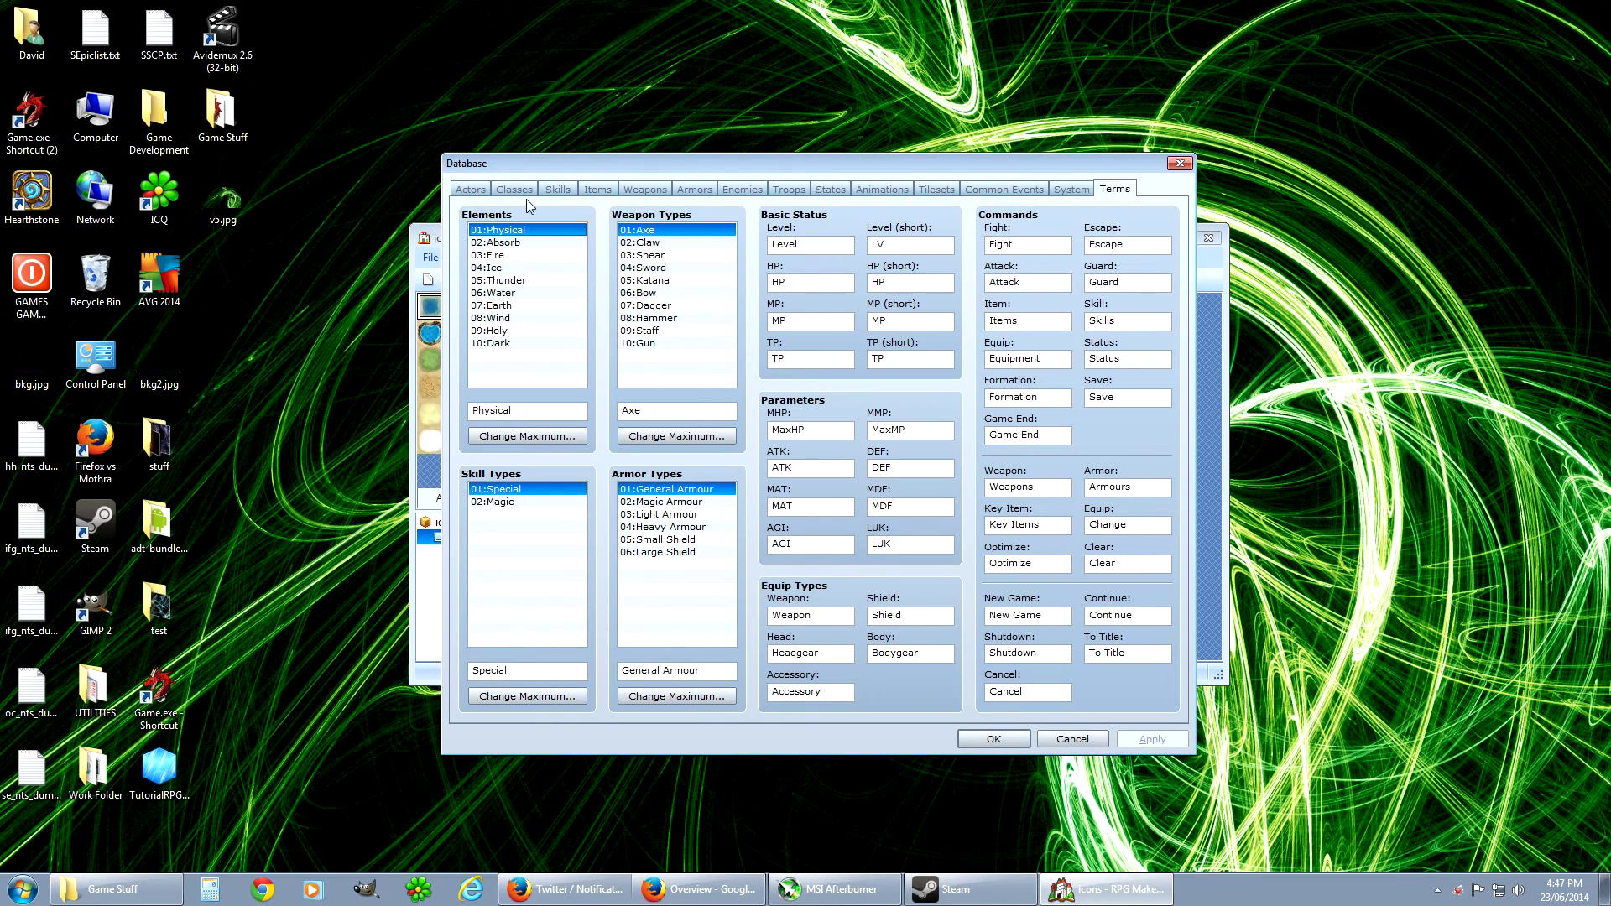
click(598, 190)
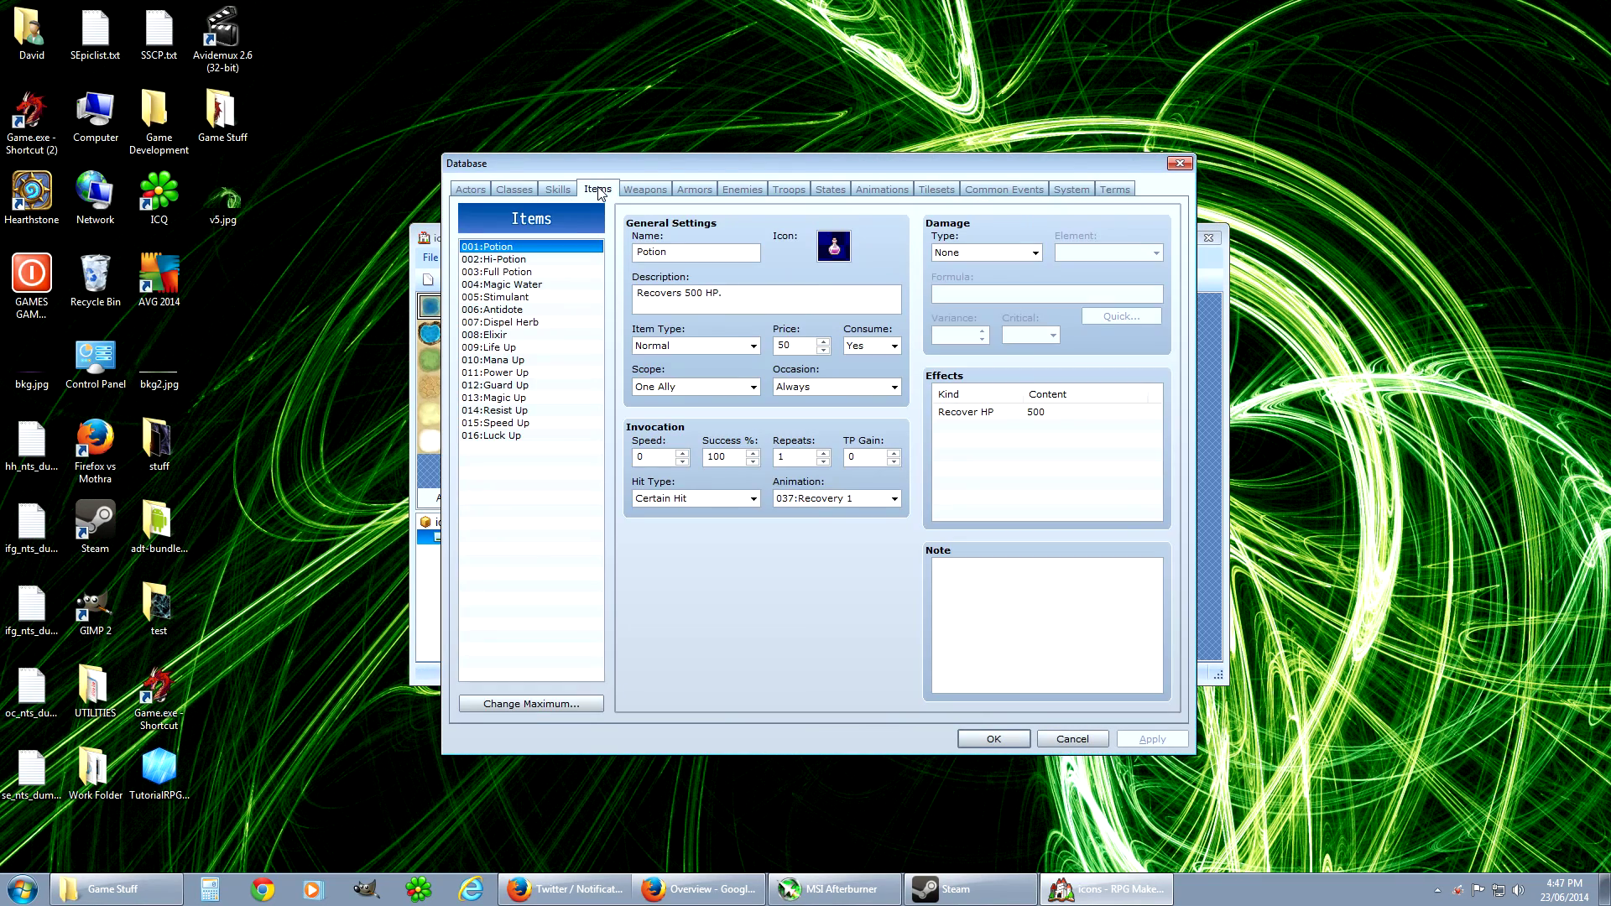
click(503, 260)
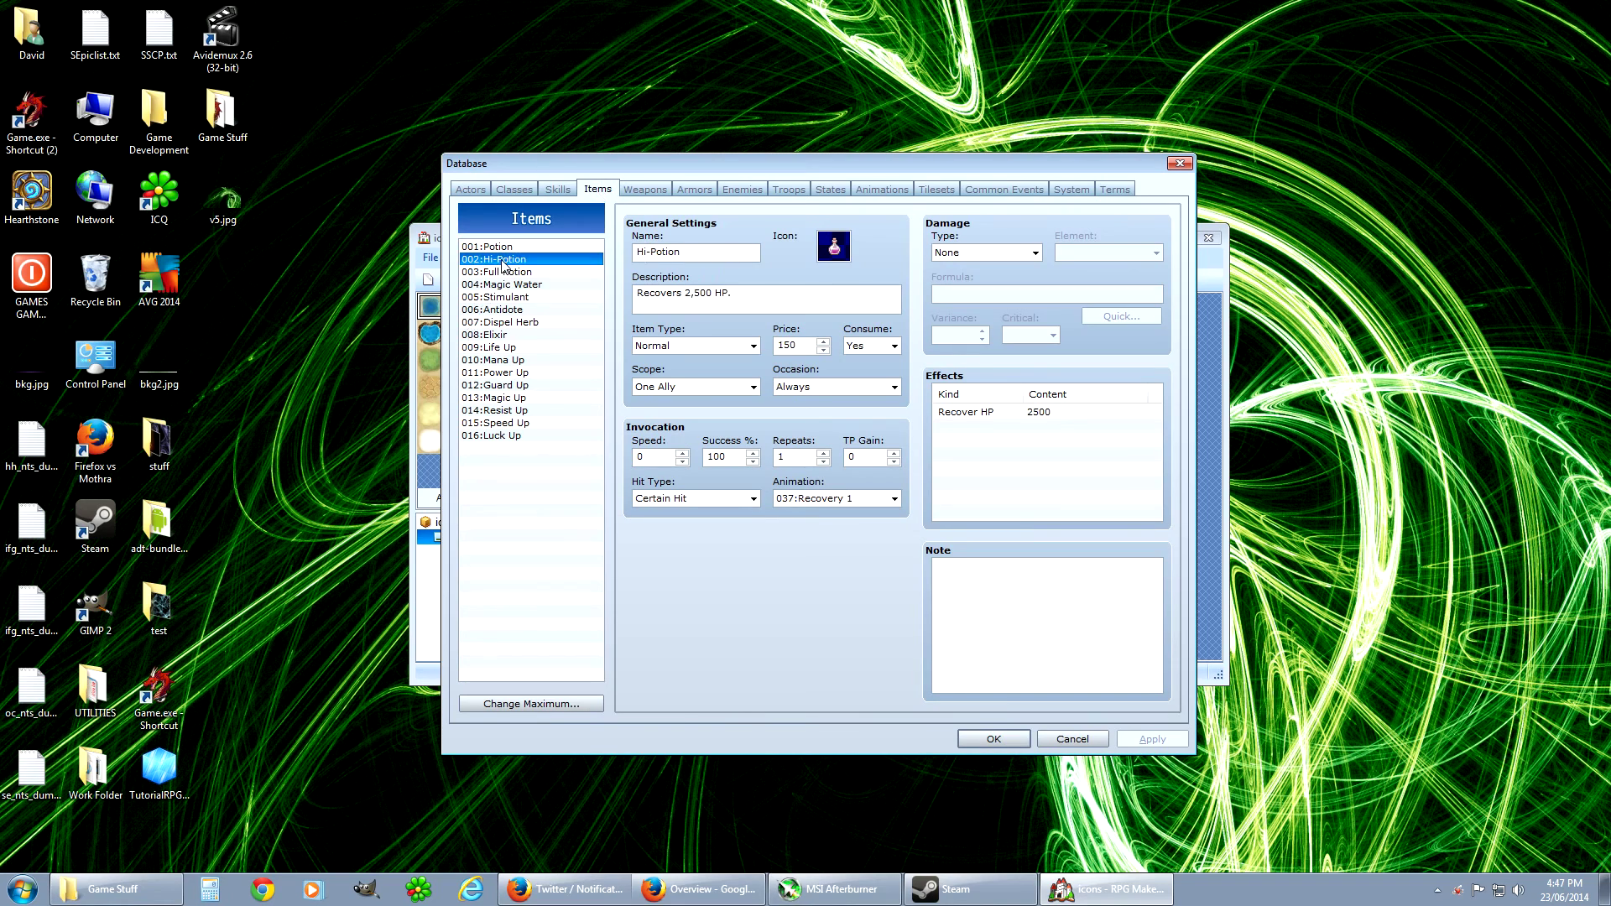
double_click(835, 256)
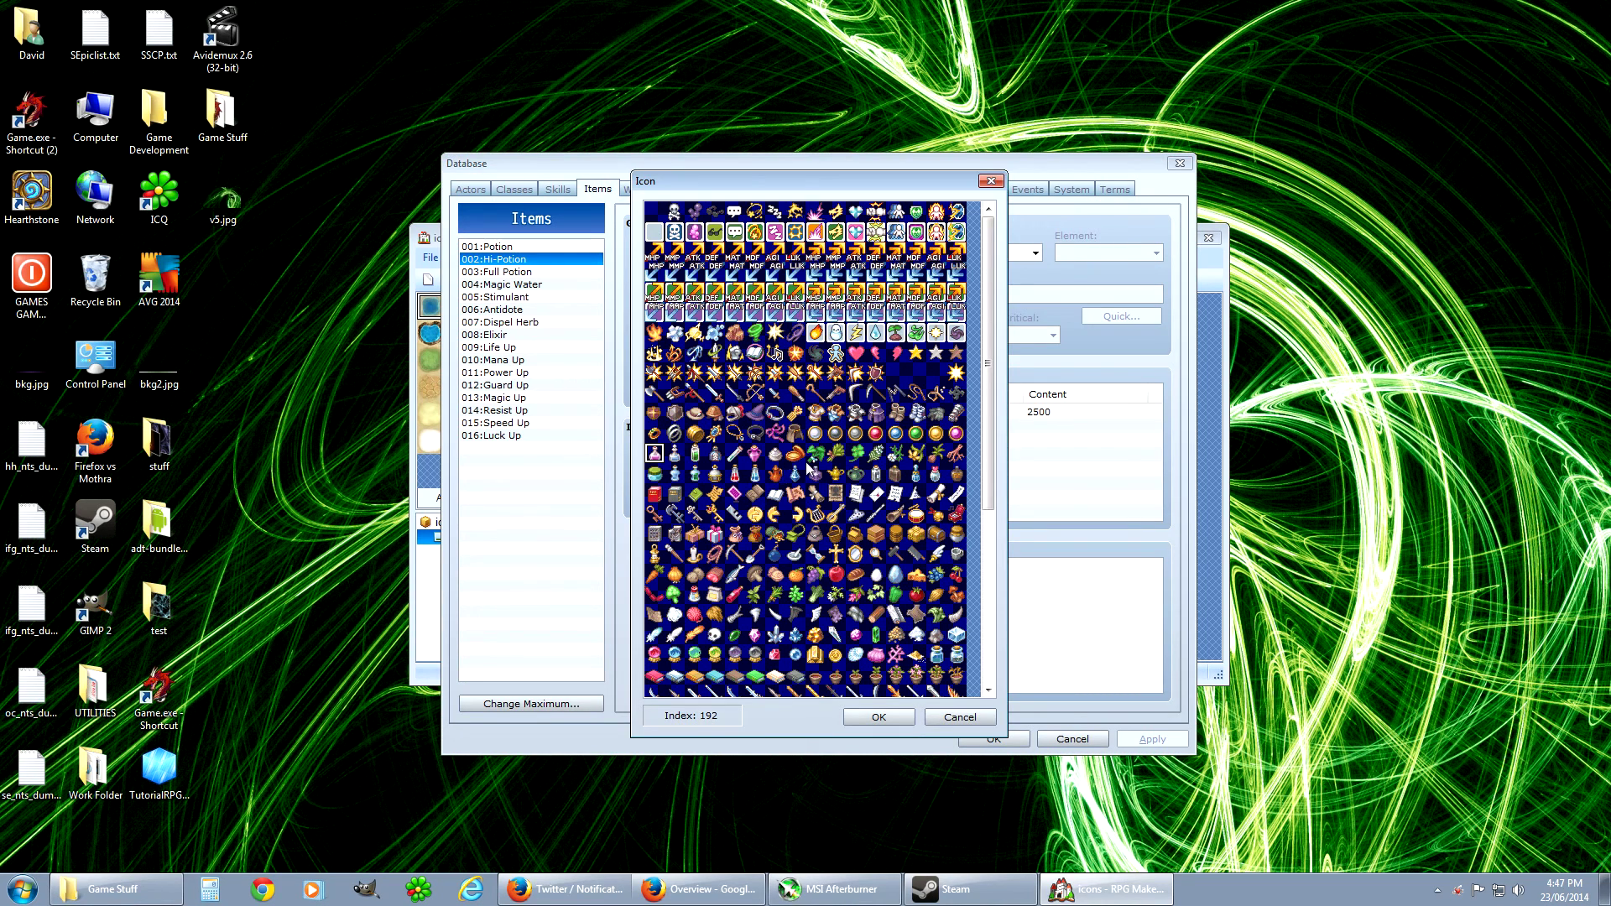
drag(776, 378, 774, 475)
click(735, 474)
click(879, 717)
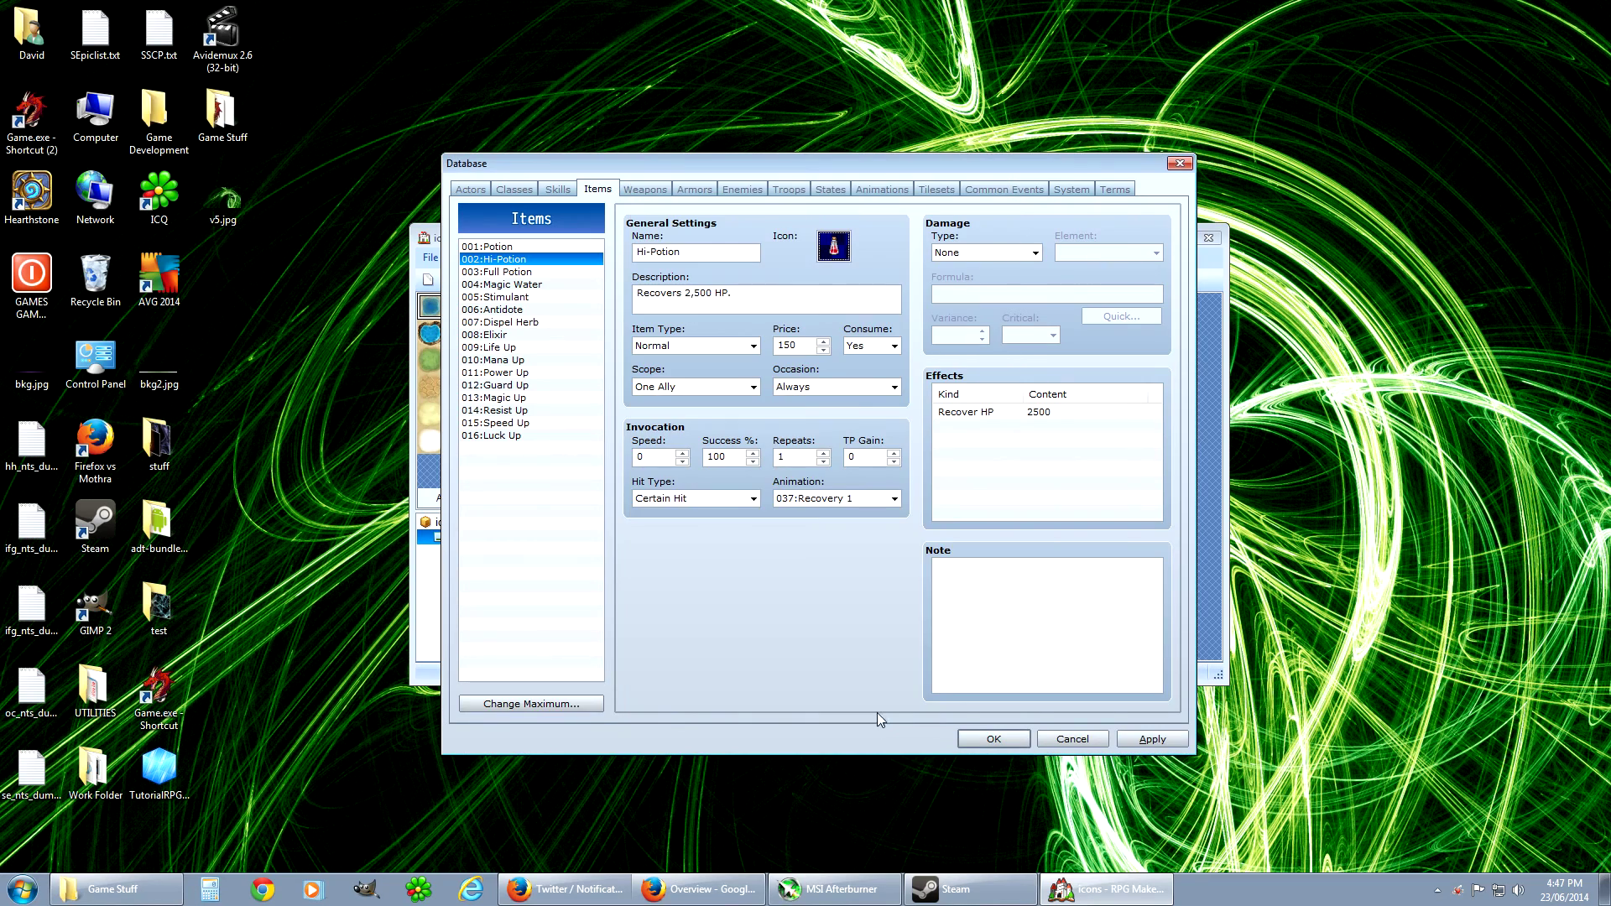
- Browse the icon set for the Hi-Potion, set its icon back to index 192, and confirm the database changes
click(506, 247)
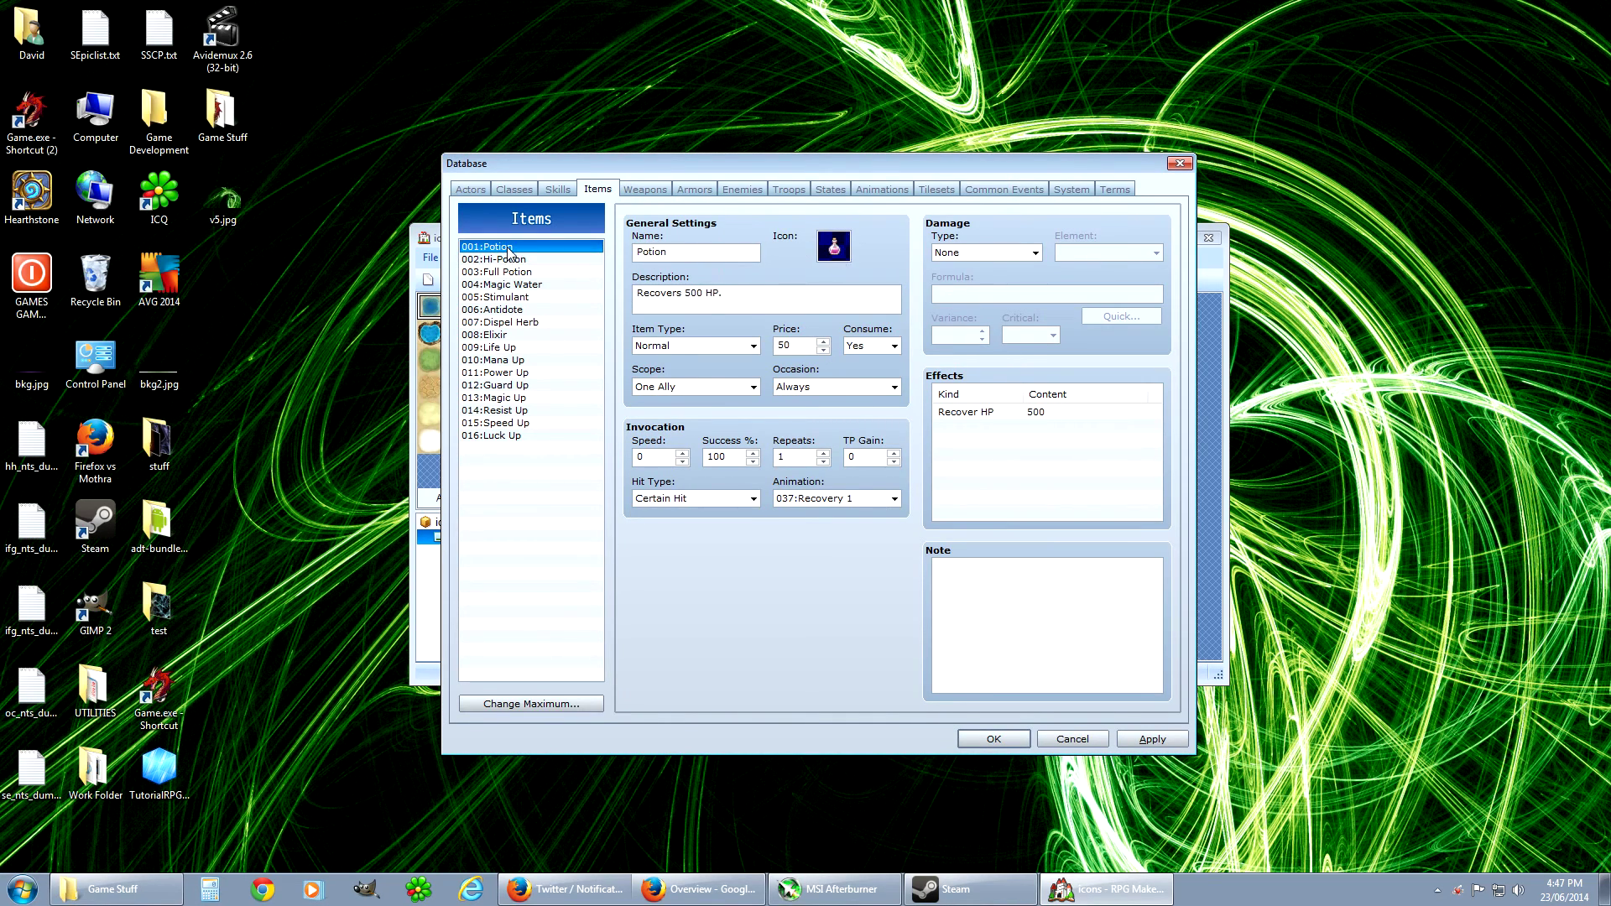
click(503, 262)
click(833, 246)
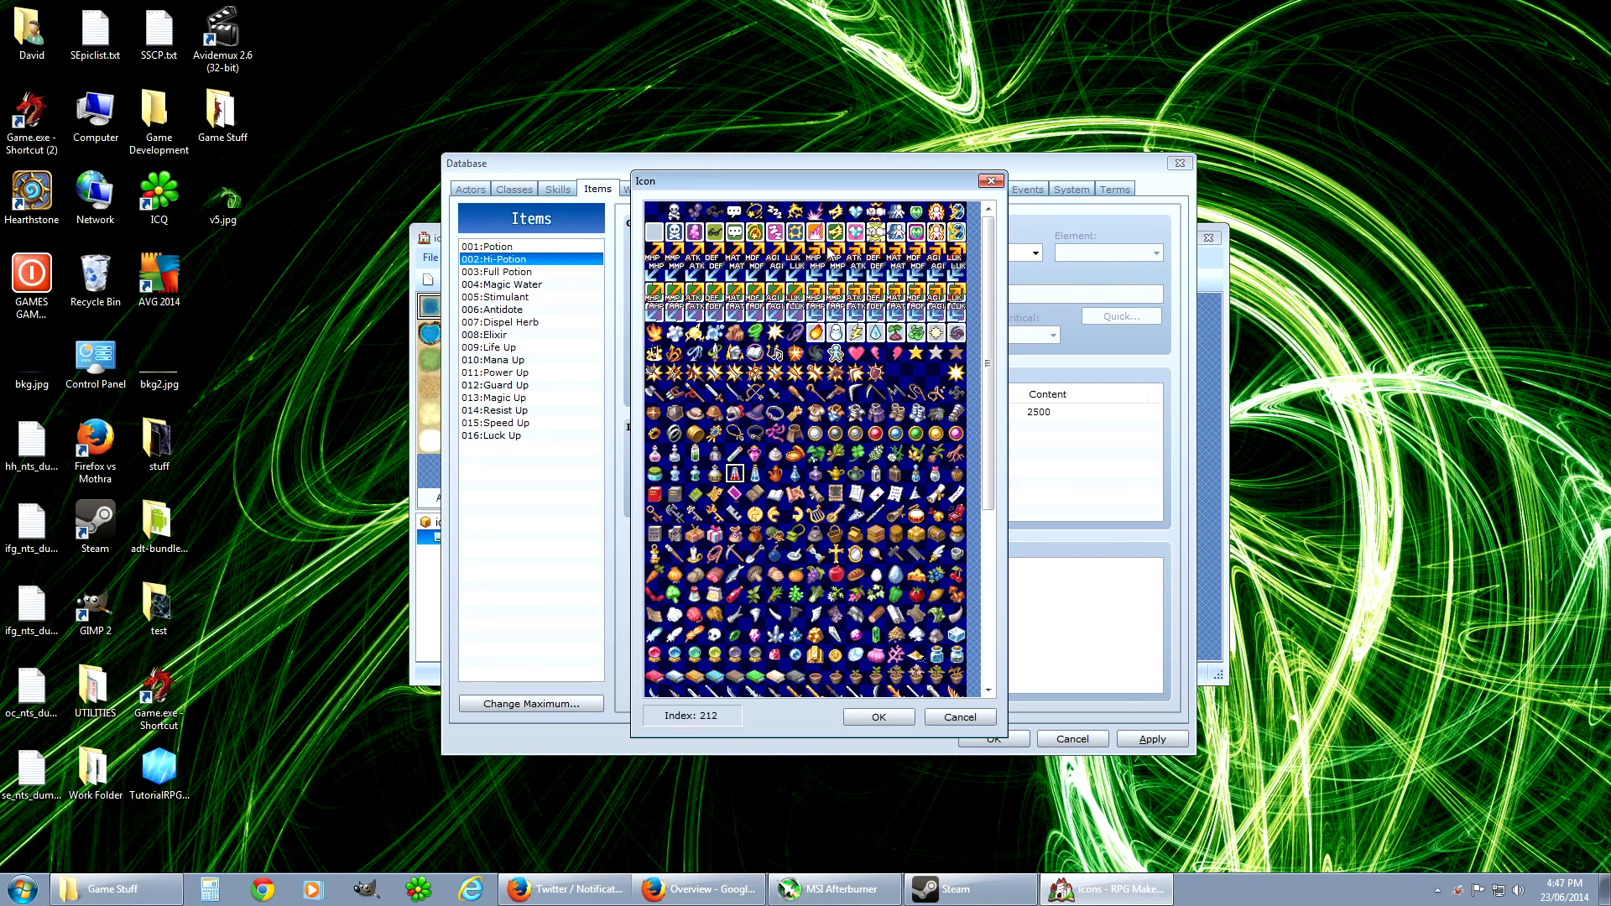
click(715, 474)
scroll(793, 497, down, 1)
scroll(793, 497, down, 4)
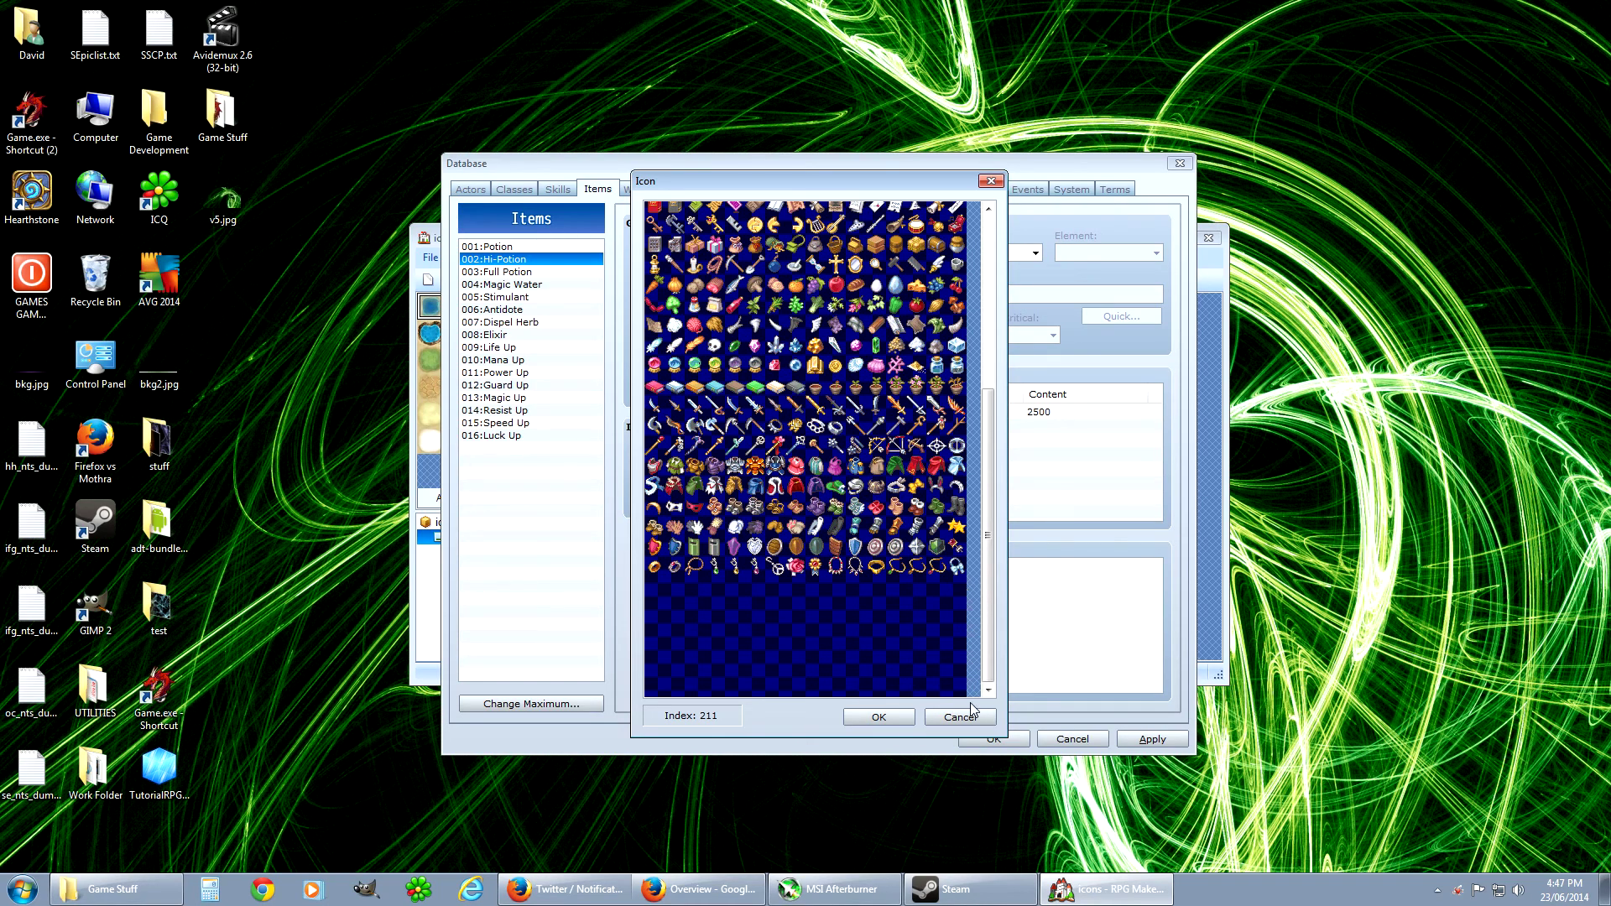
scroll(794, 549, up, 5)
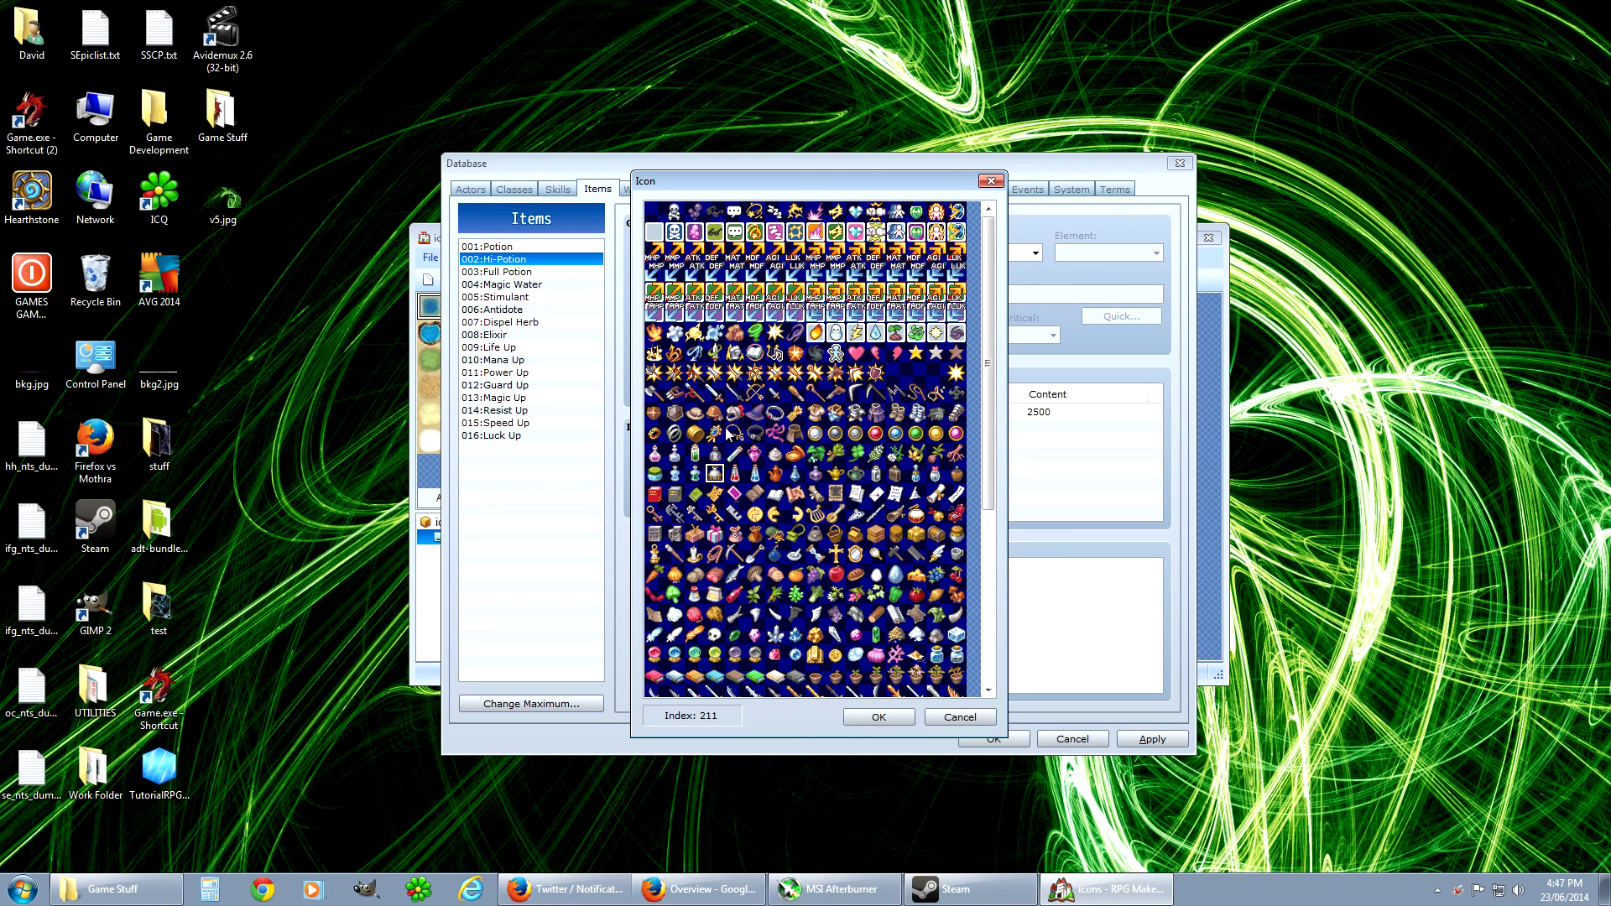
click(655, 454)
click(879, 715)
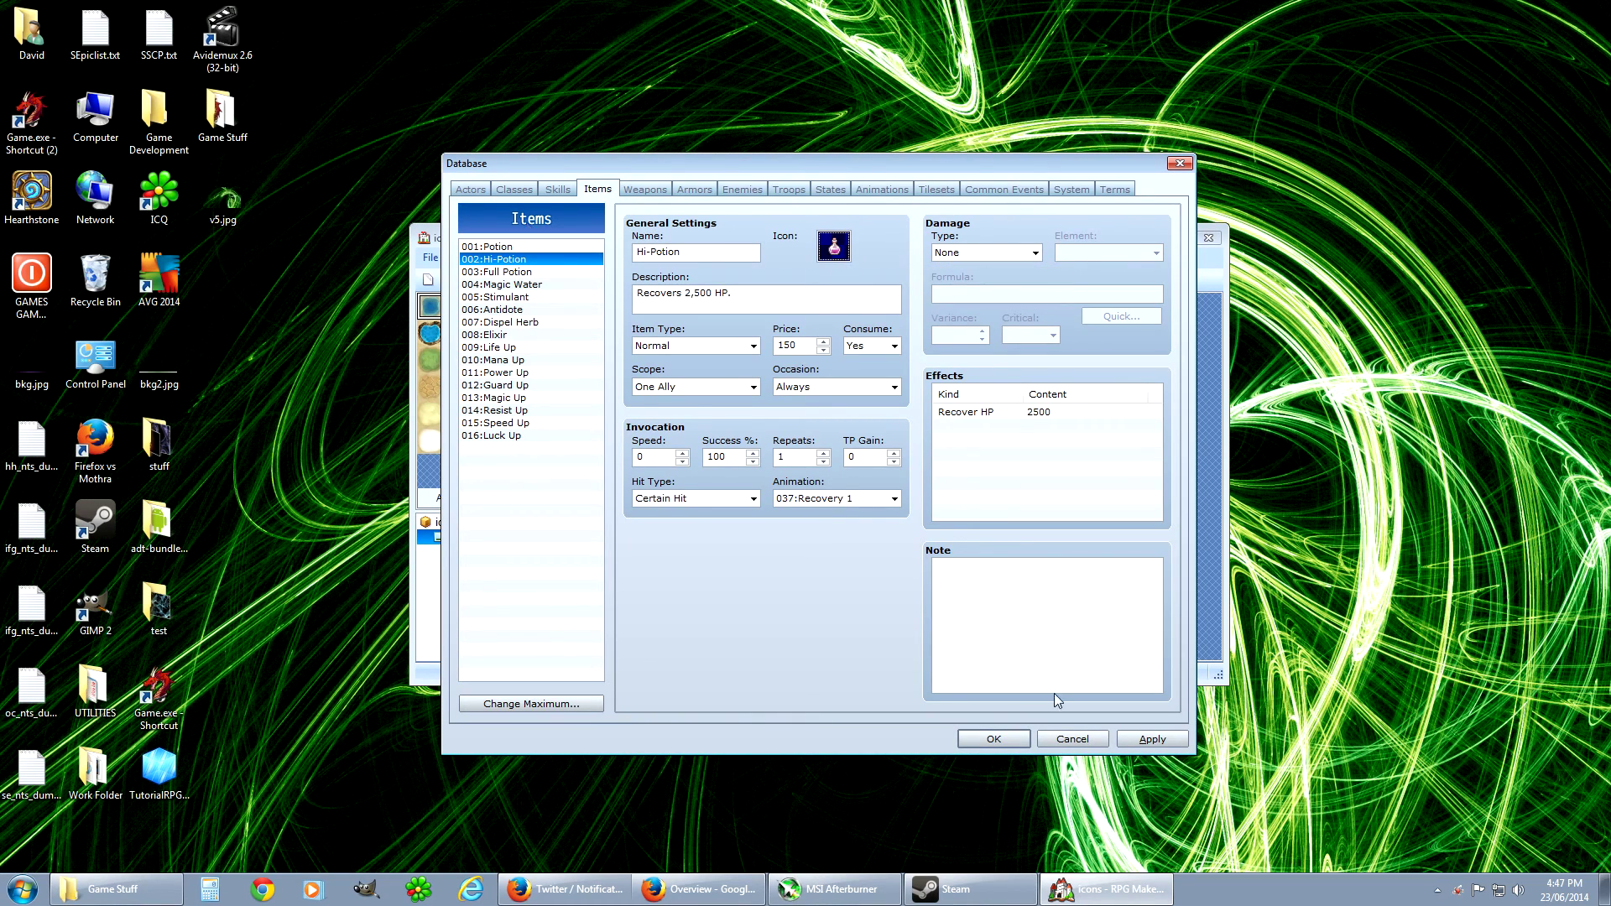
click(992, 745)
- Preview the IconSet graphic from Graphics/System in the Resource Manager, looking through the whole sheet
click(601, 257)
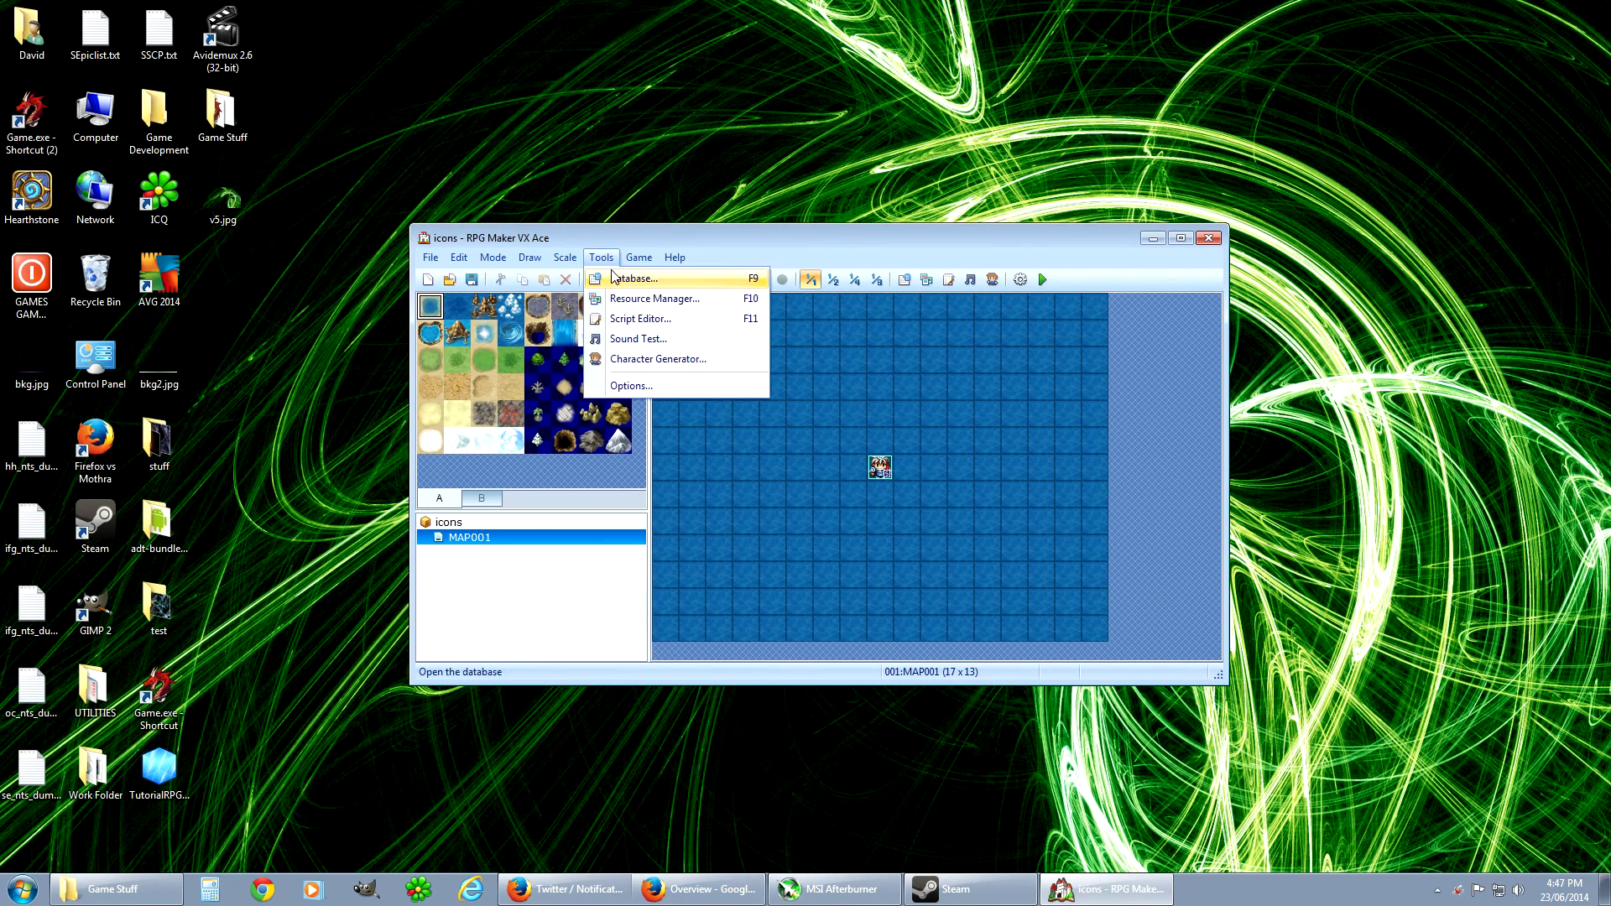
click(636, 304)
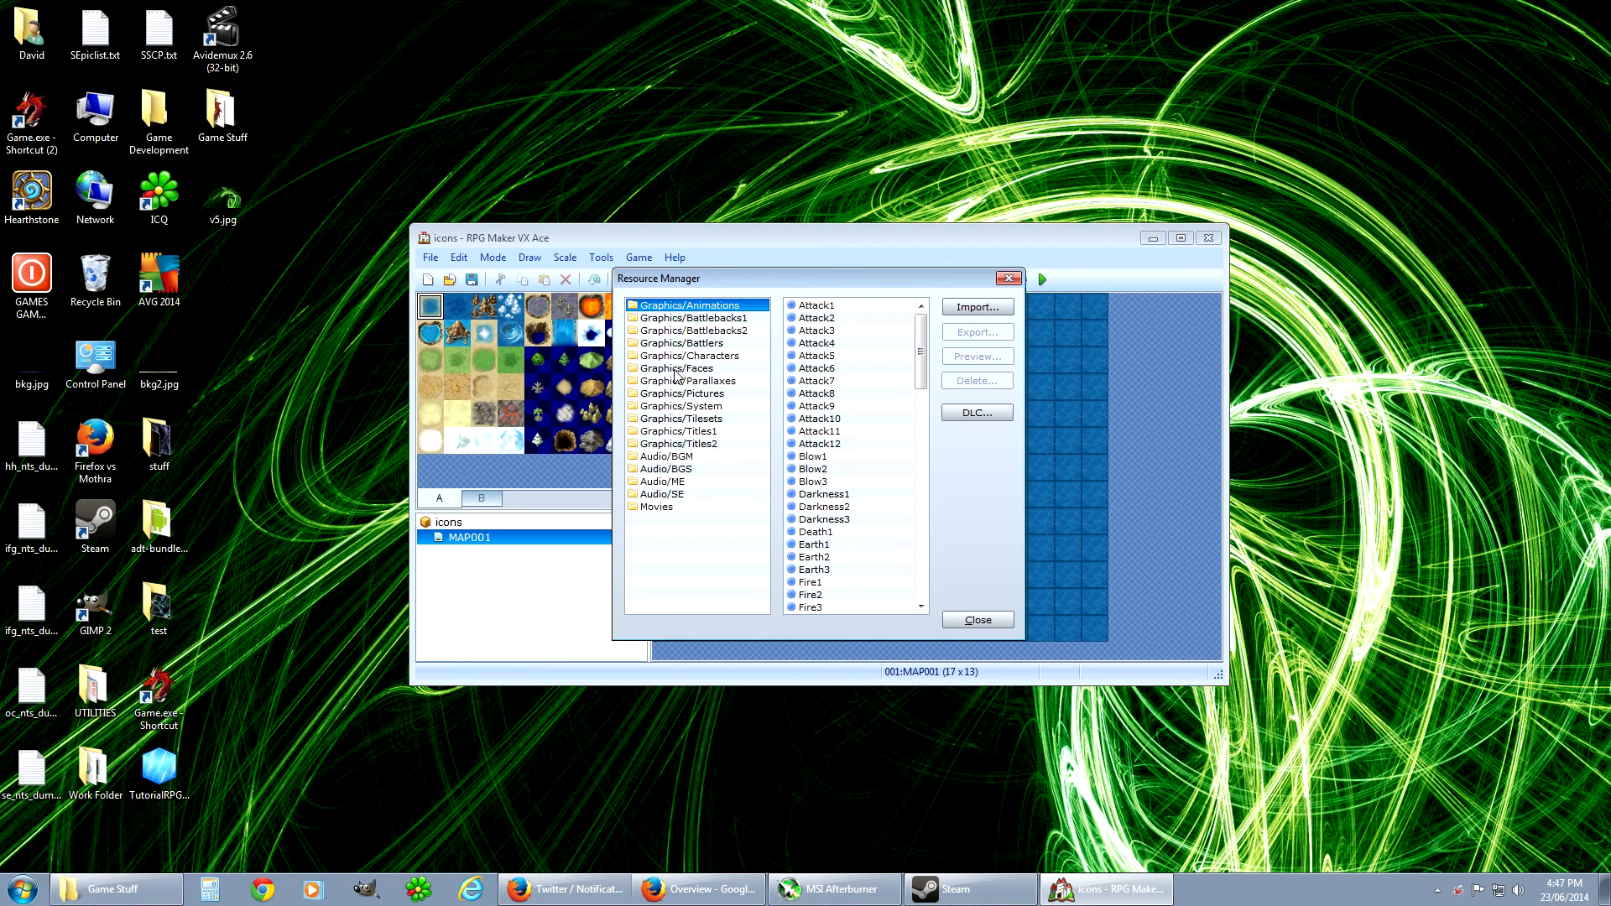
click(670, 407)
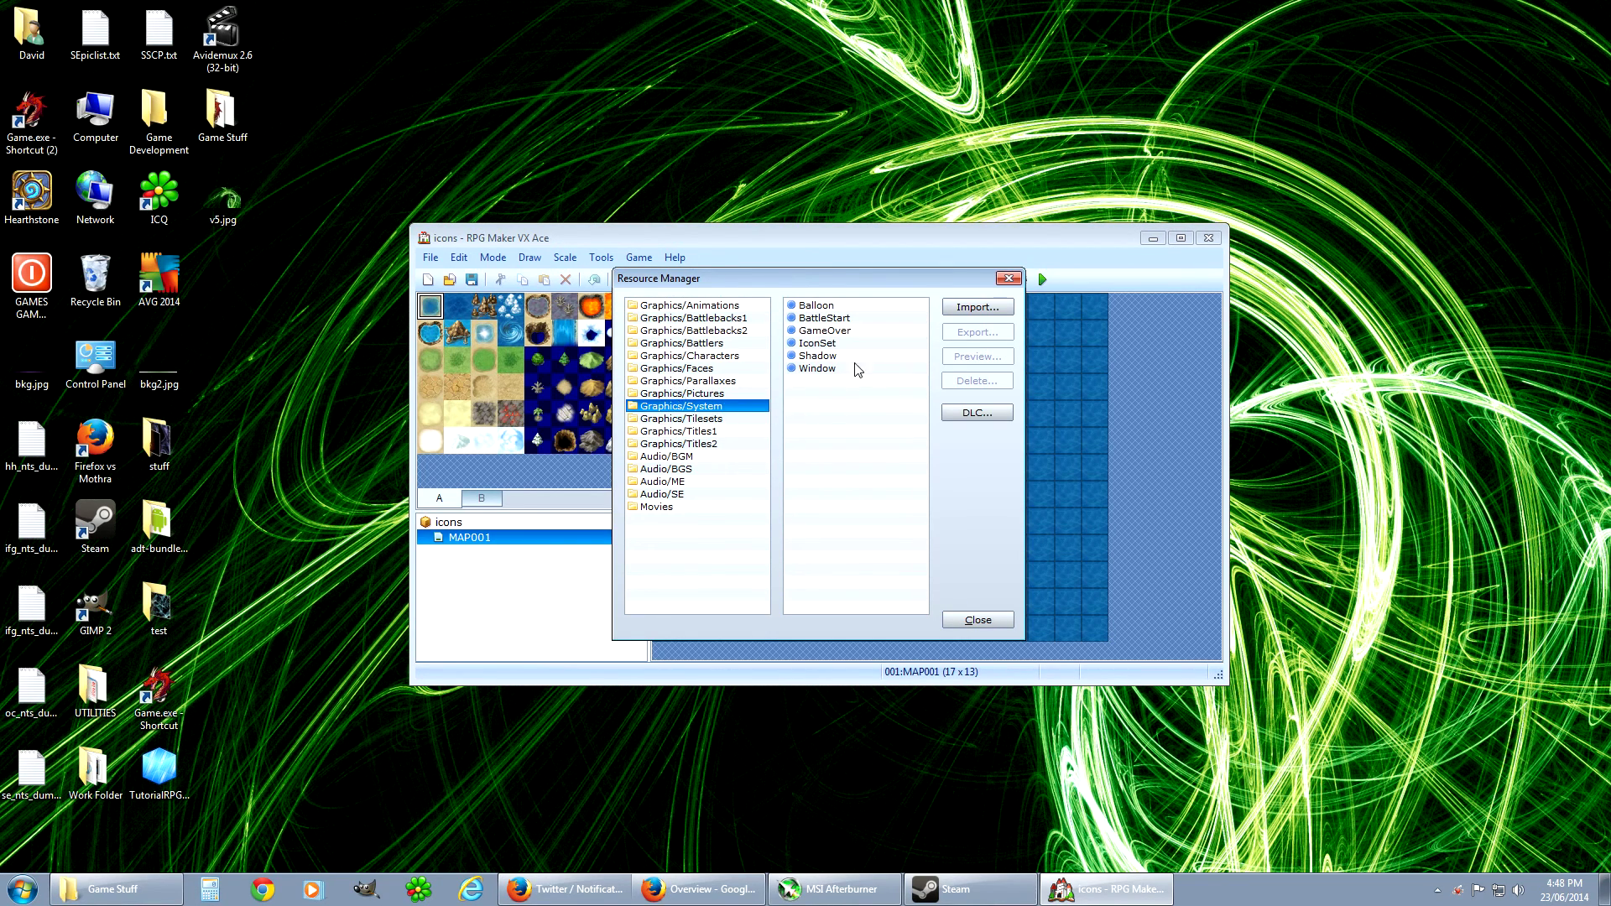
click(813, 344)
click(977, 357)
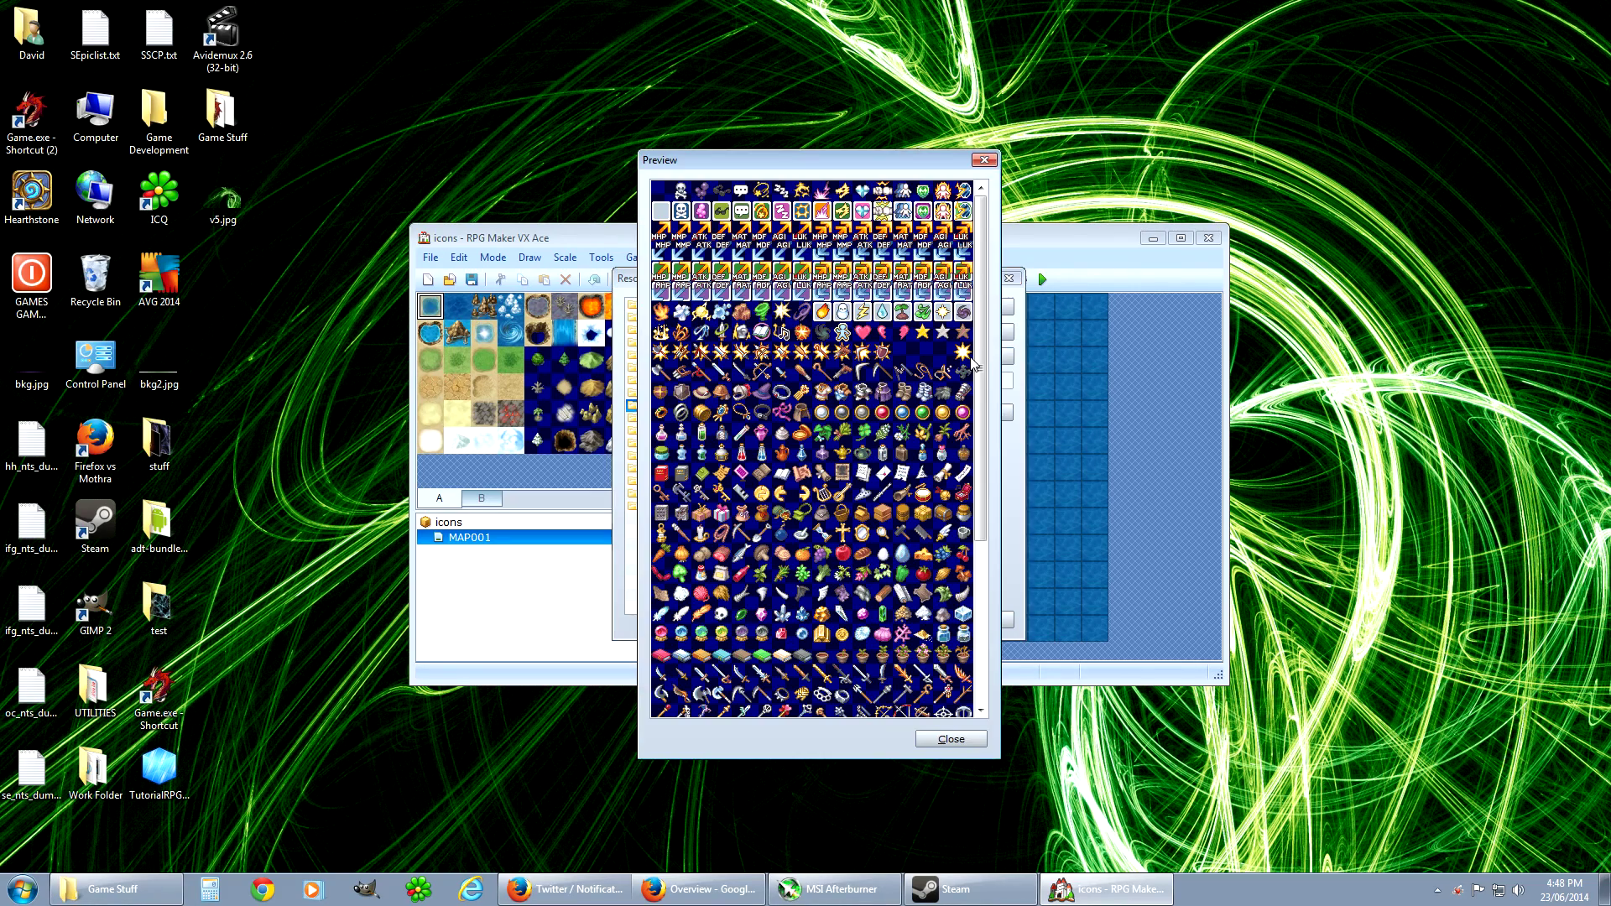
scroll(969, 315, down, 3)
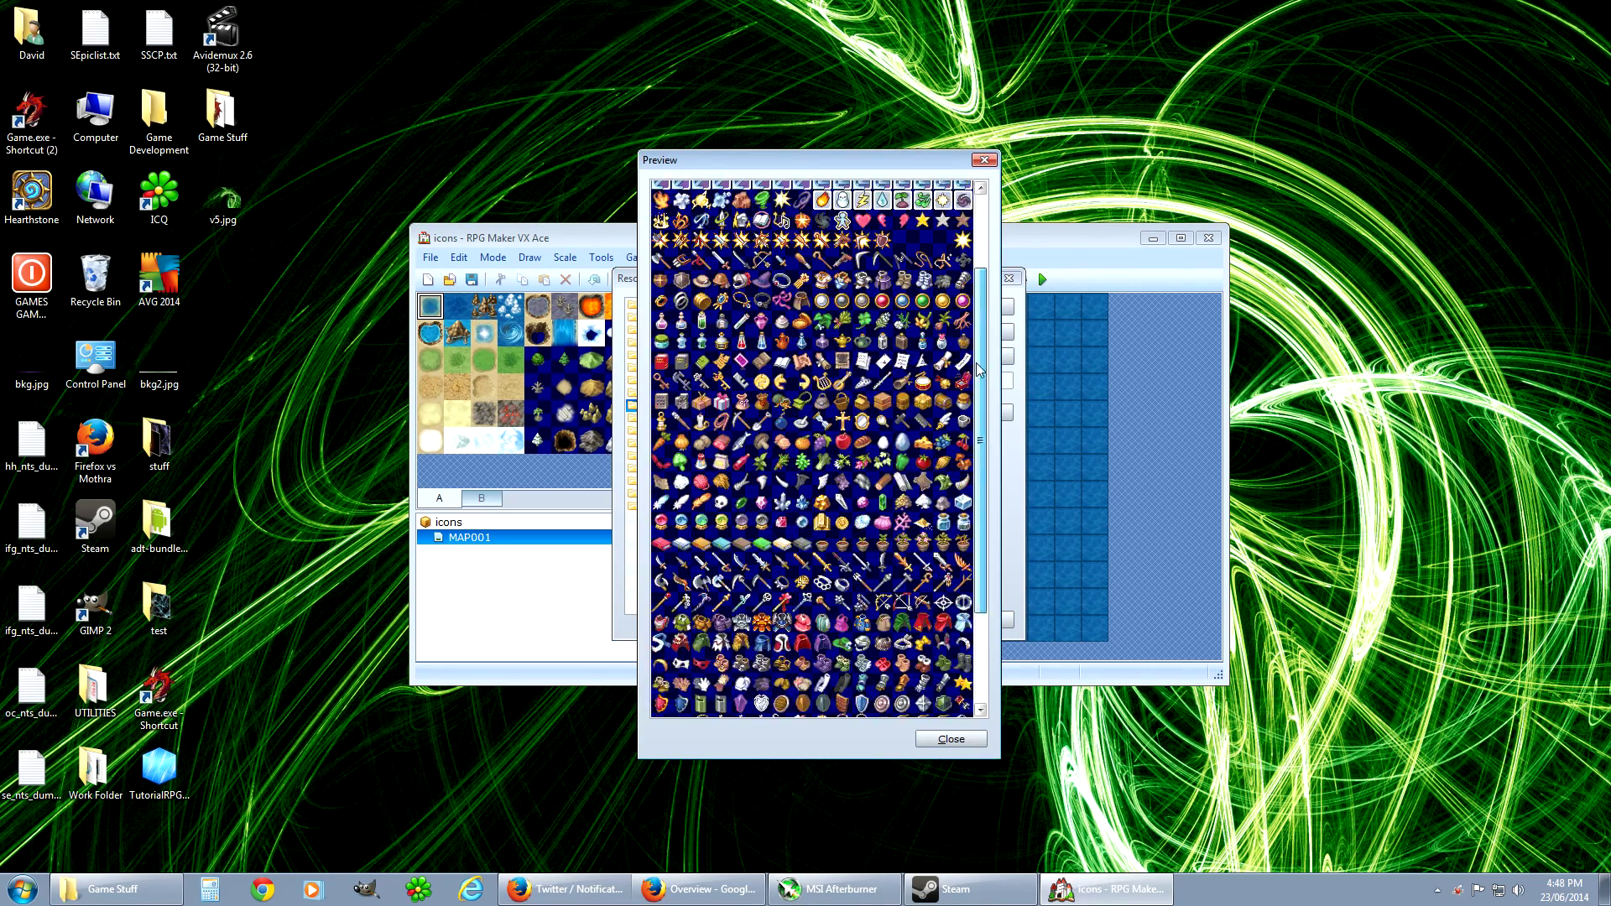
scroll(969, 315, up, 3)
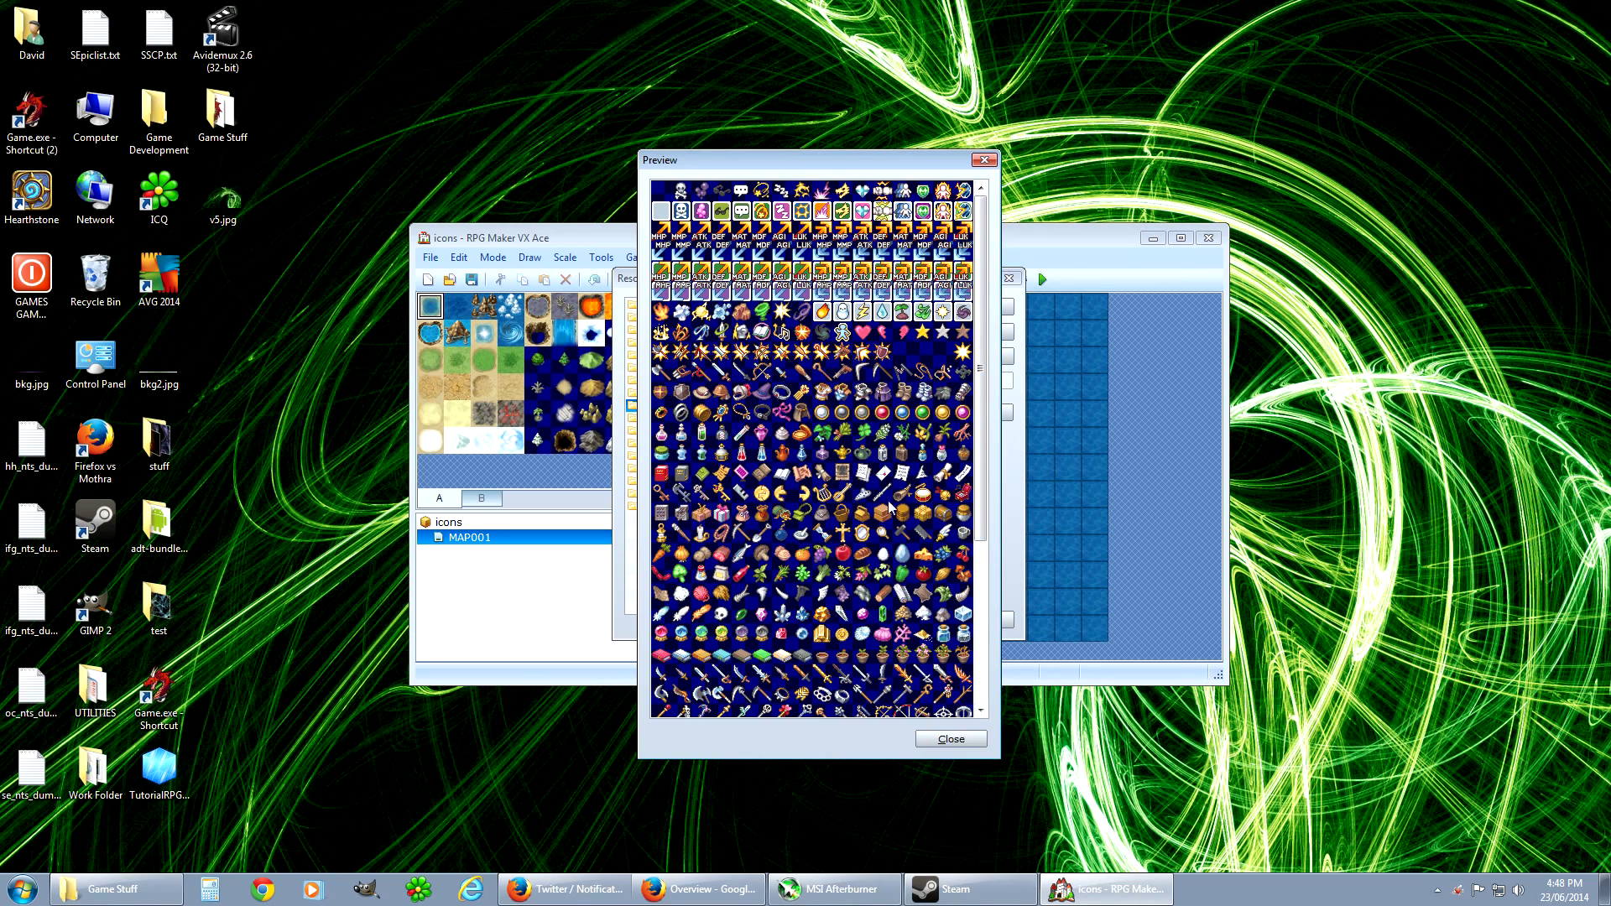
click(951, 738)
- Start exporting the IconSet graphic and browse to the Game Stuff folder on the Desktop
click(978, 333)
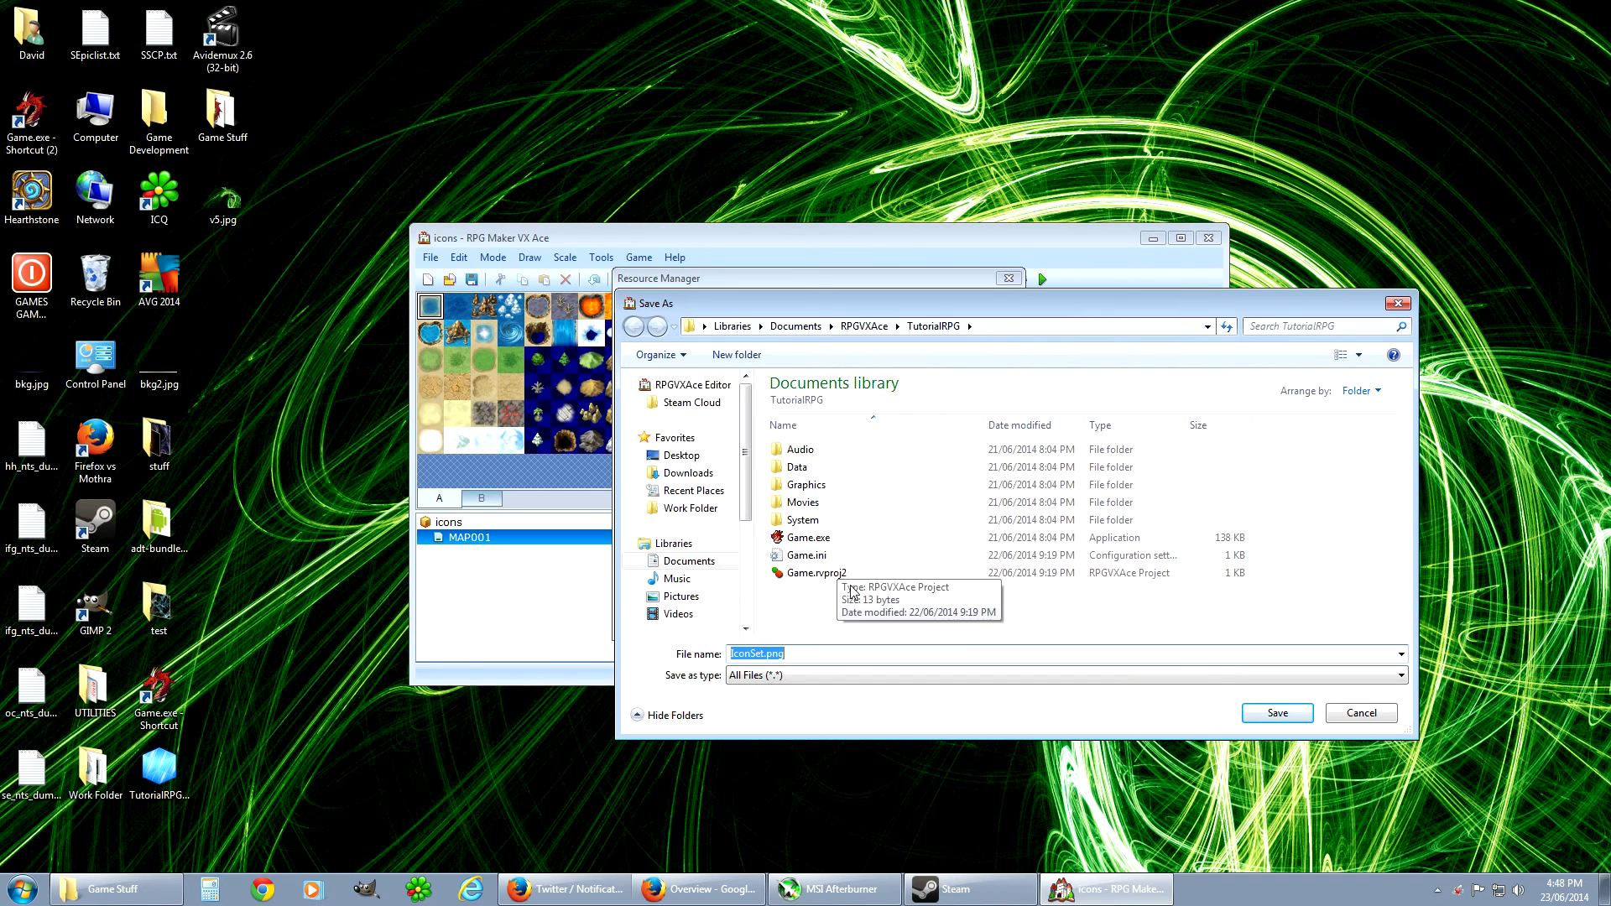
click(805, 608)
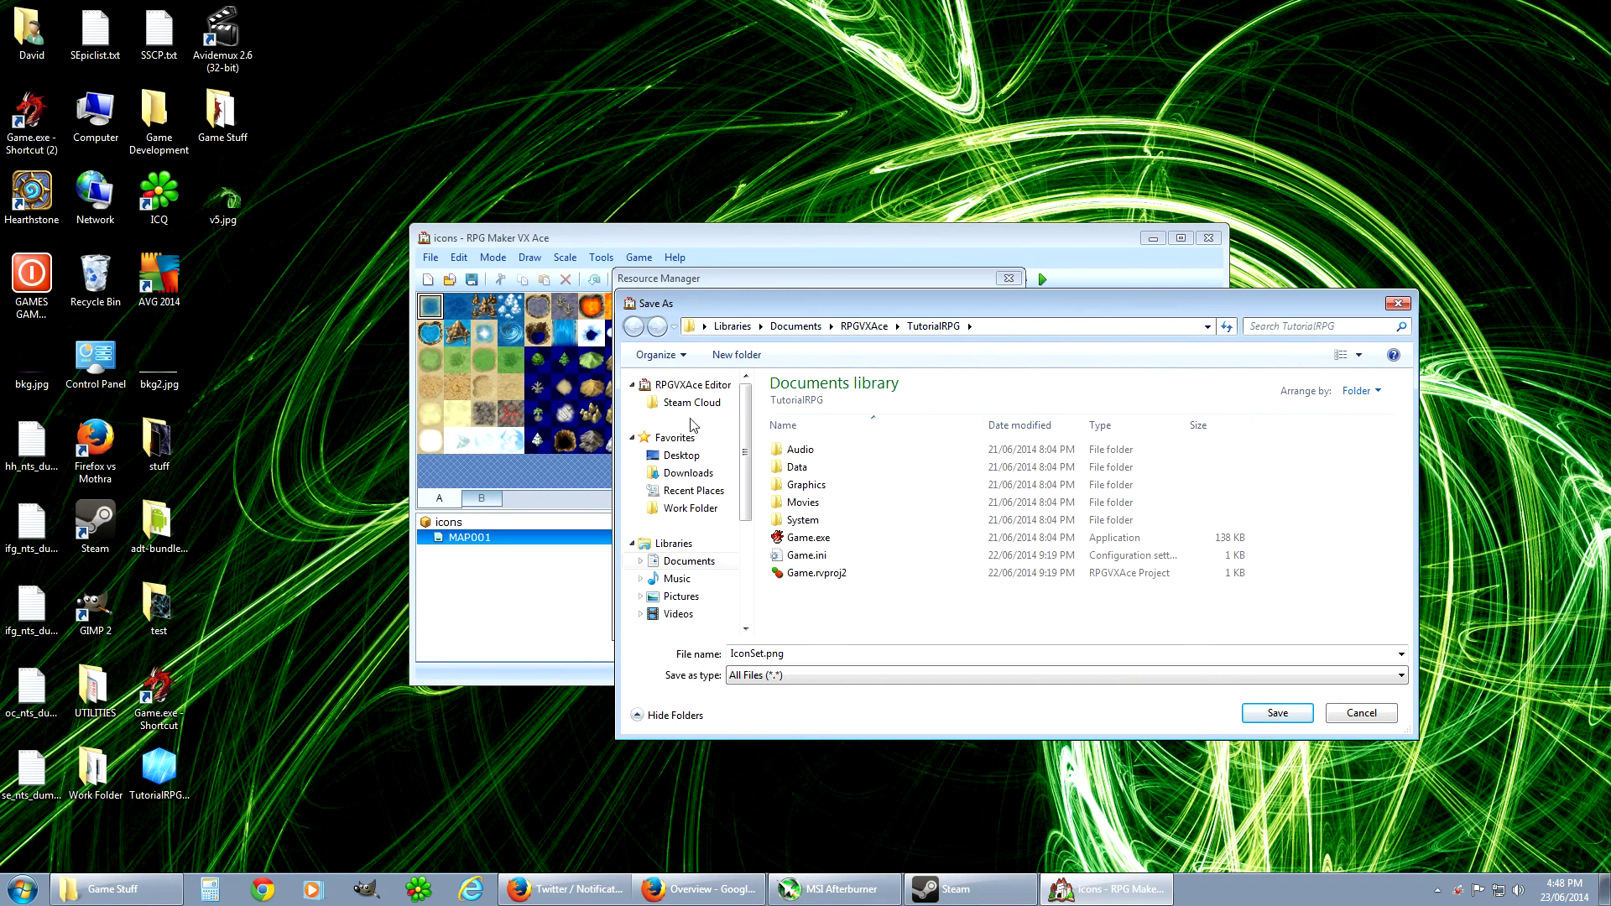
click(681, 455)
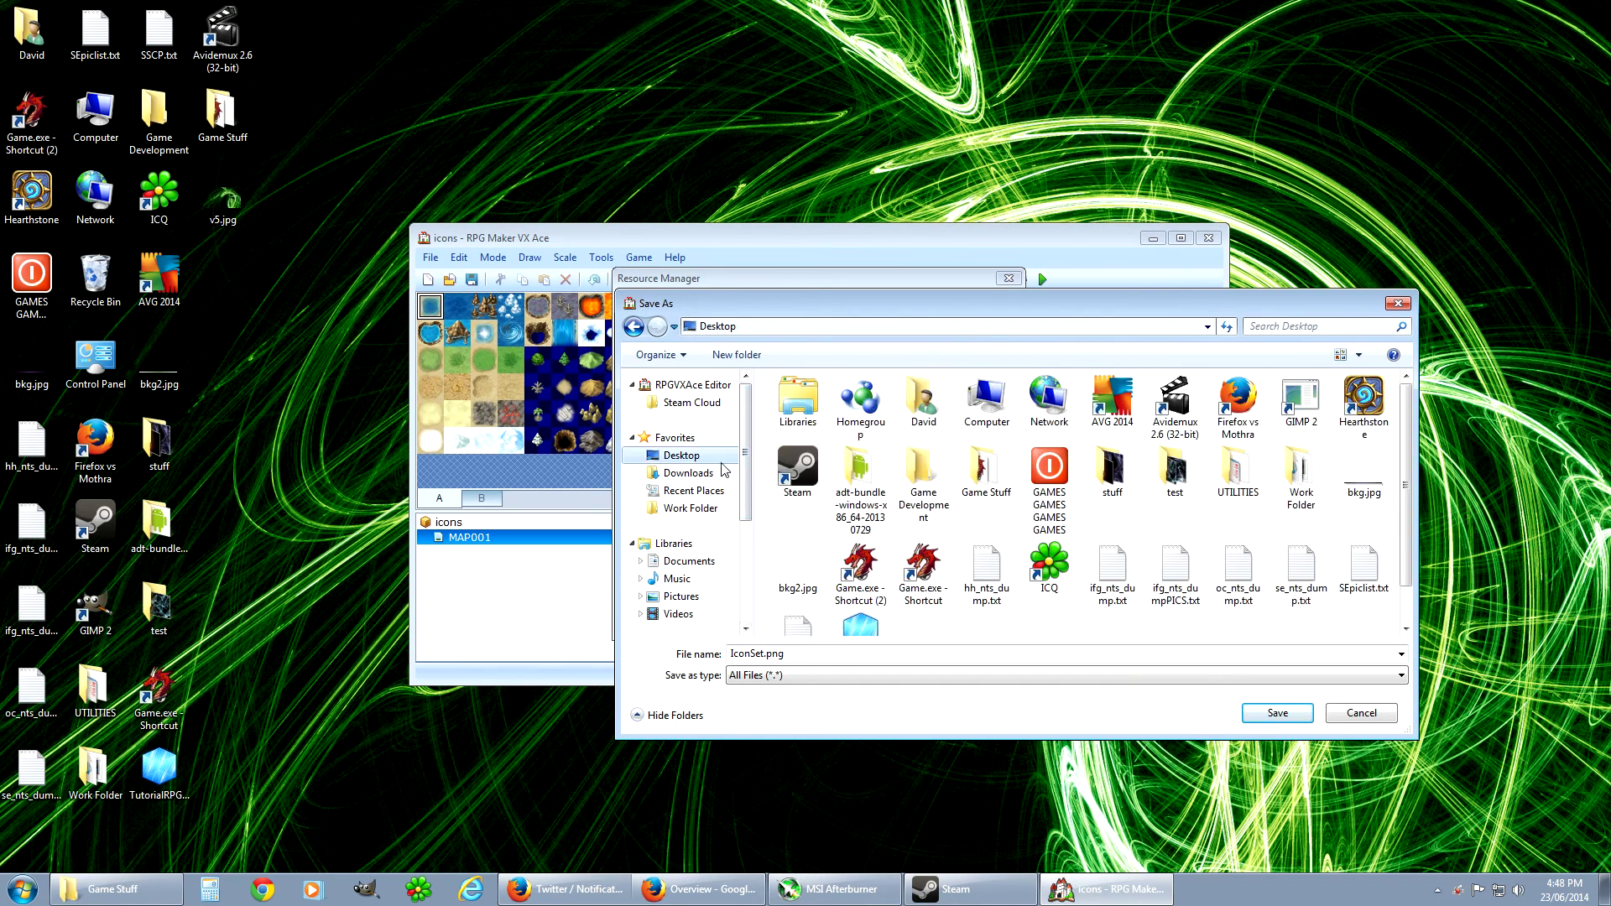
double_click(969, 480)
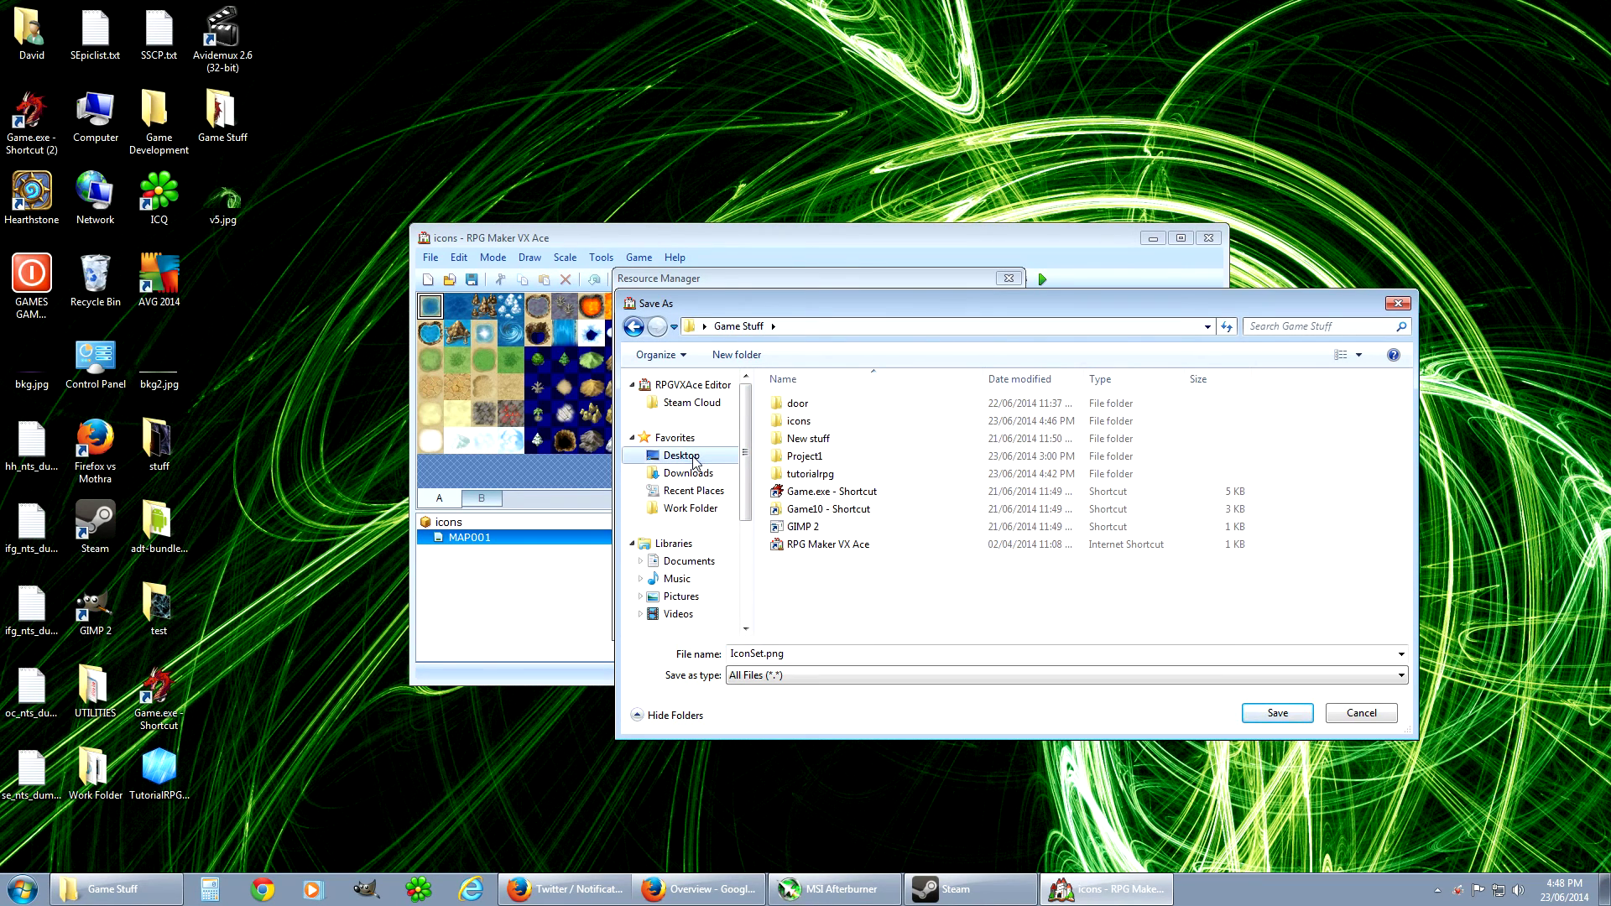
right_click(862, 599)
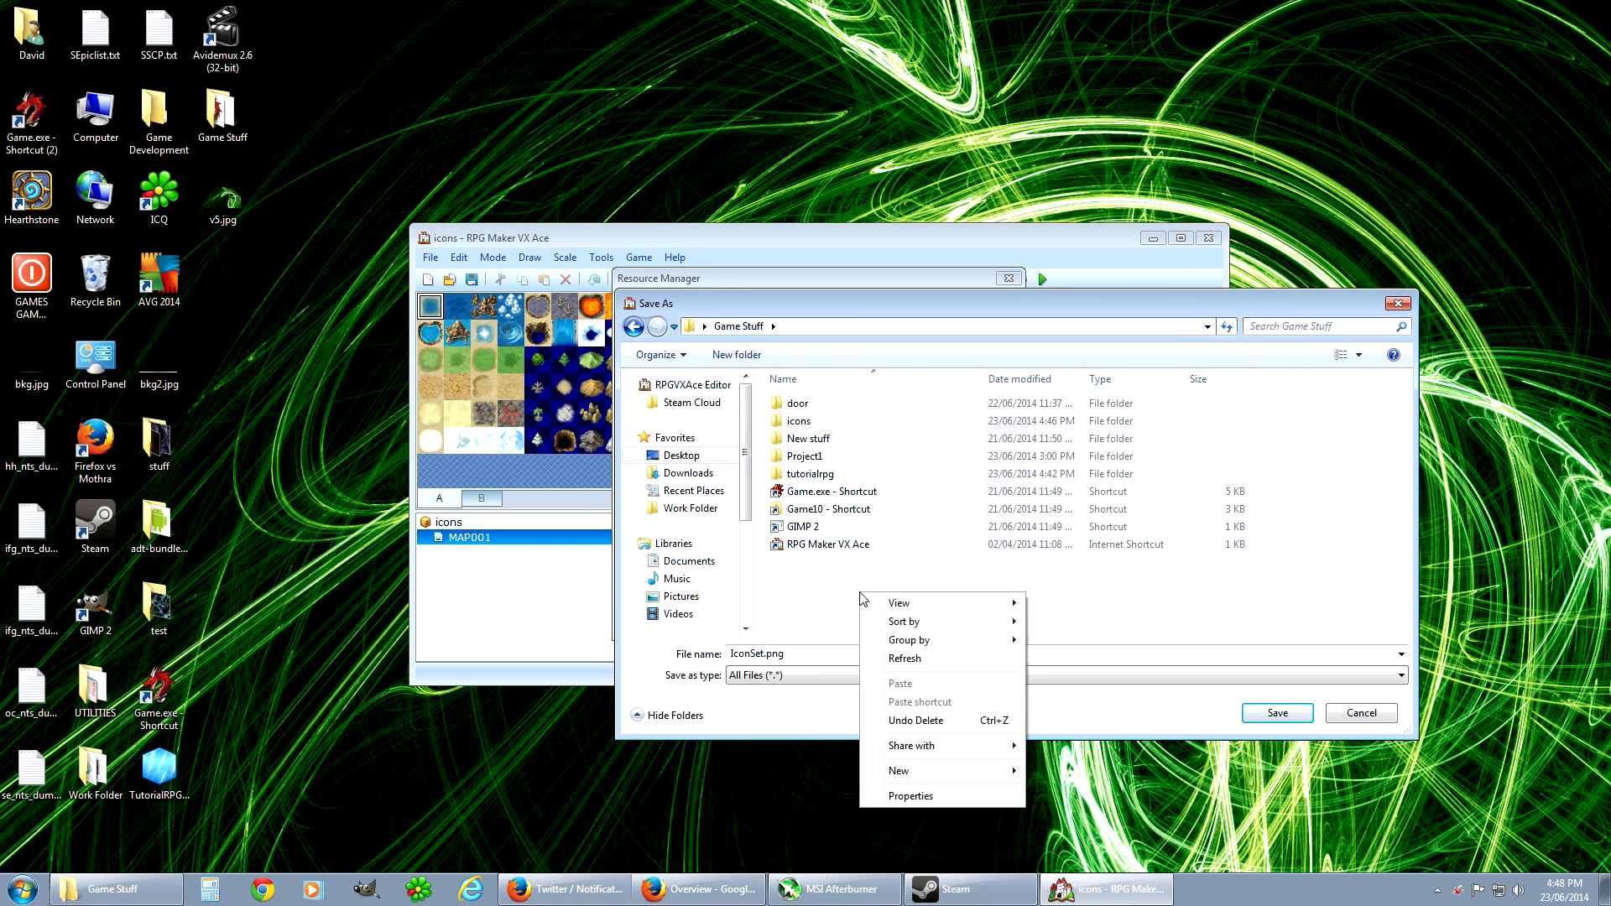
click(810, 585)
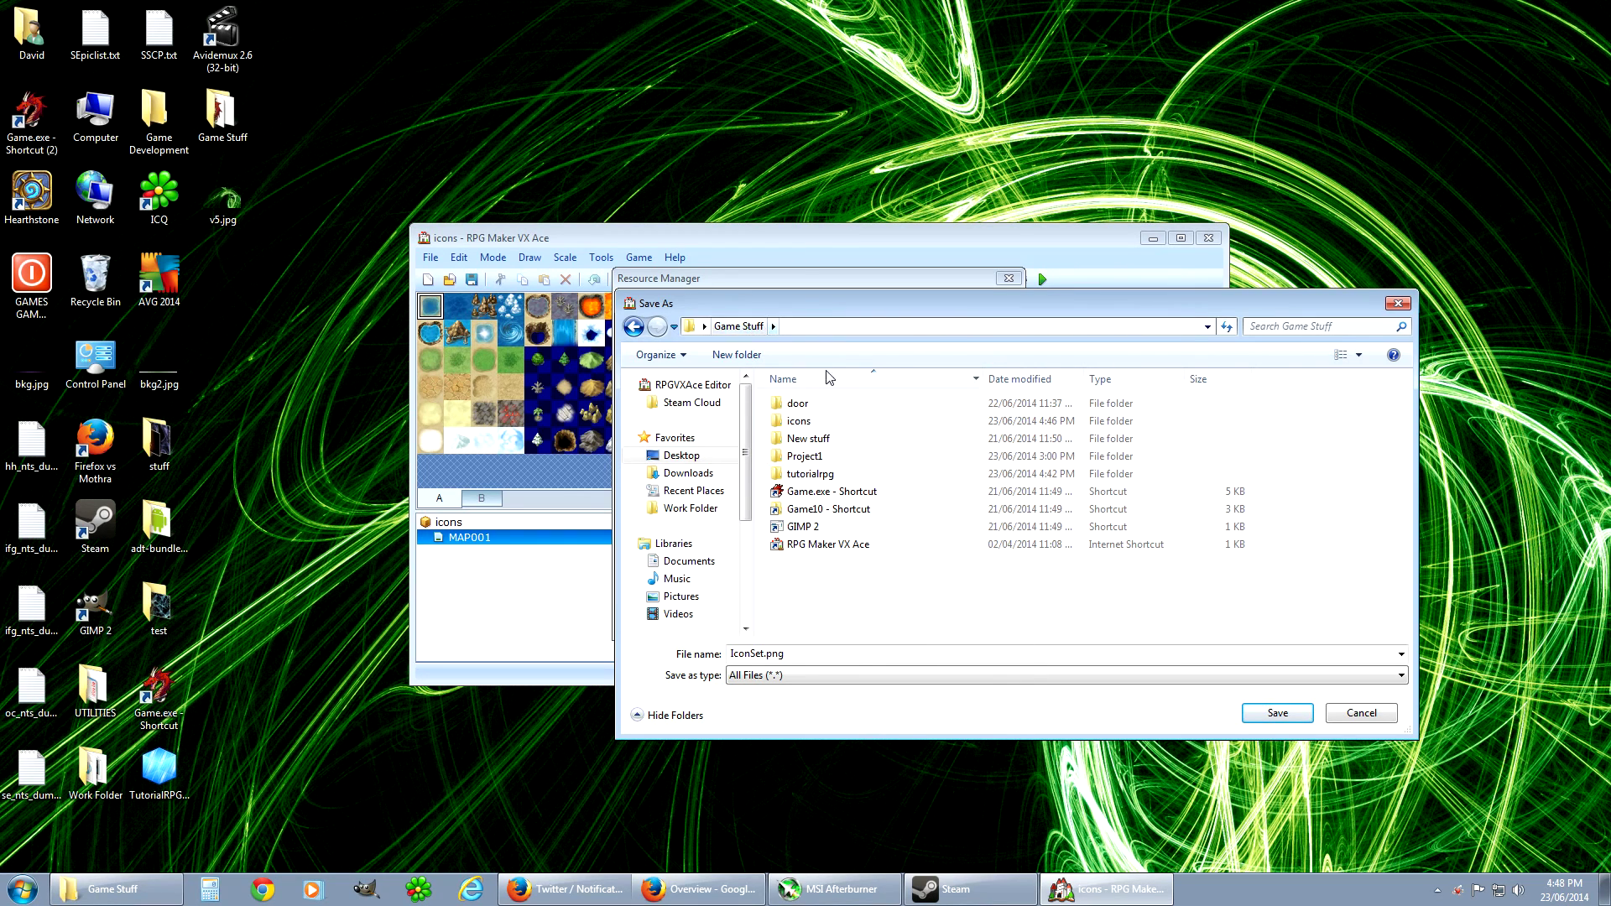
right_click(884, 592)
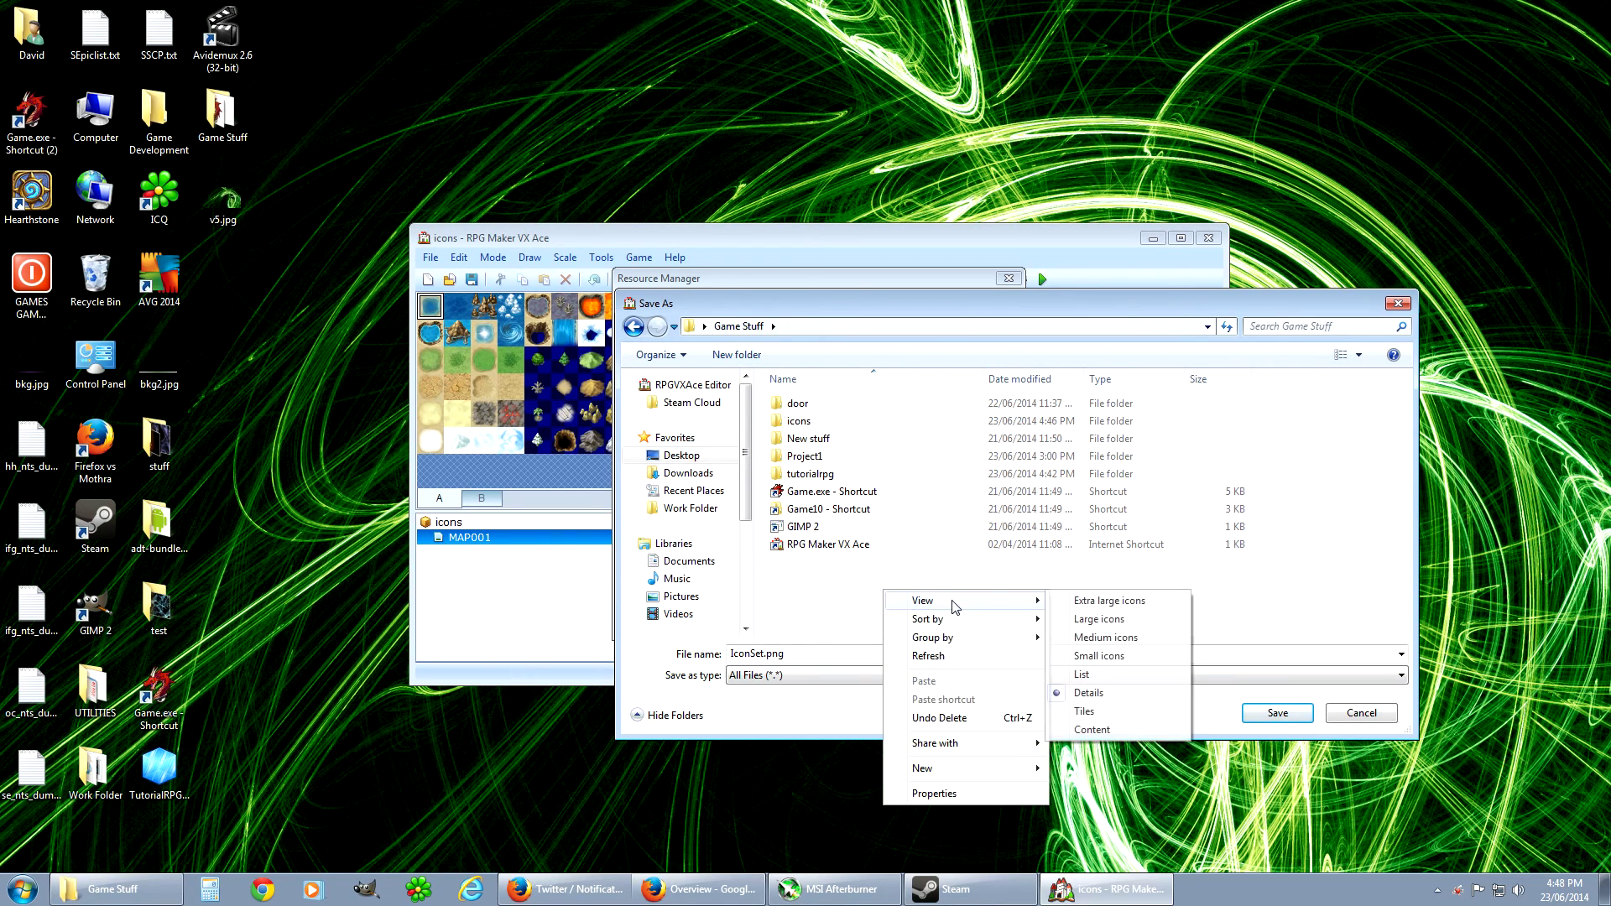
click(833, 583)
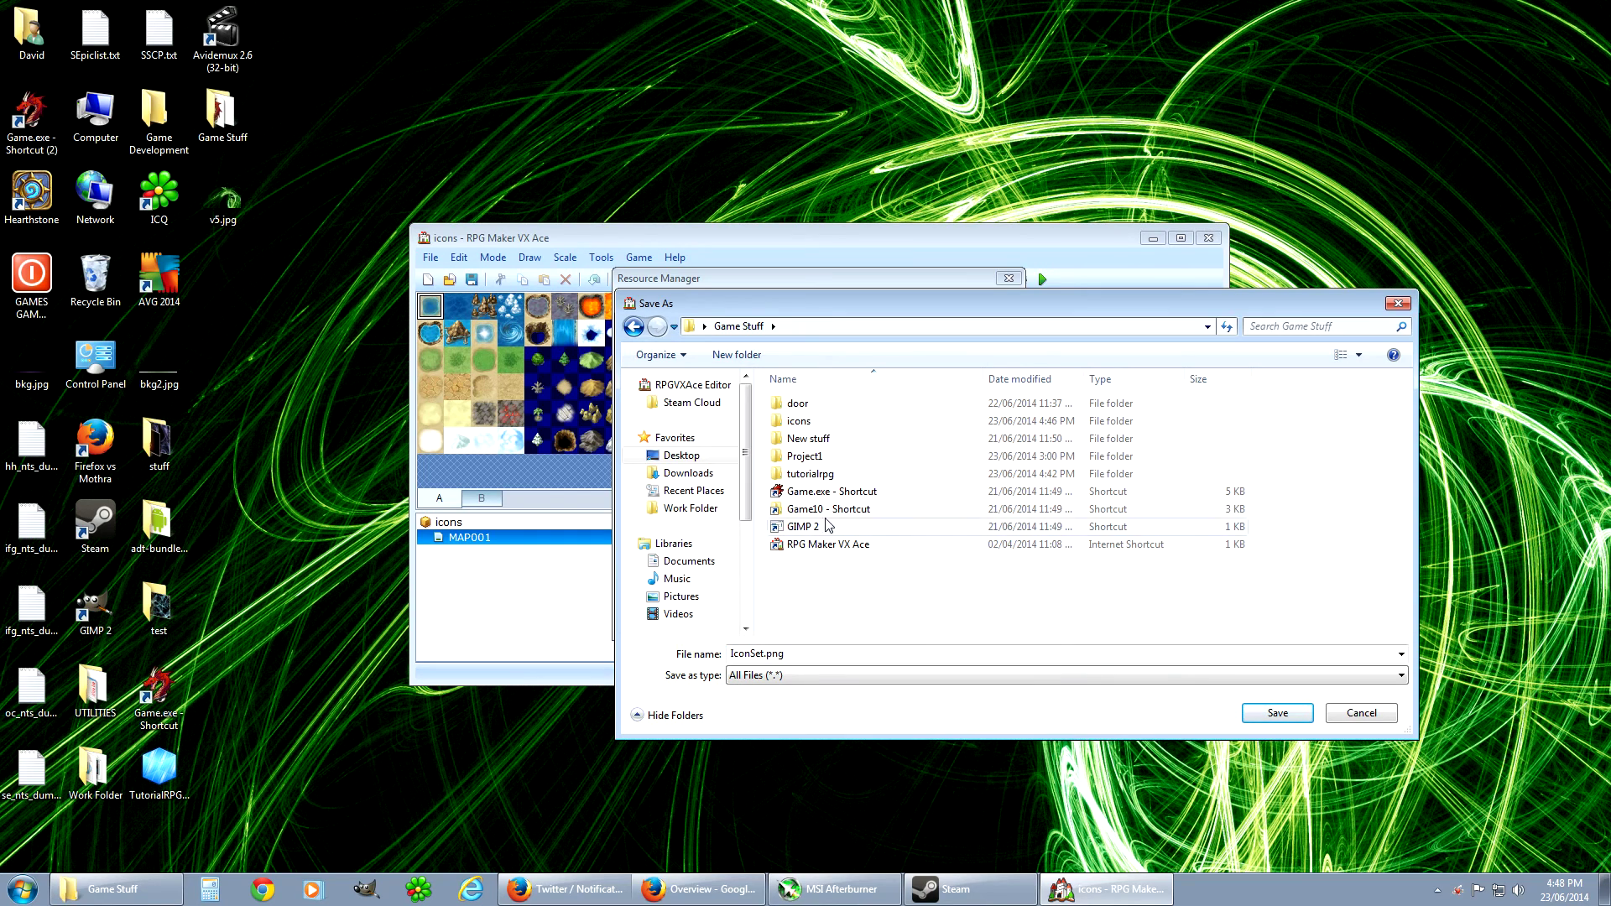
- Save the export as IconSet.png in the New stuff folder and close the Resource Manager
double_click(825, 440)
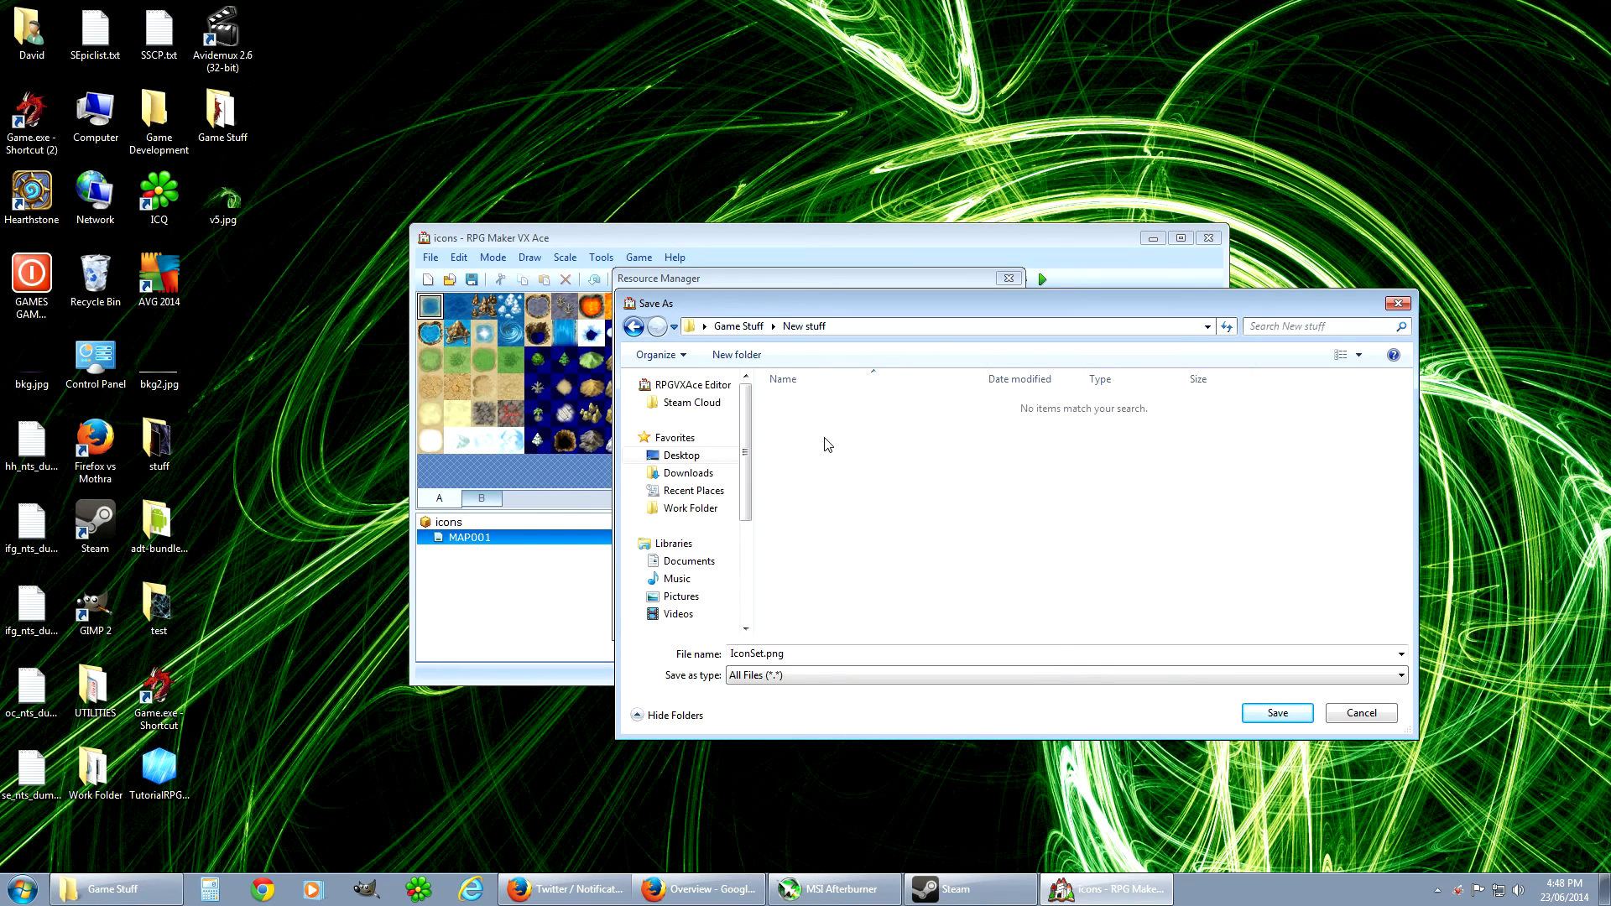
click(1277, 713)
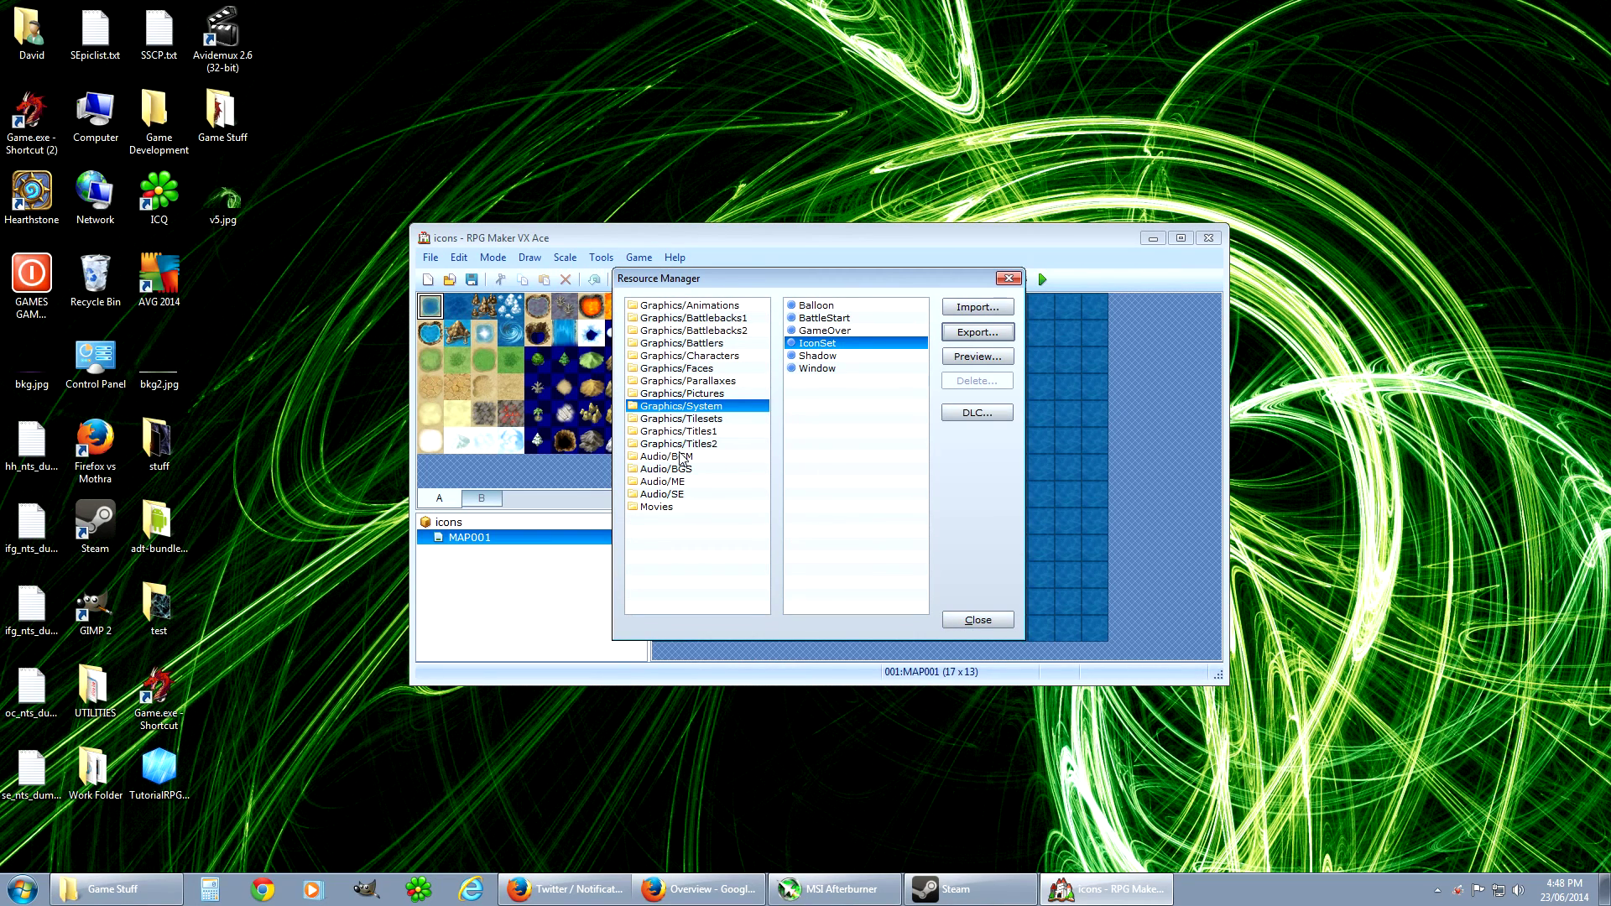
click(978, 622)
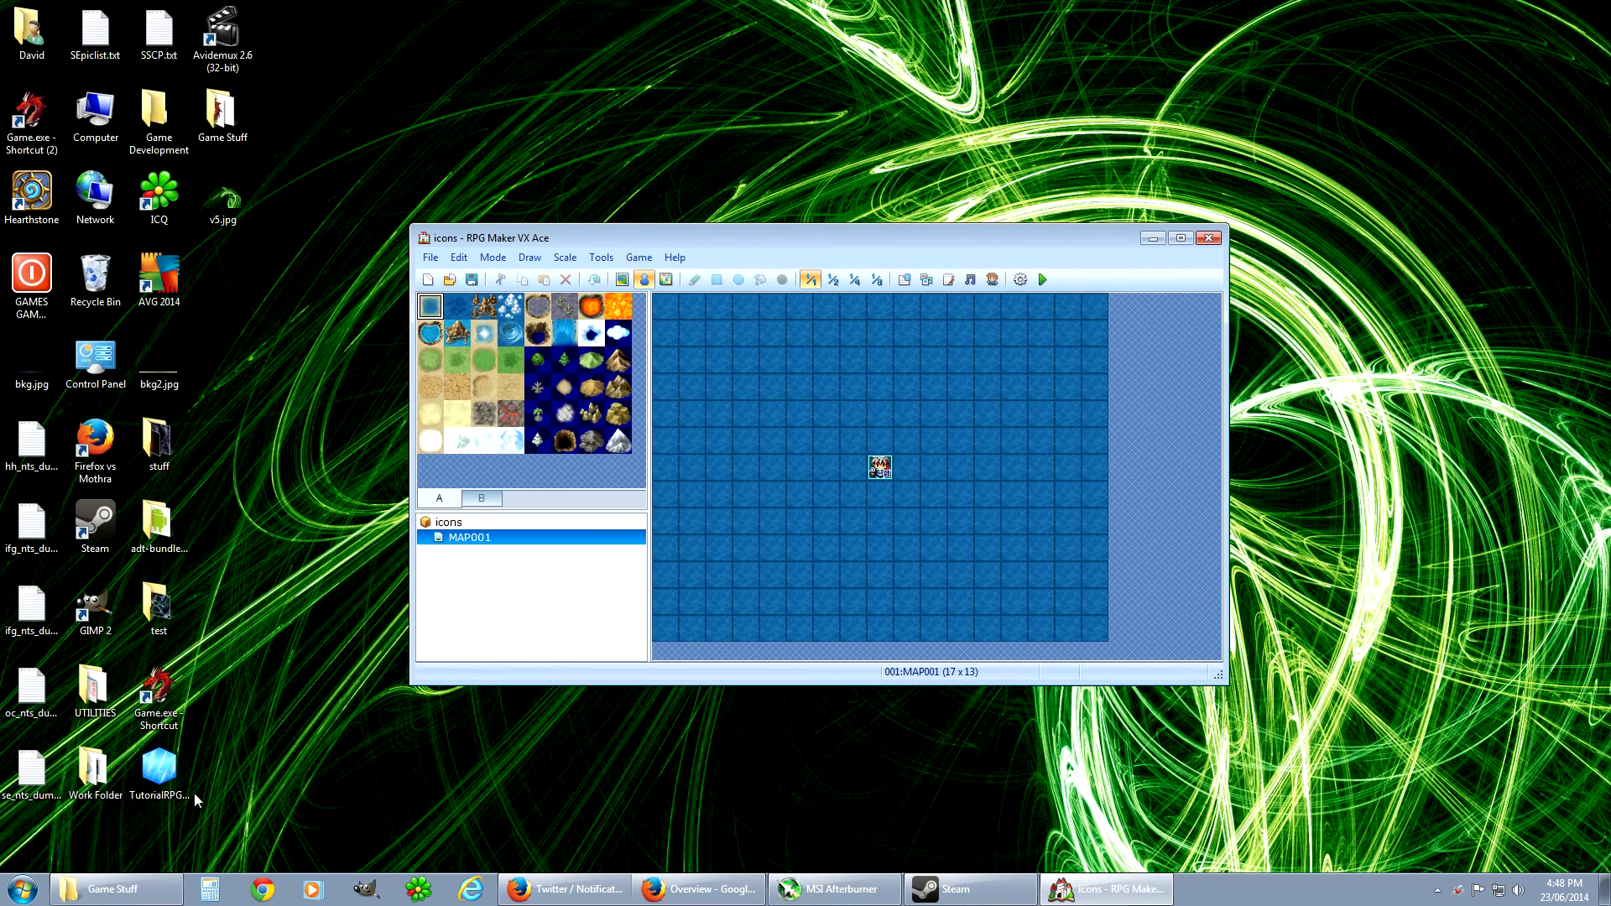
- Switch to the Game Stuff folder in Windows Explorer, open New stuff, and select the exported IconSet.png
click(115, 892)
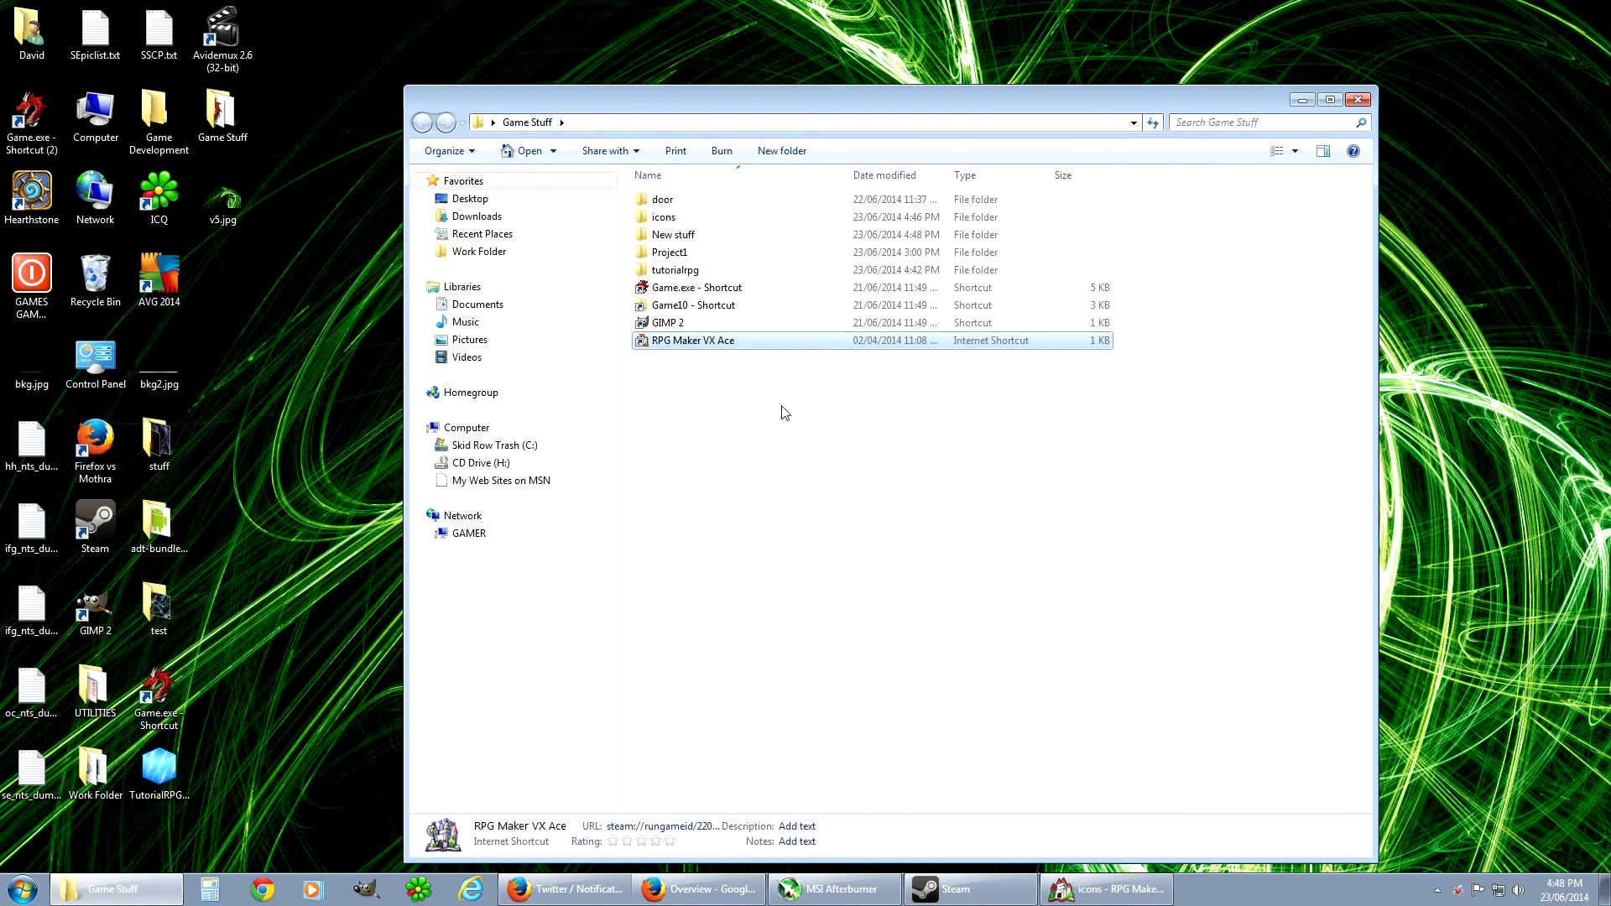
double_click(688, 236)
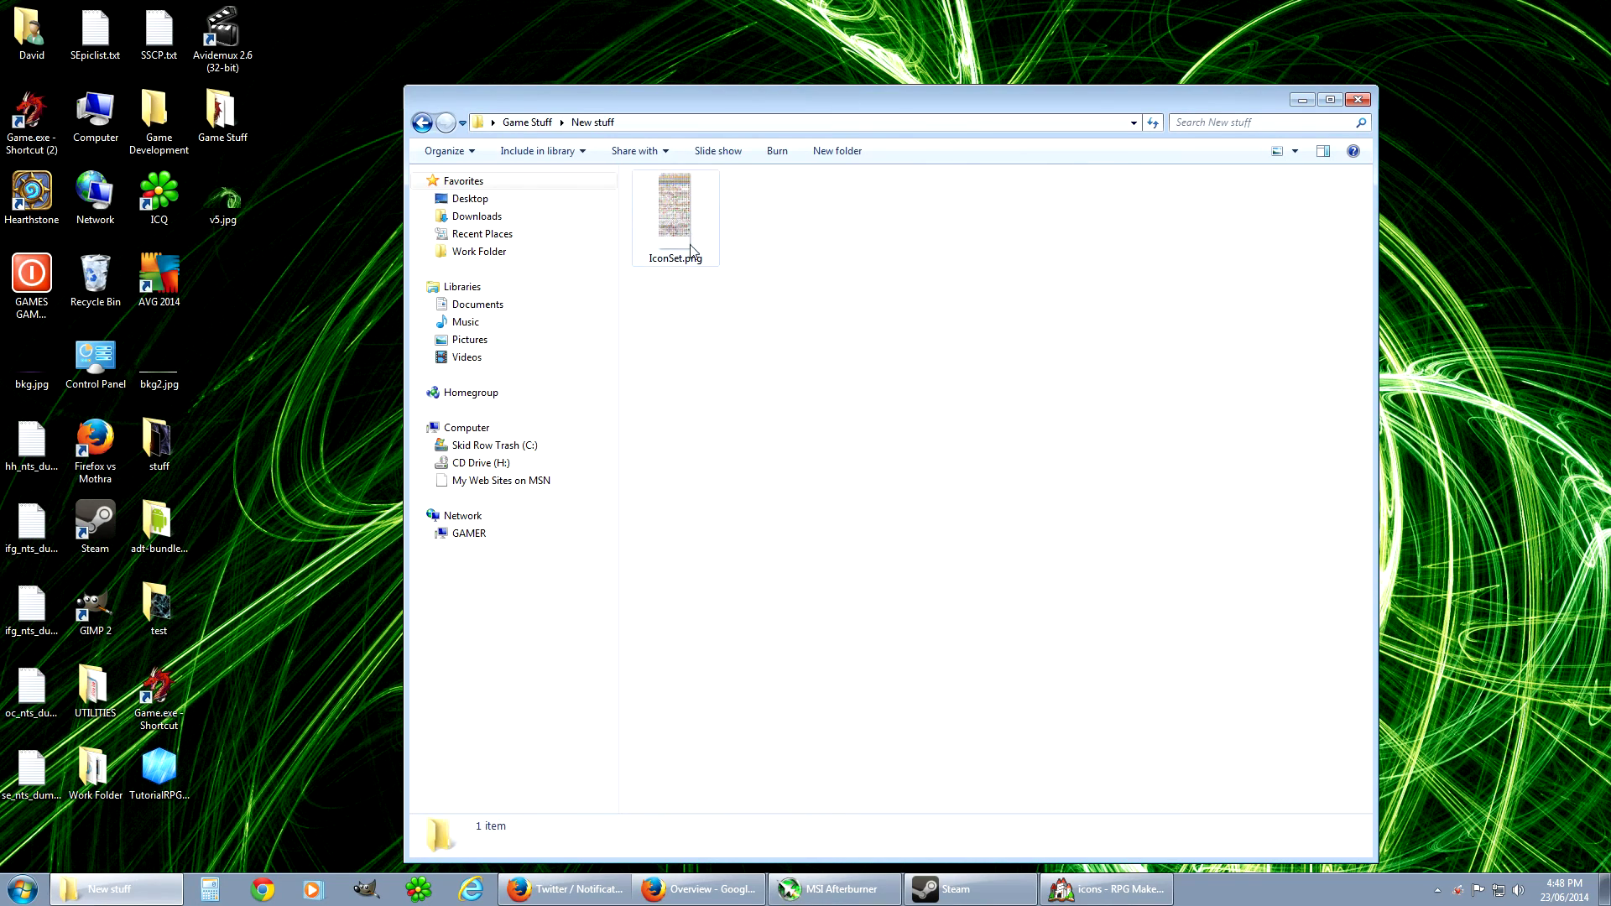
click(691, 239)
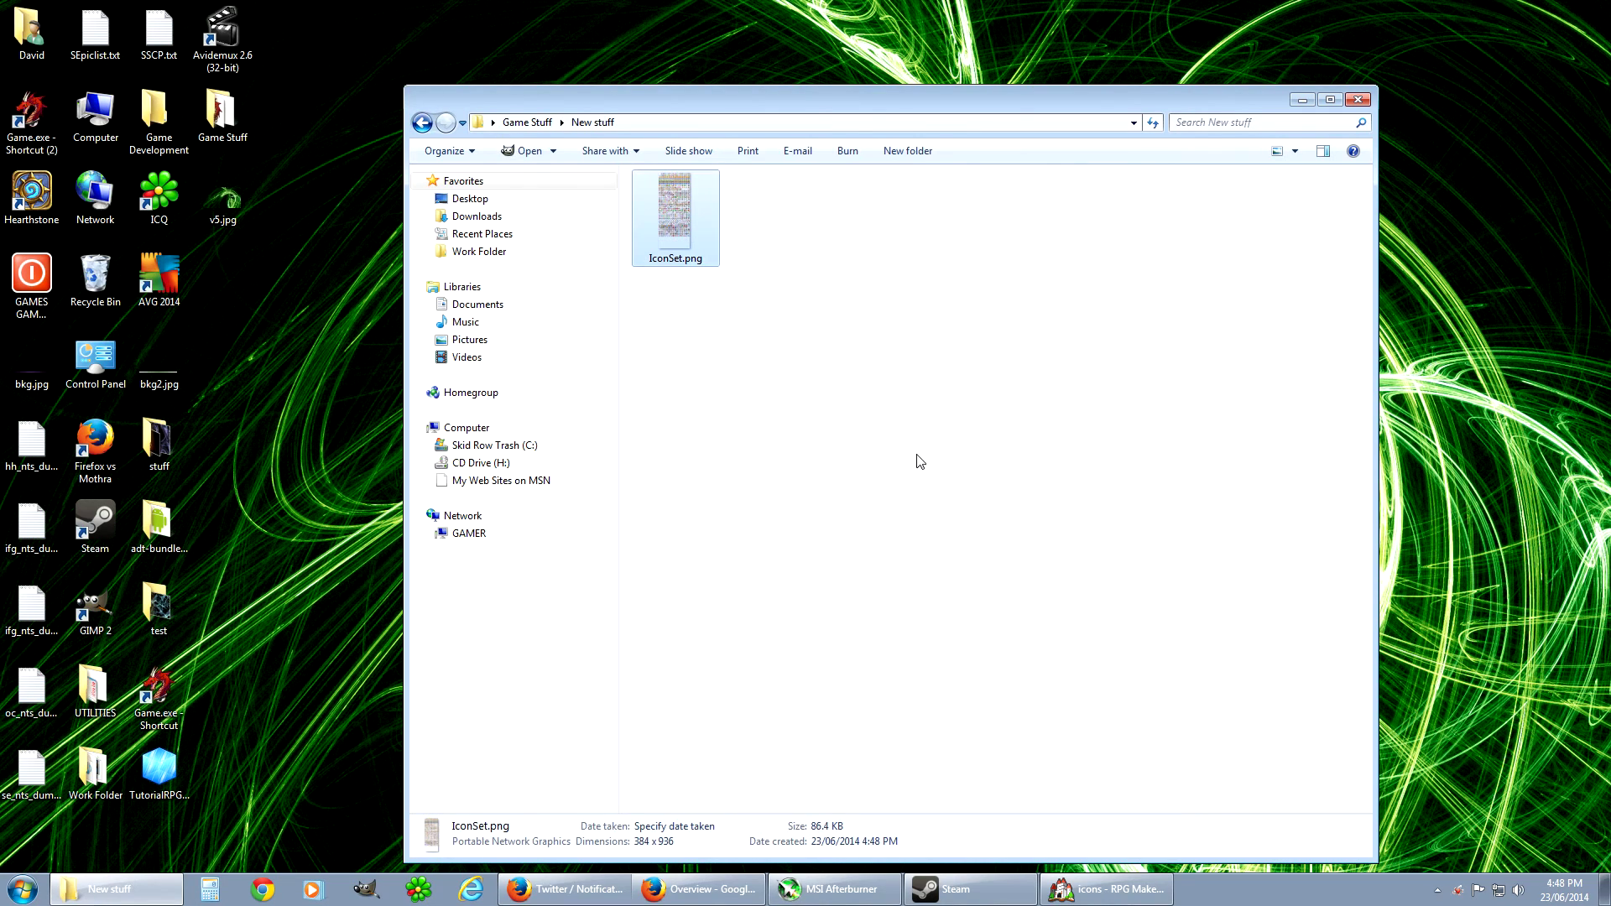
- Open IconSet.png in GIMP, maximize the image window, and magnify the icon sheet around the potion rows to 550%
double_click(671, 217)
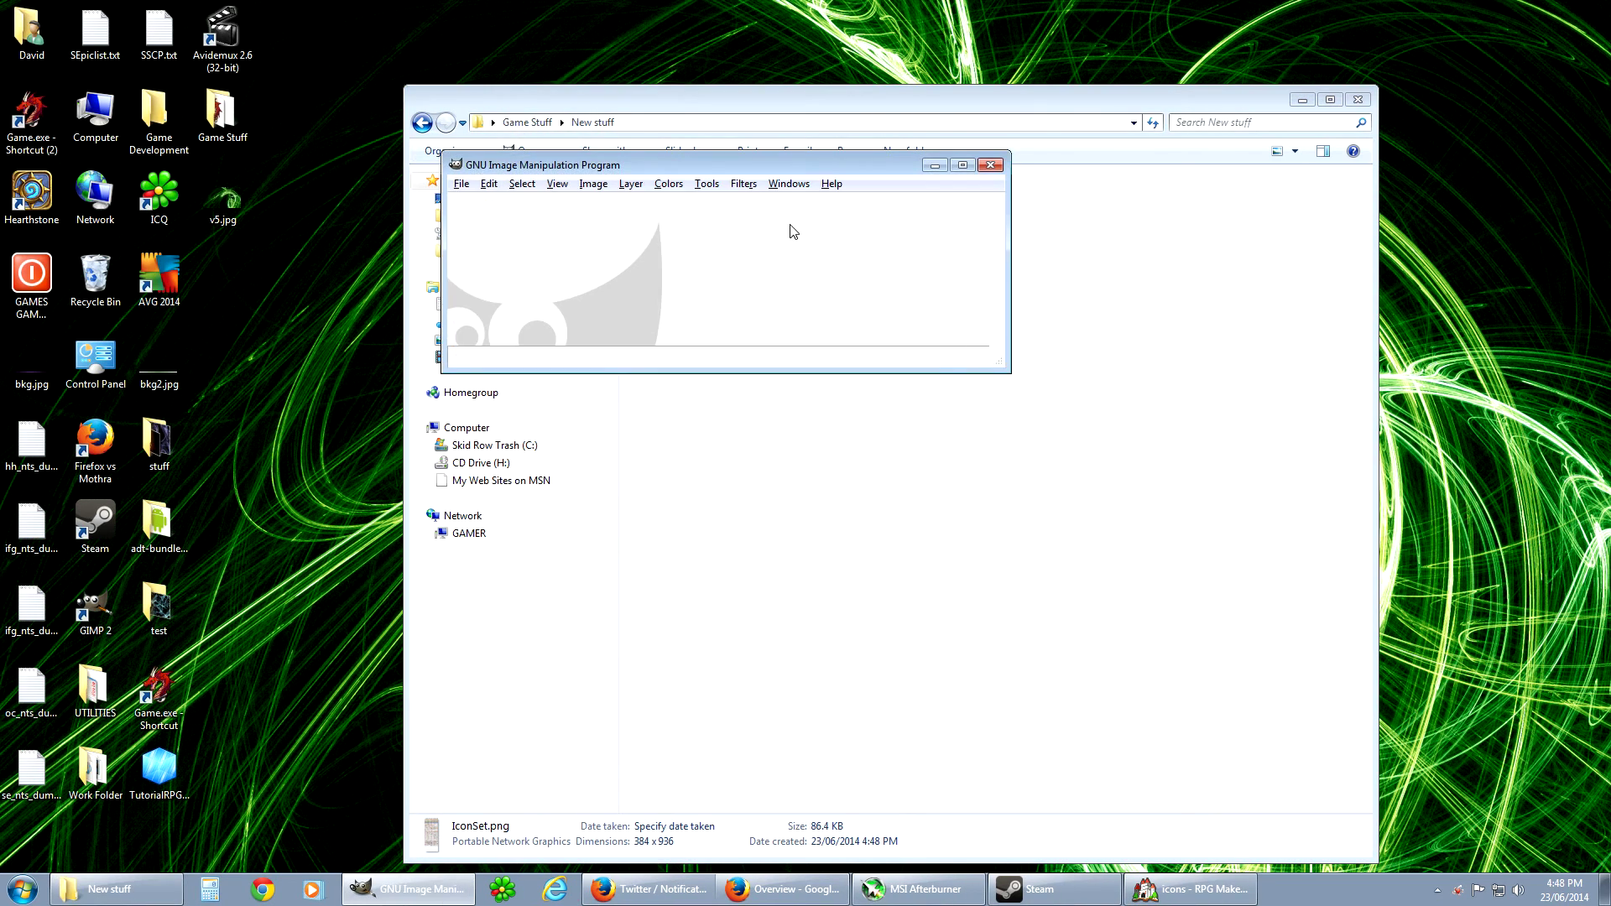
click(962, 167)
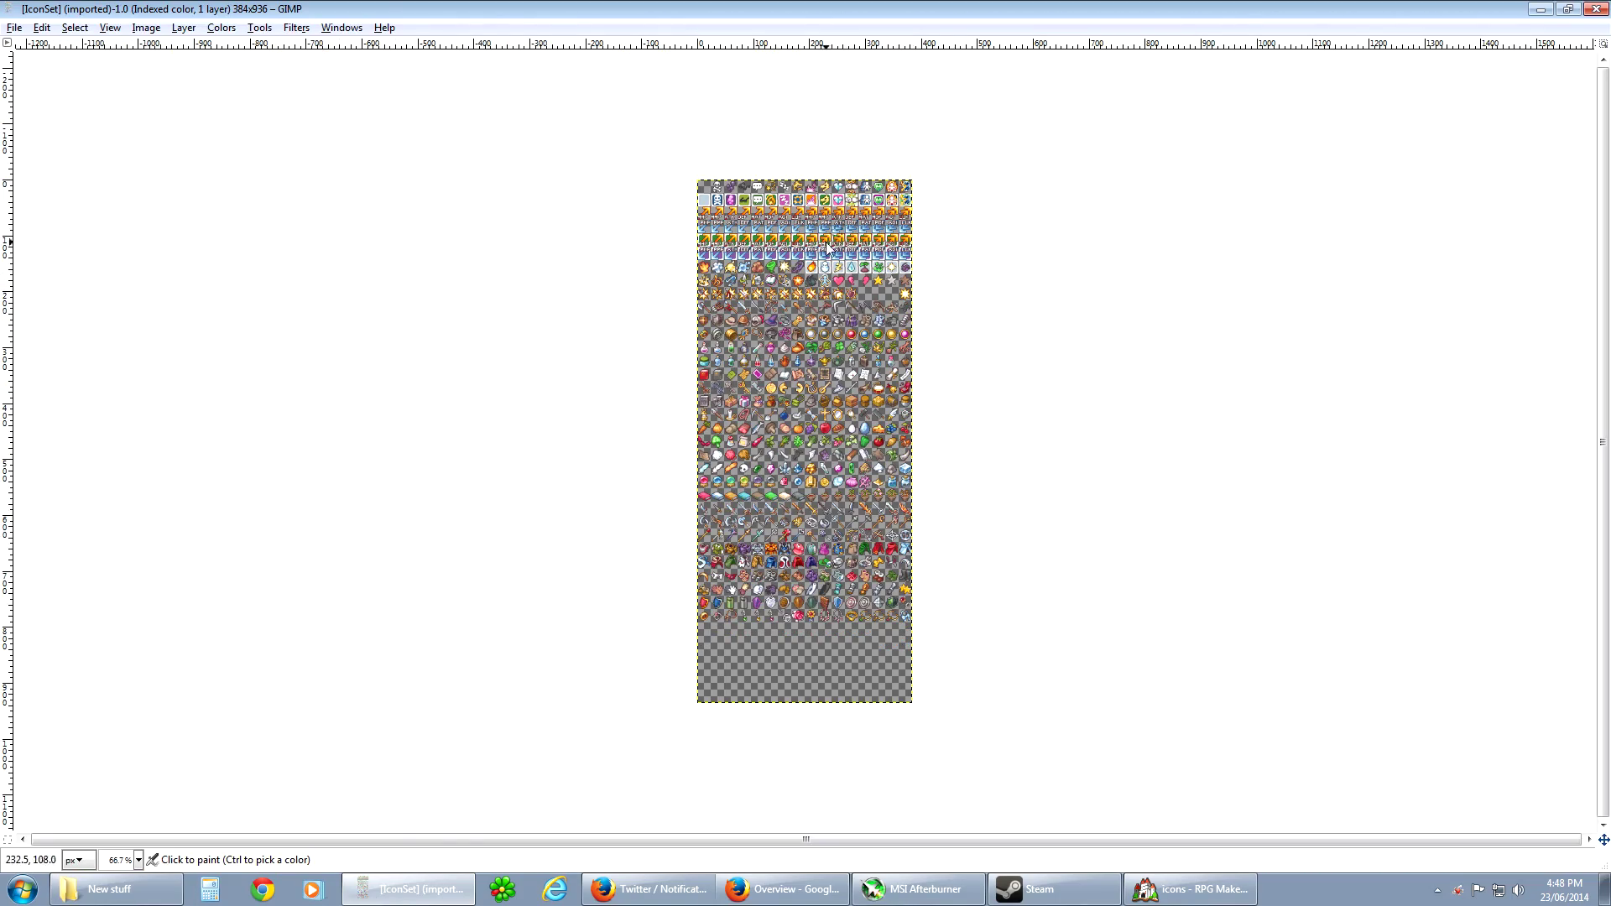
ctrl+scroll(768, 361, up, 1)
ctrl+scroll(766, 361, up, 4)
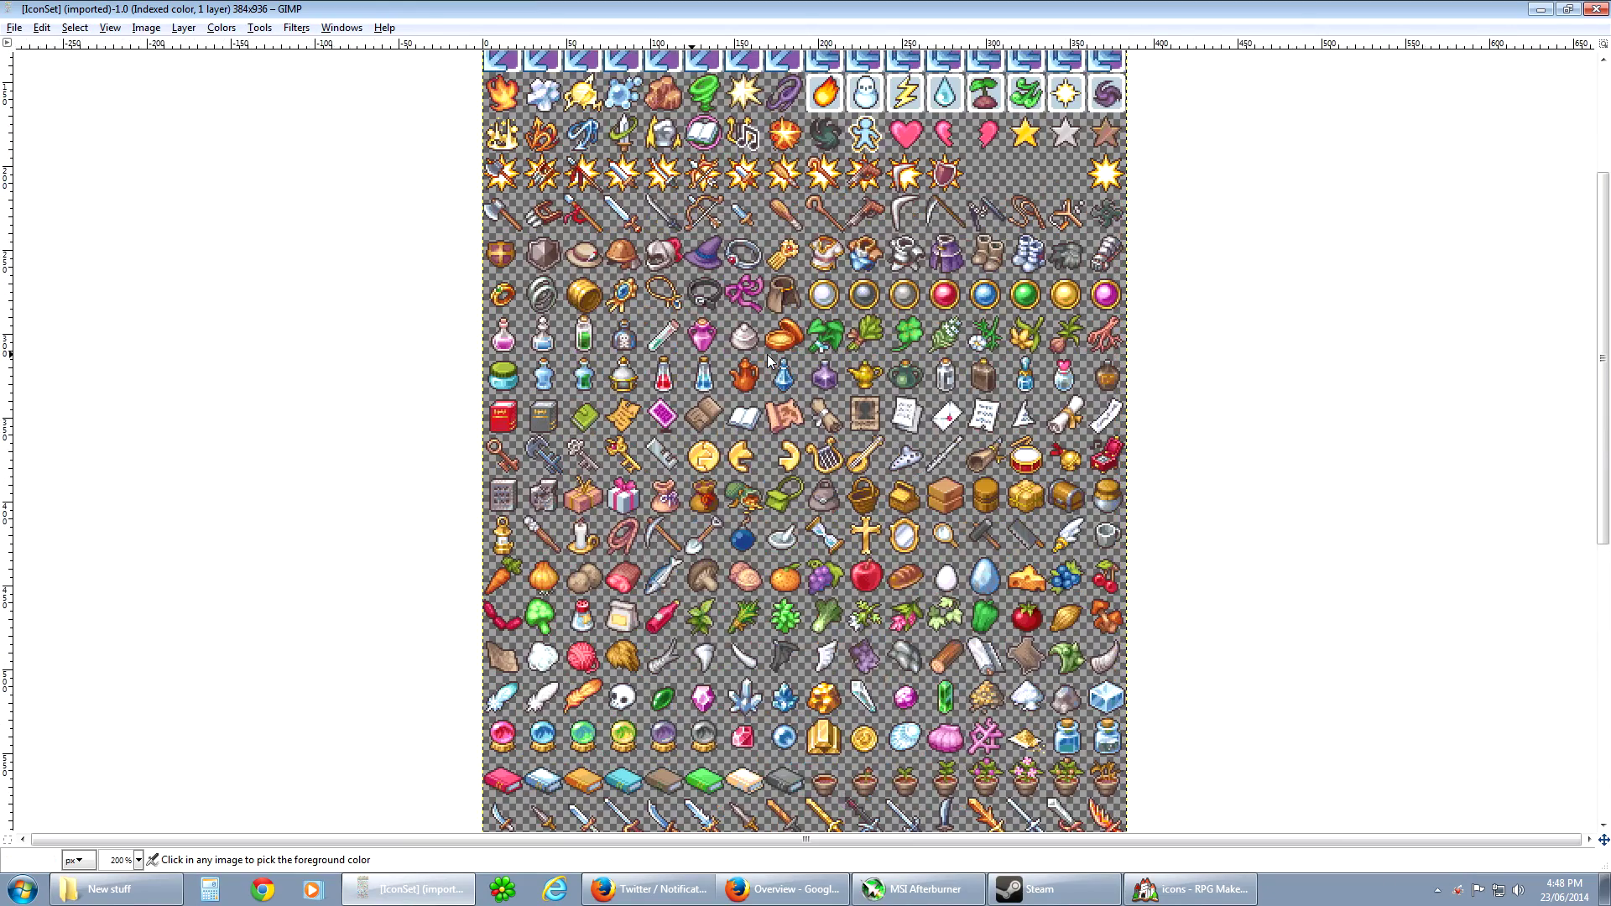
ctrl+scroll(767, 354, up, 1)
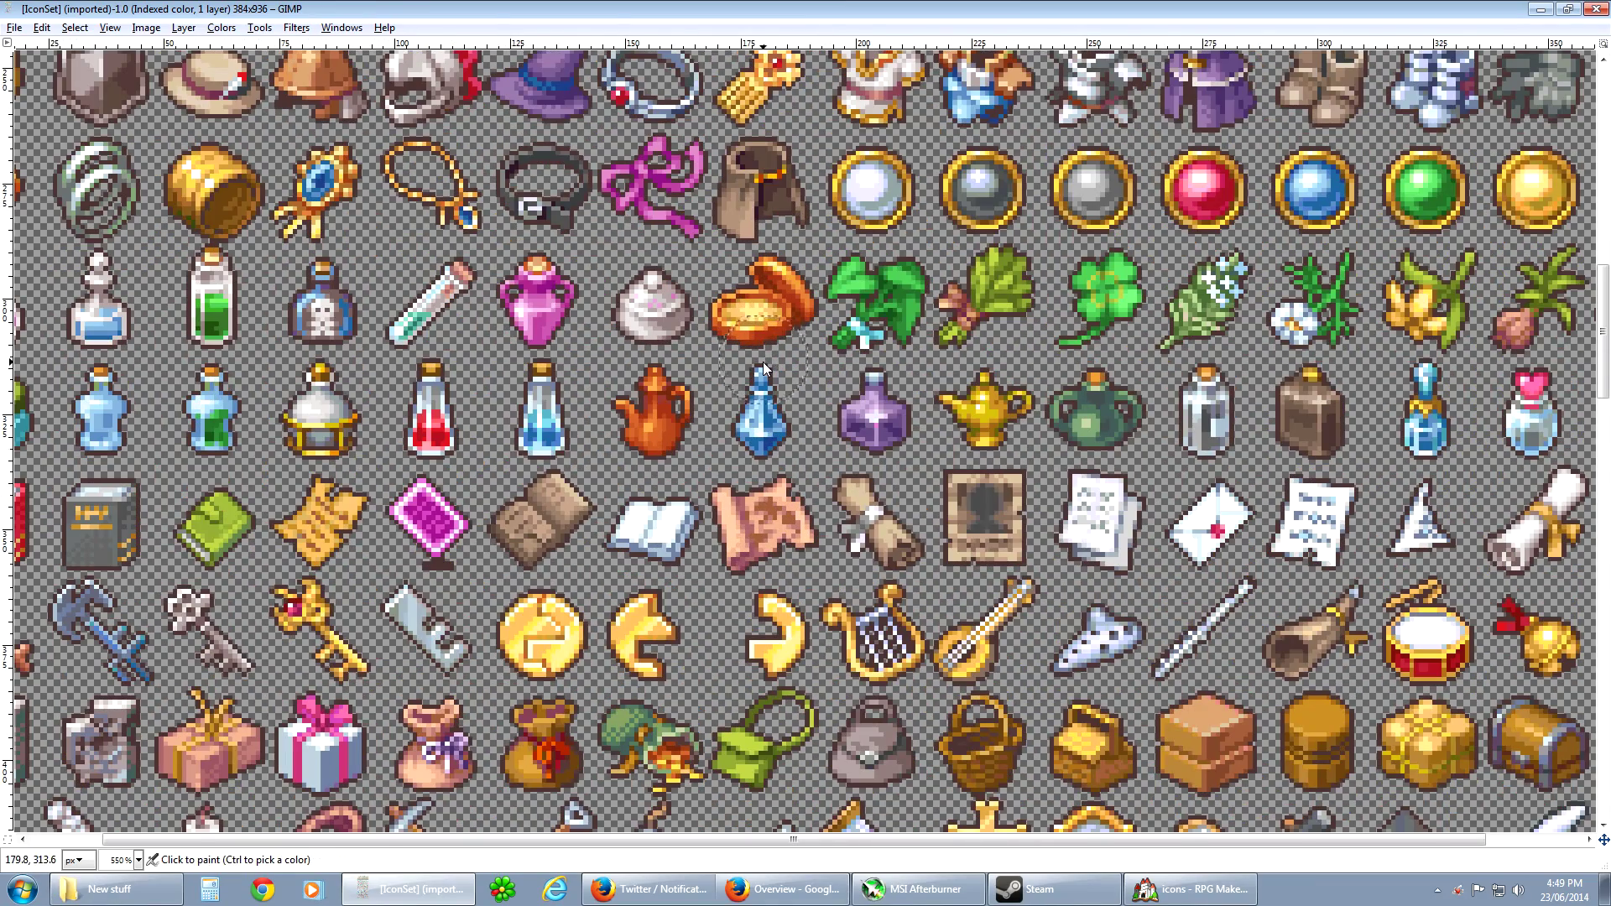
drag(883, 830, 805, 838)
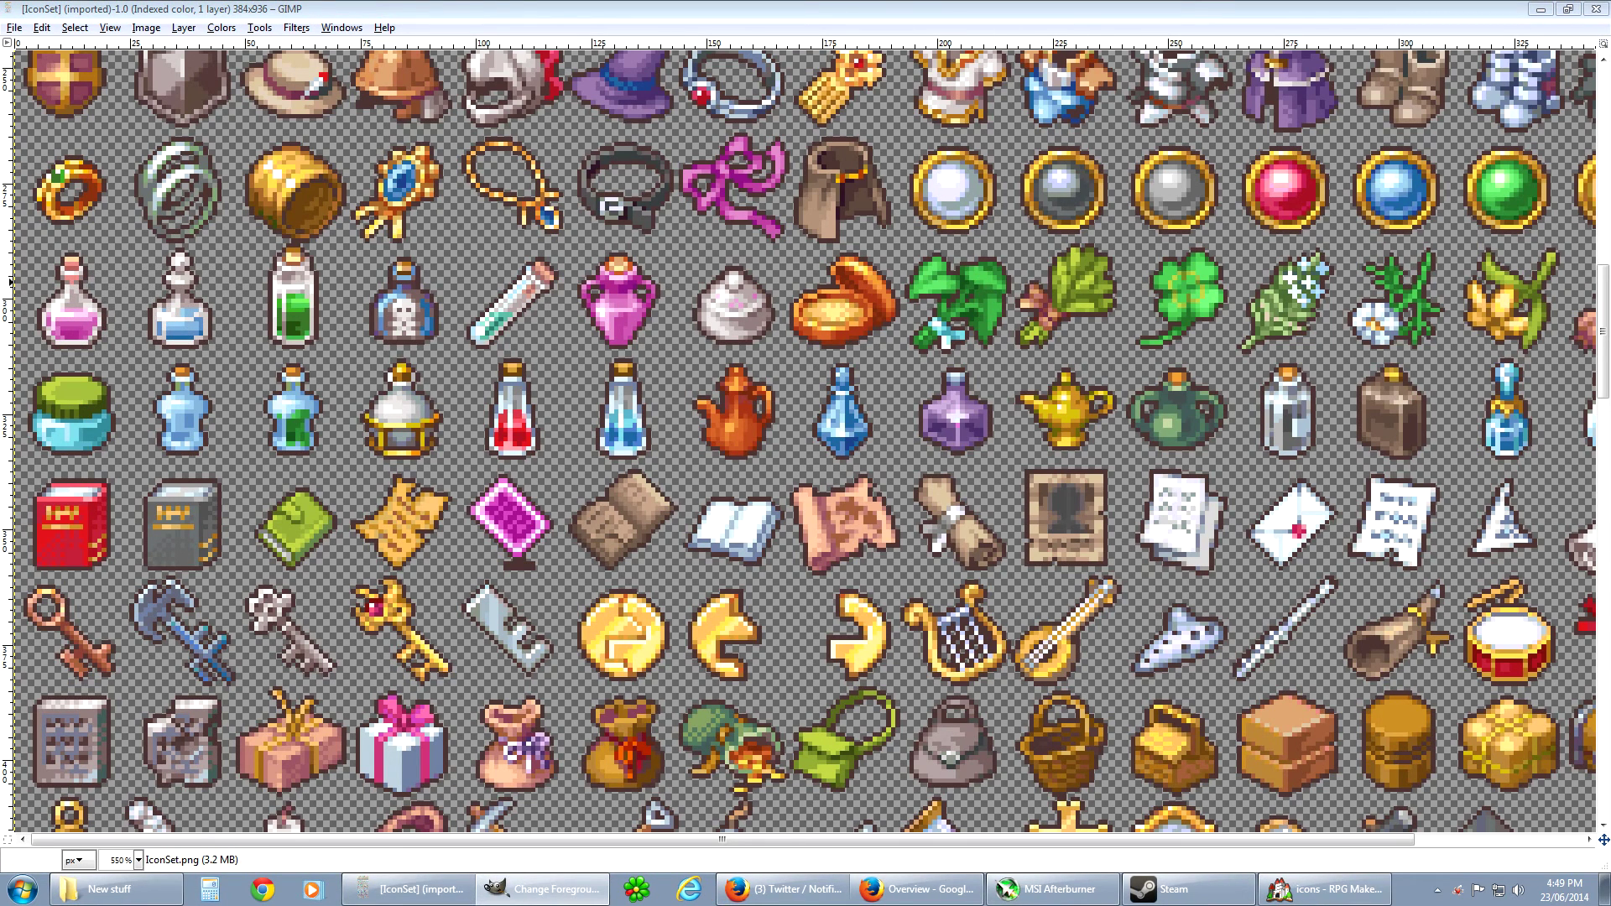
- Set the foreground colour to red and try painting on the pink potion icon in the first column
key(Return)
click(79, 307)
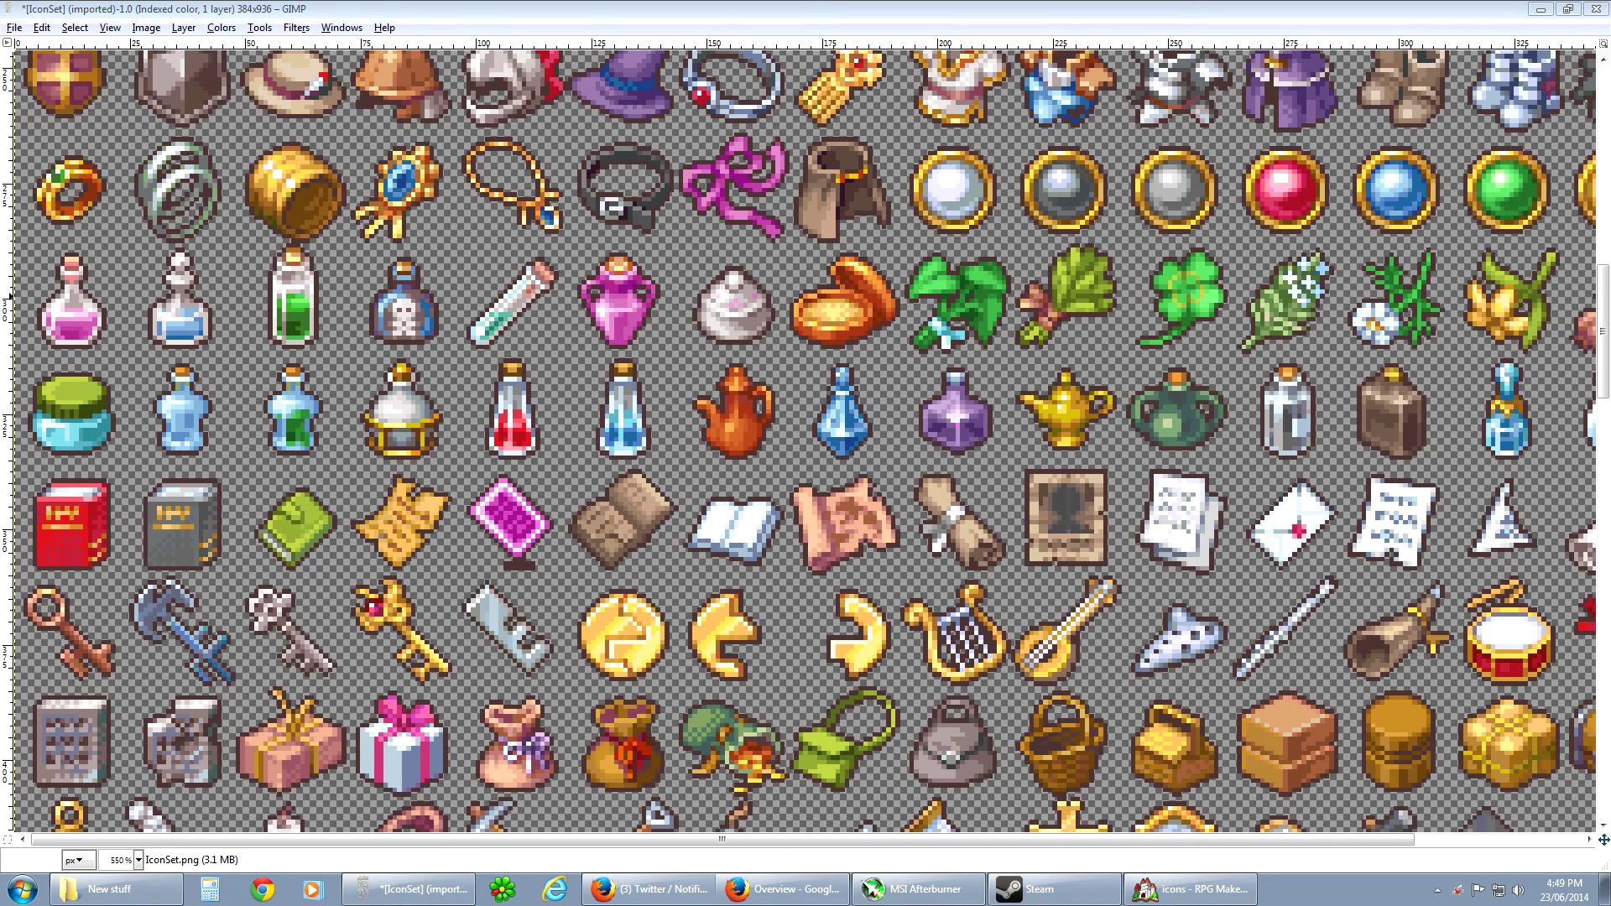
click(78, 305)
right_click(83, 296)
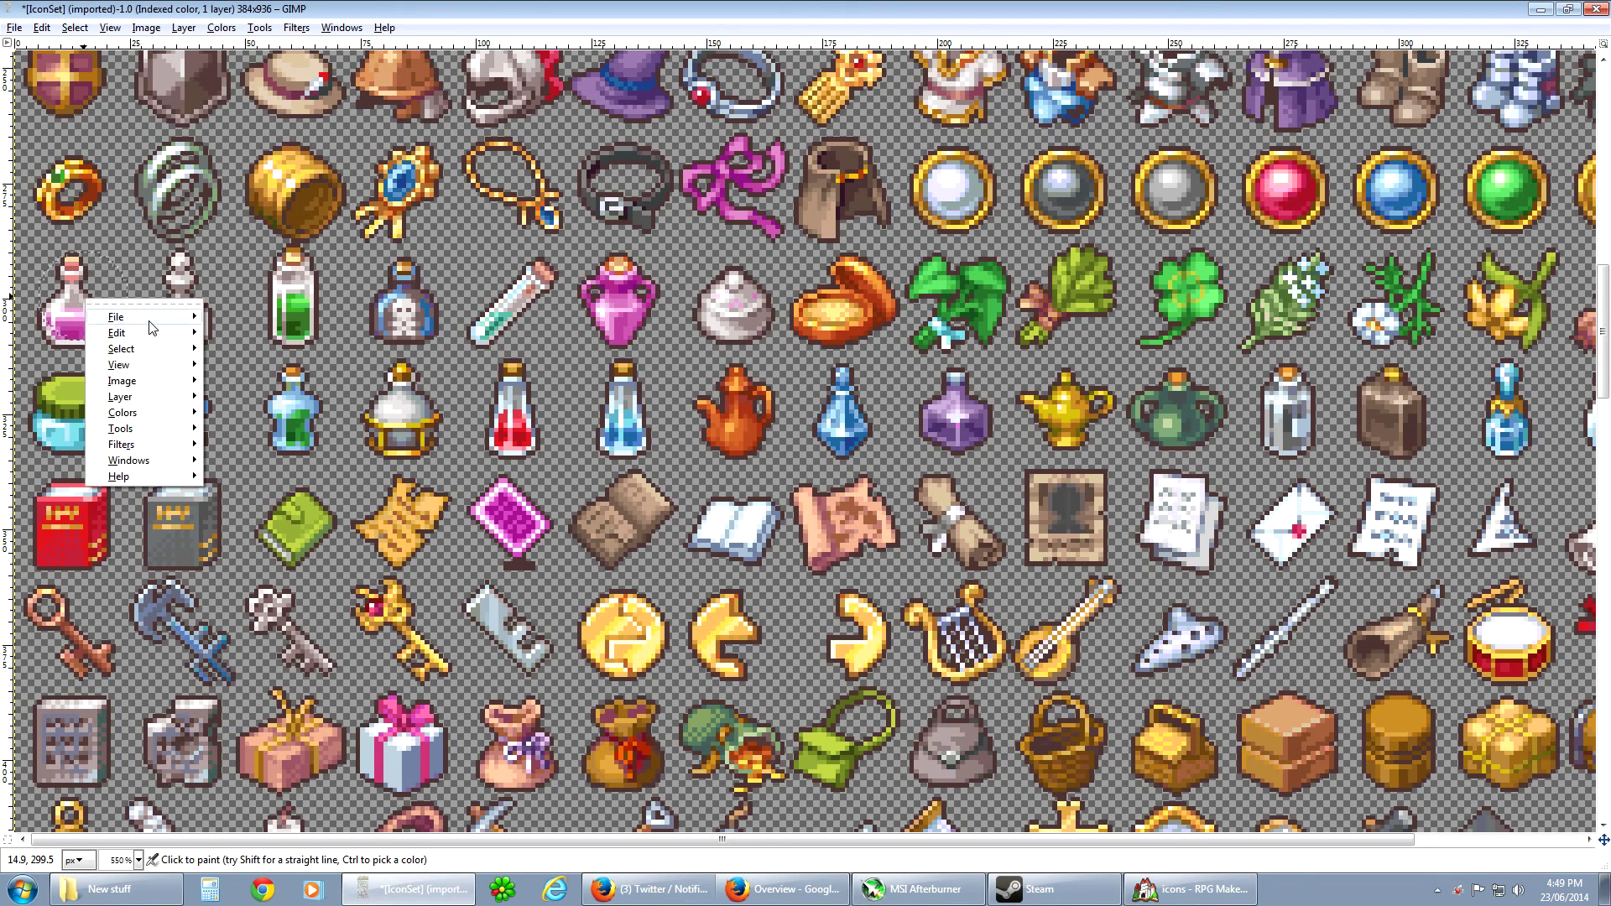
click(115, 234)
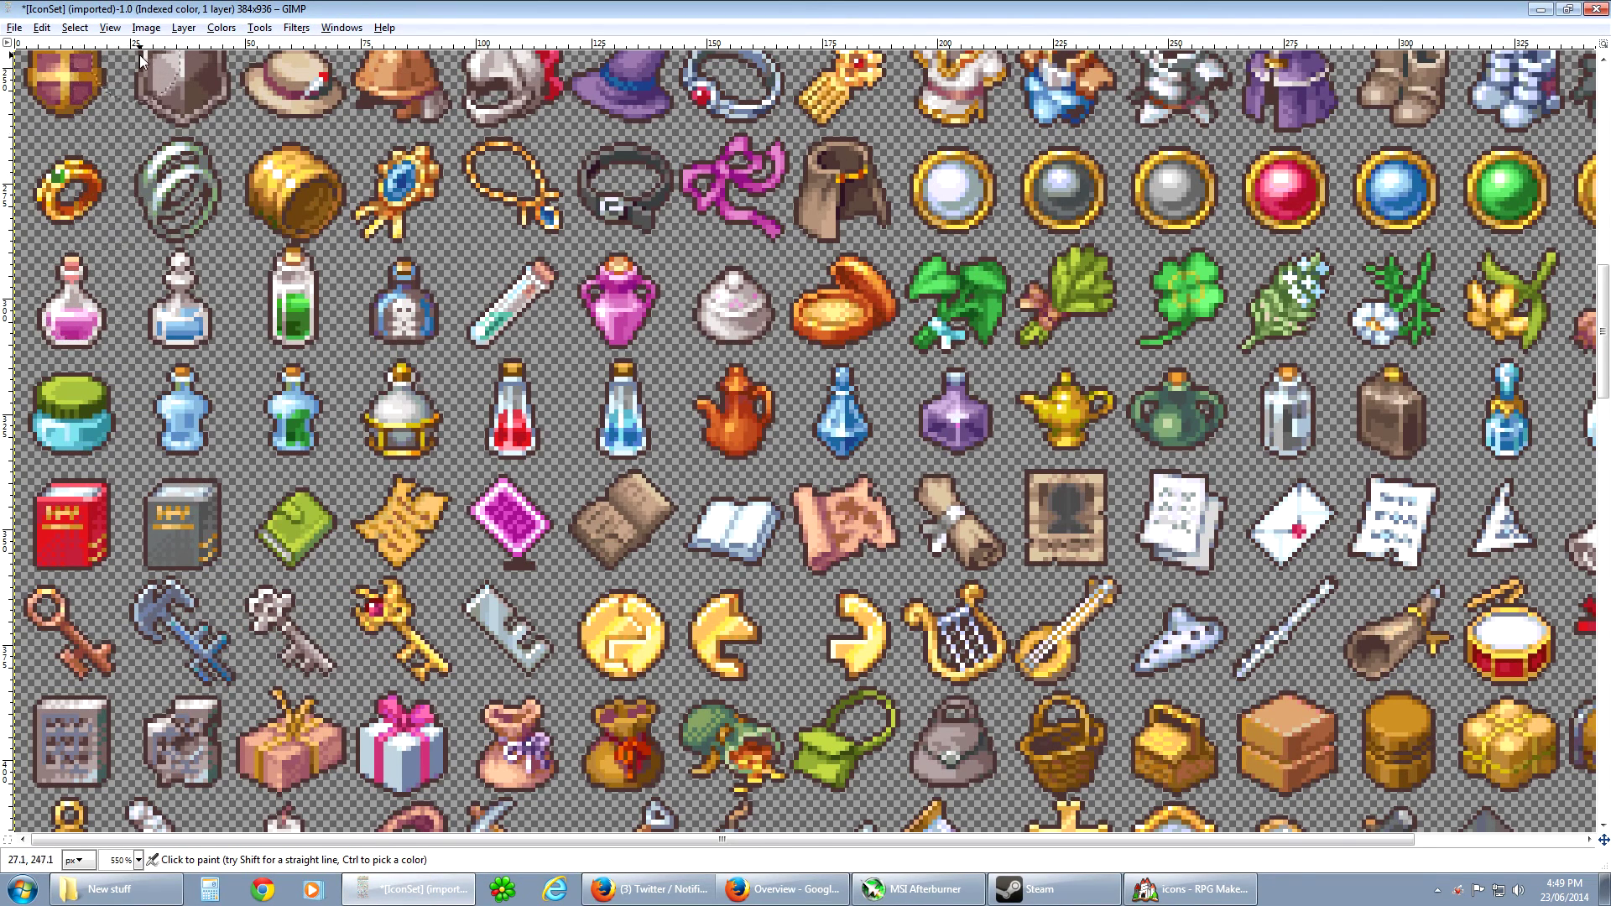
click(188, 31)
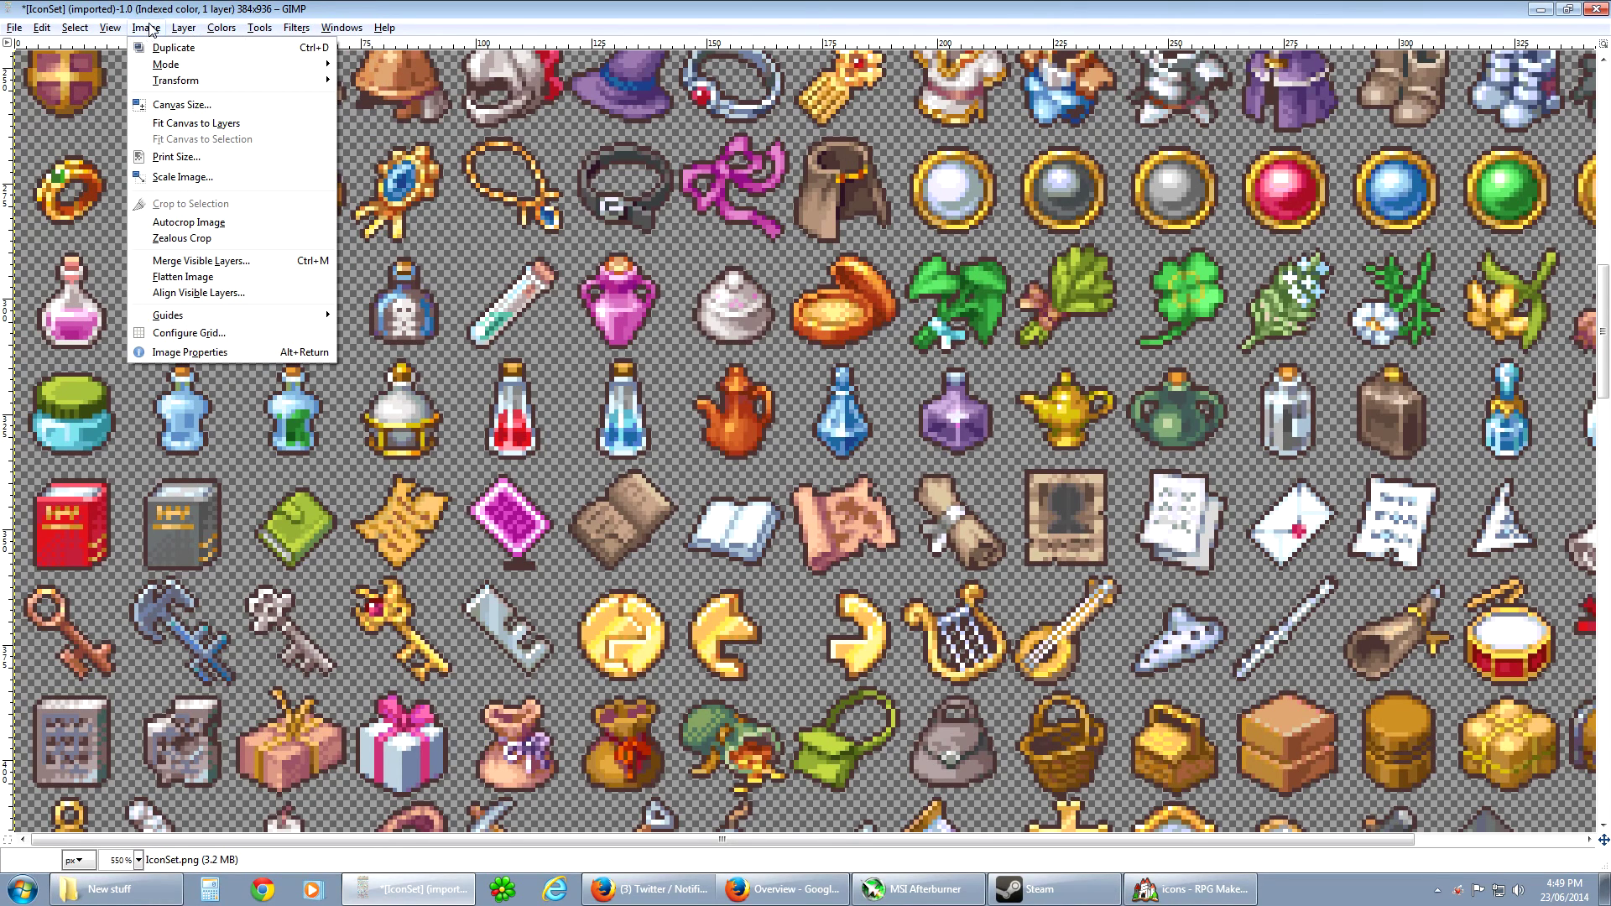
click(148, 29)
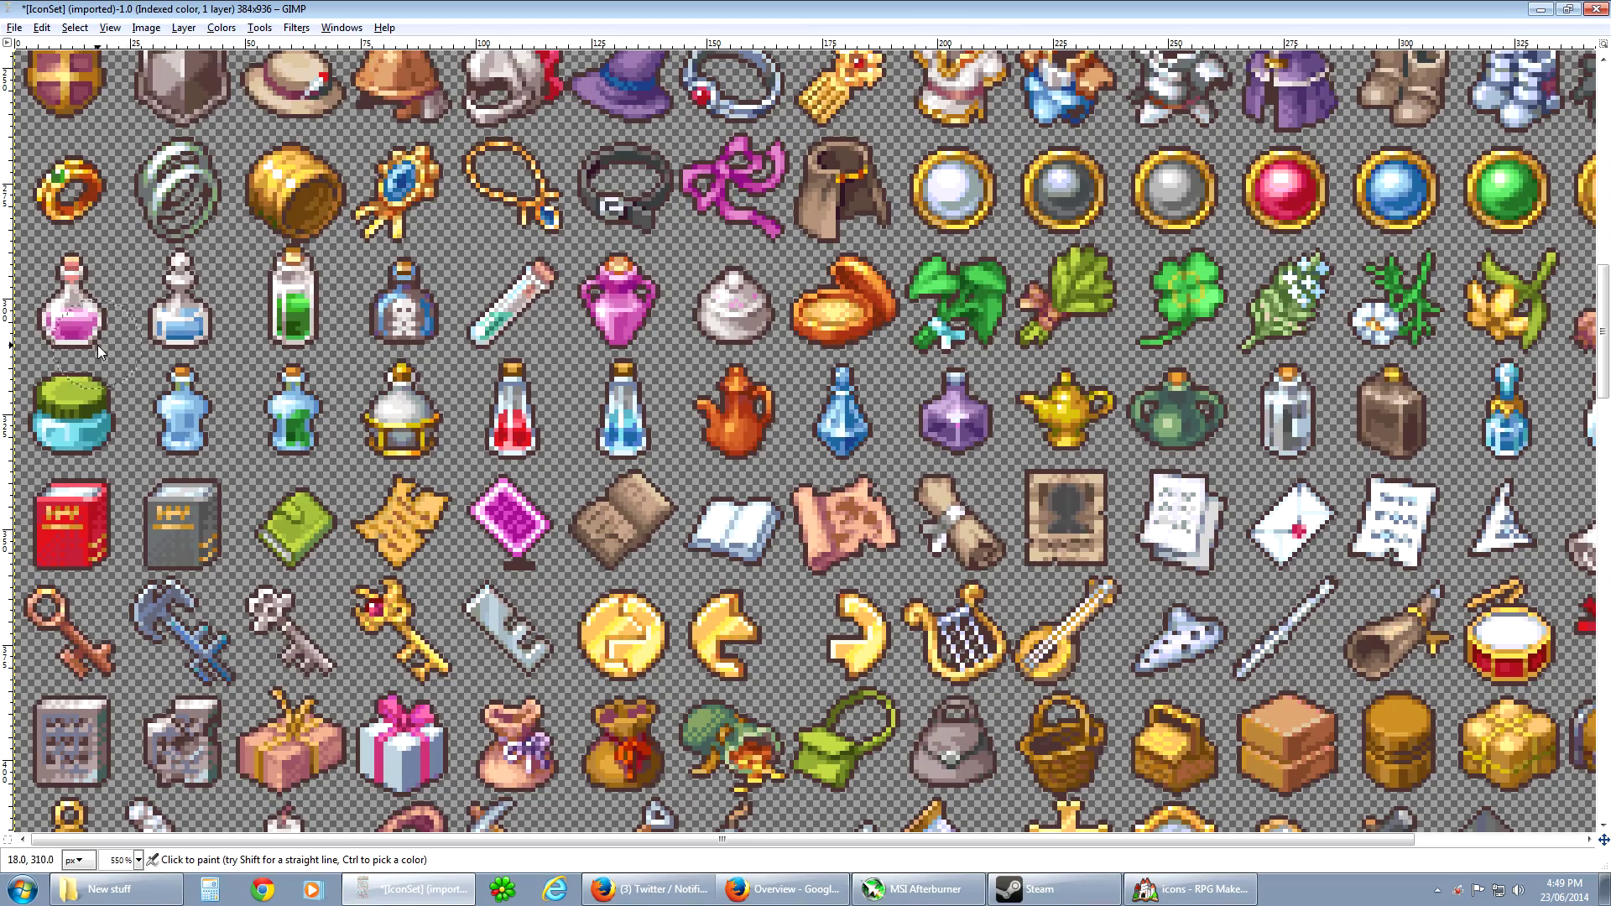
- Cover the pink potion icon with a solid red circle inside its cell, undoing the misaligned first stamp
scroll(717, 262, down, 4)
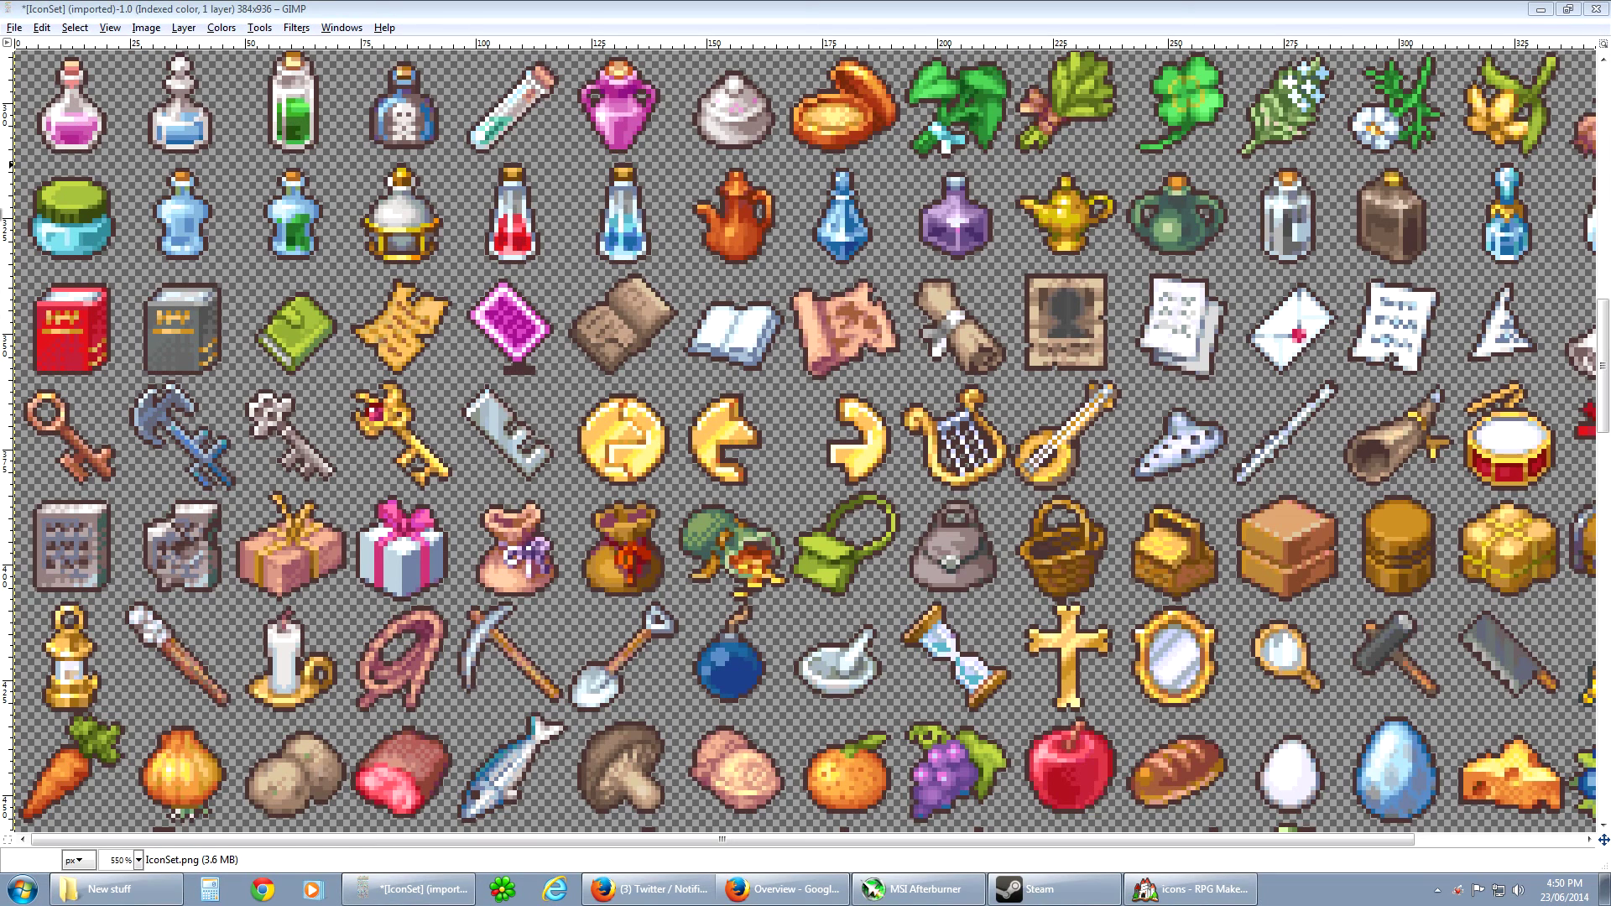
click(78, 108)
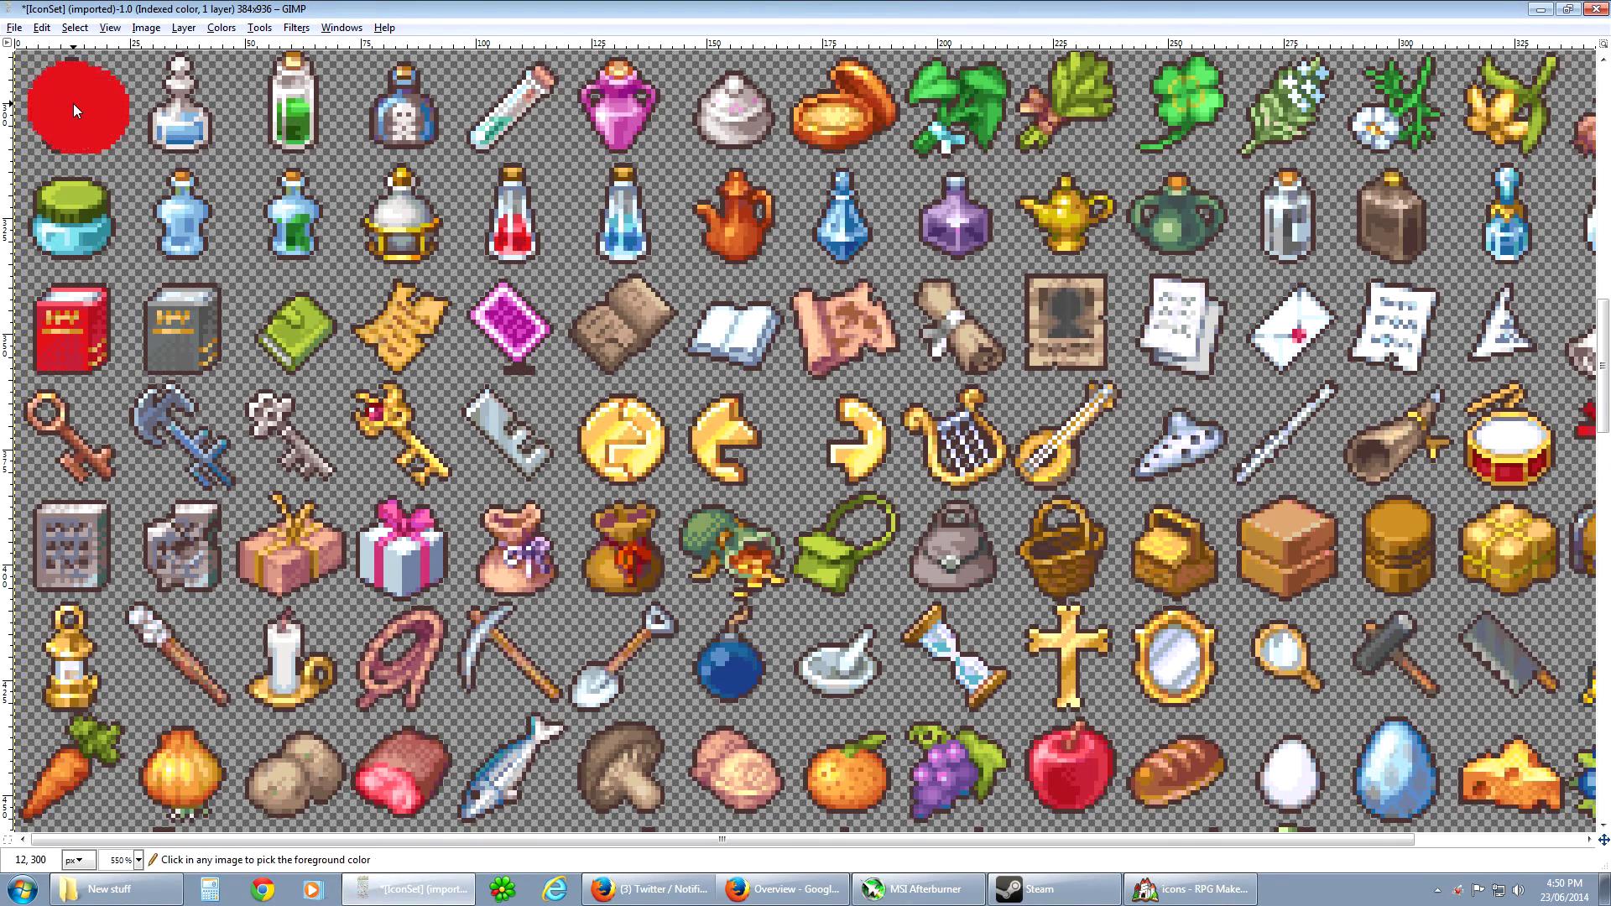
key(ctrl+z)
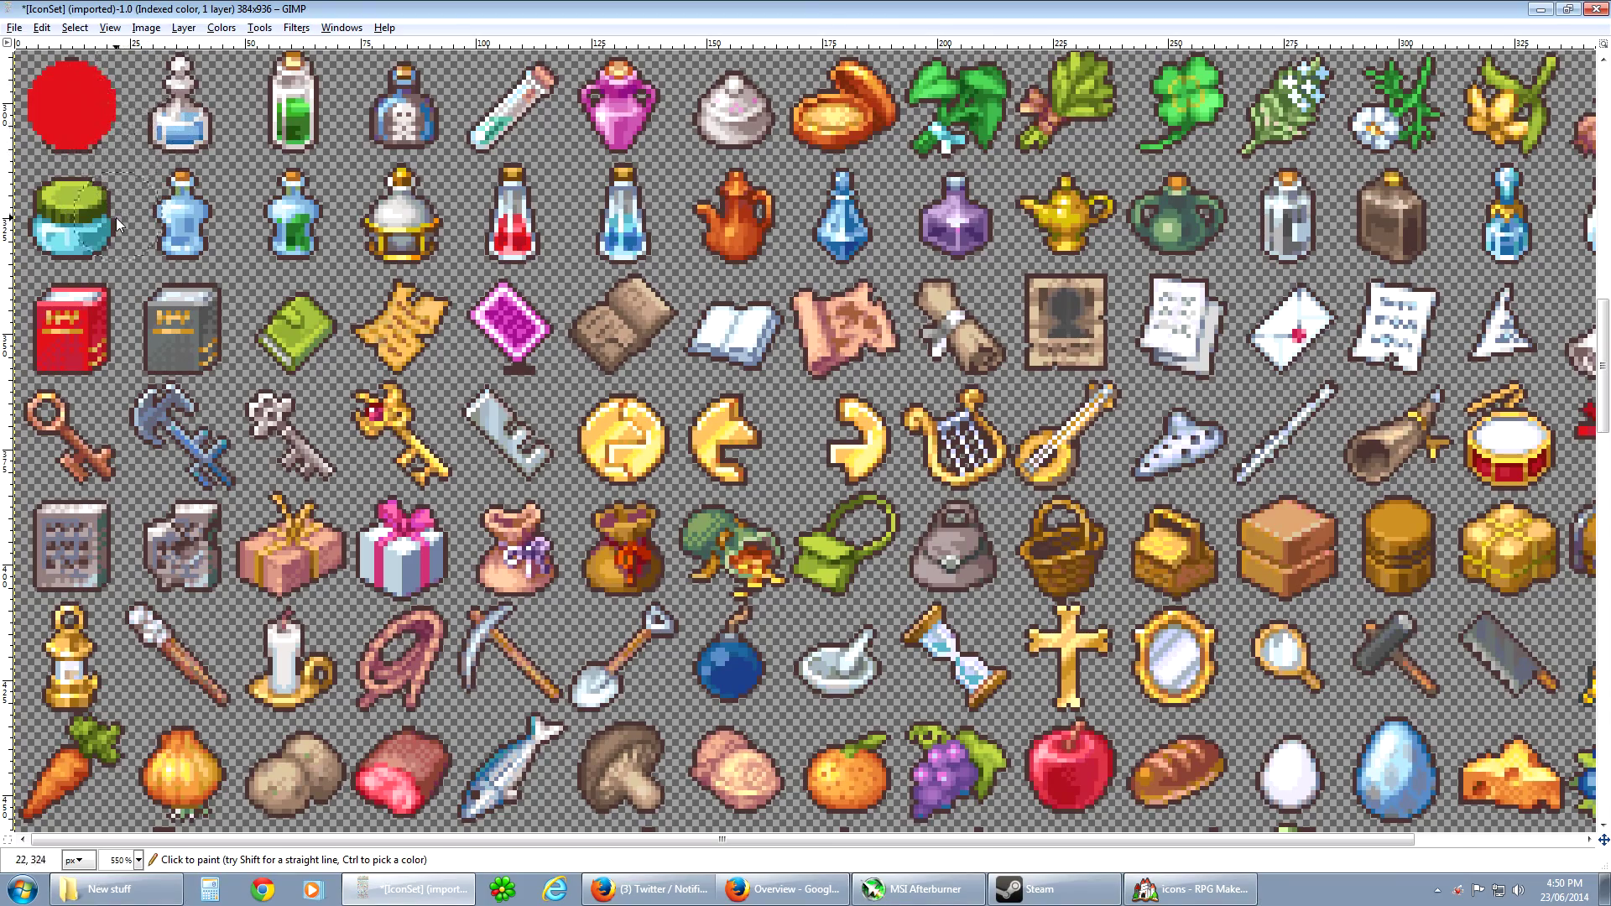
- Mark the first icon column's edge with a vertical guide, select the blank second-row cell, and clear both again
drag(1604, 412, 1605, 174)
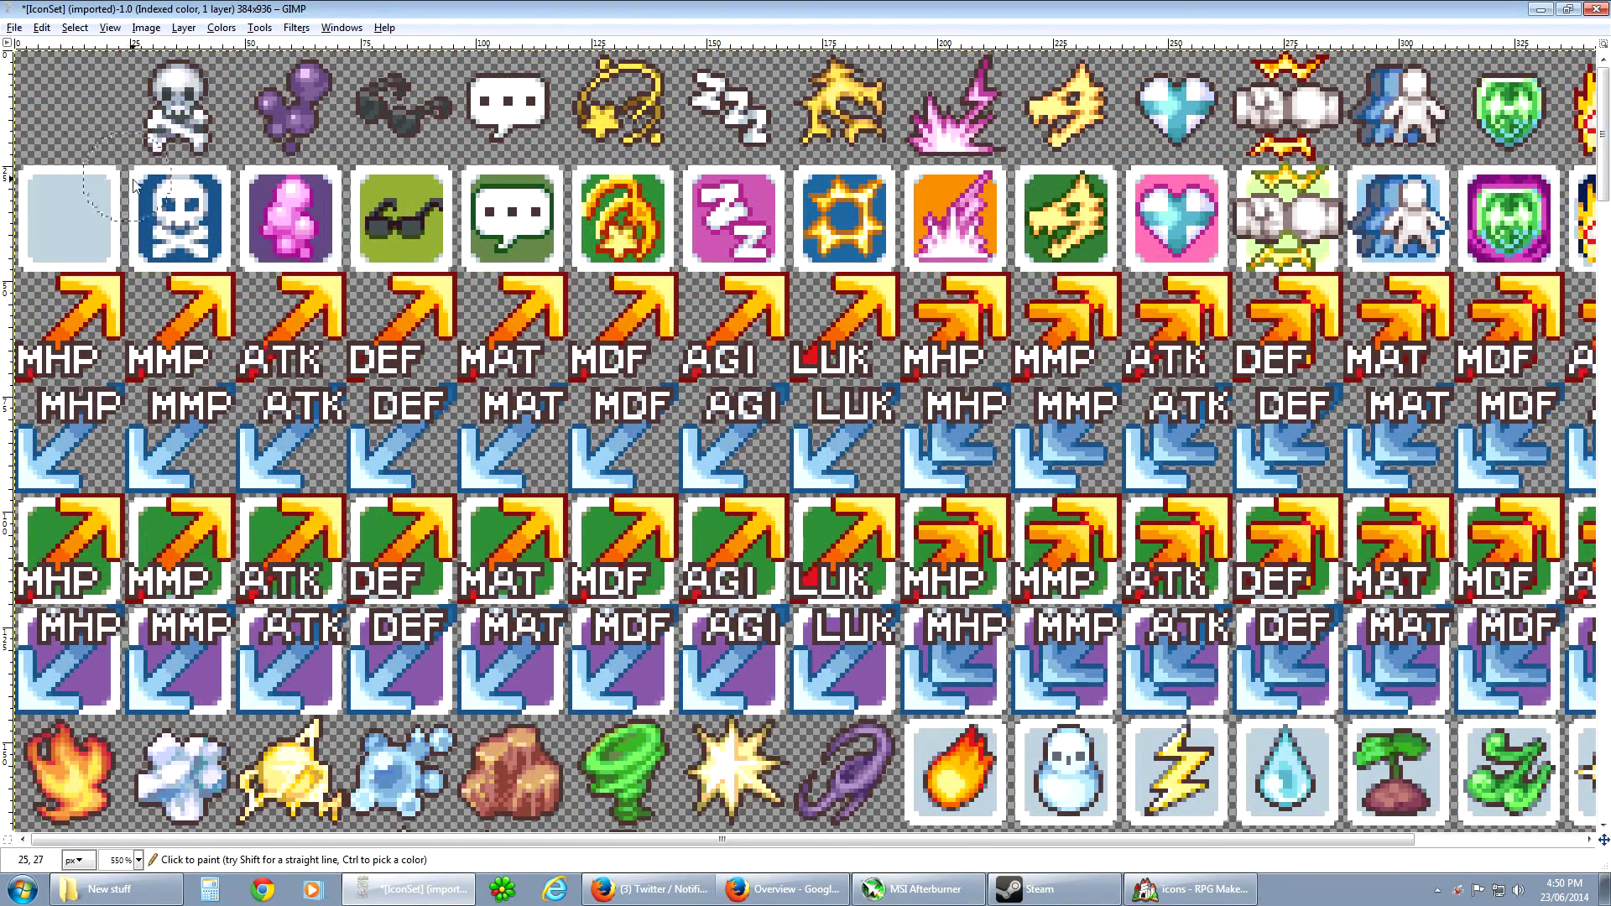
drag(7, 153, 124, 159)
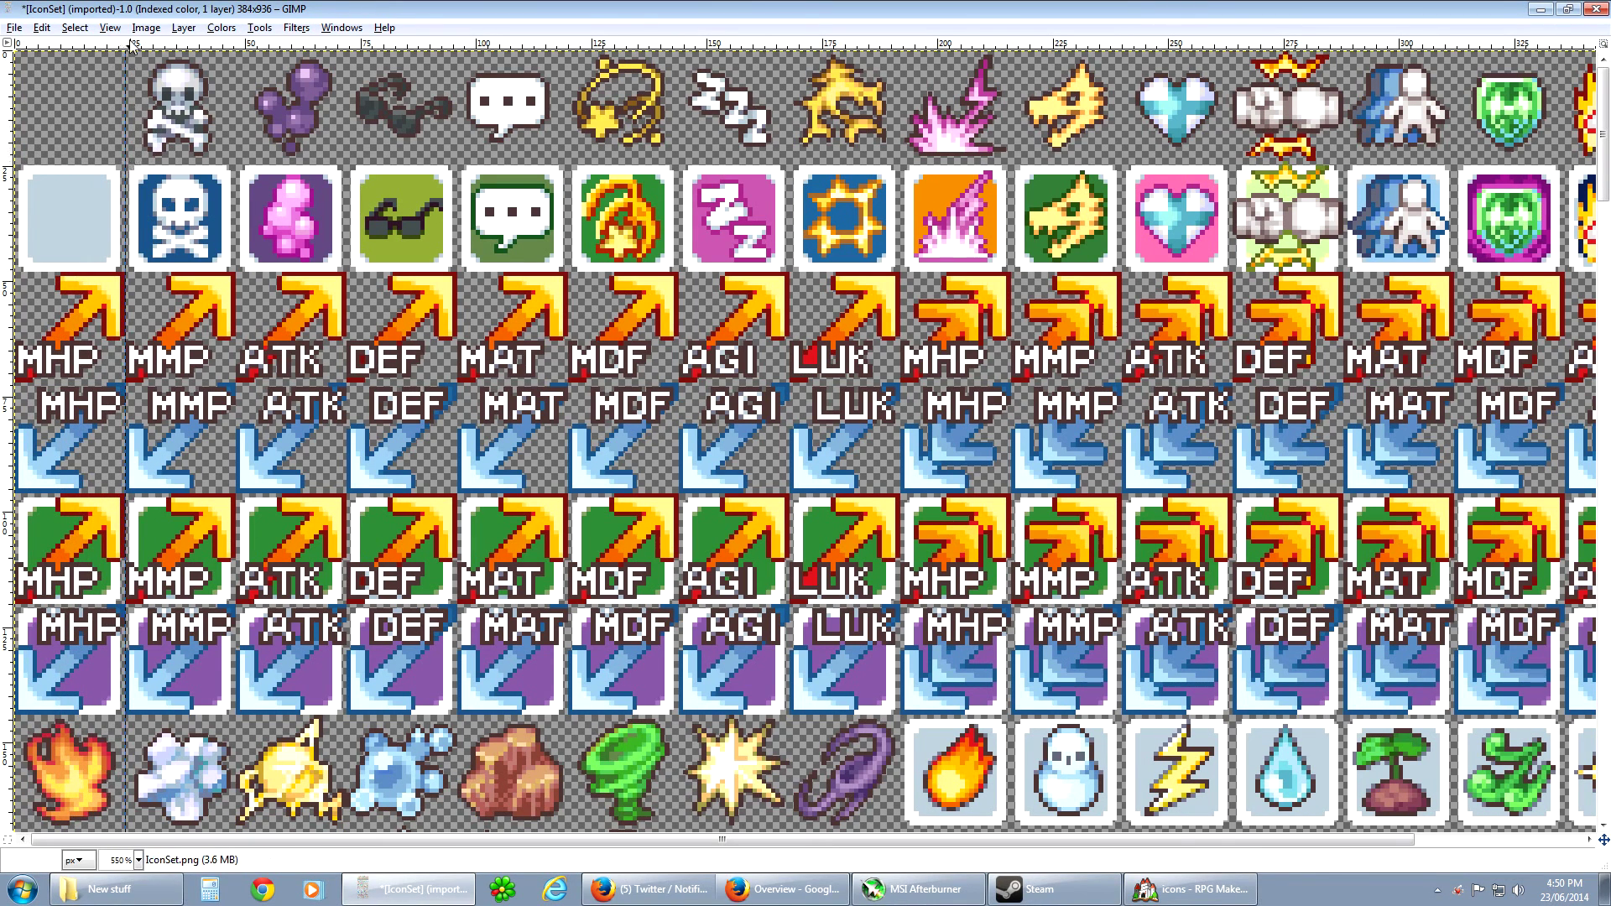
drag(131, 44, 130, 272)
drag(130, 45, 130, 172)
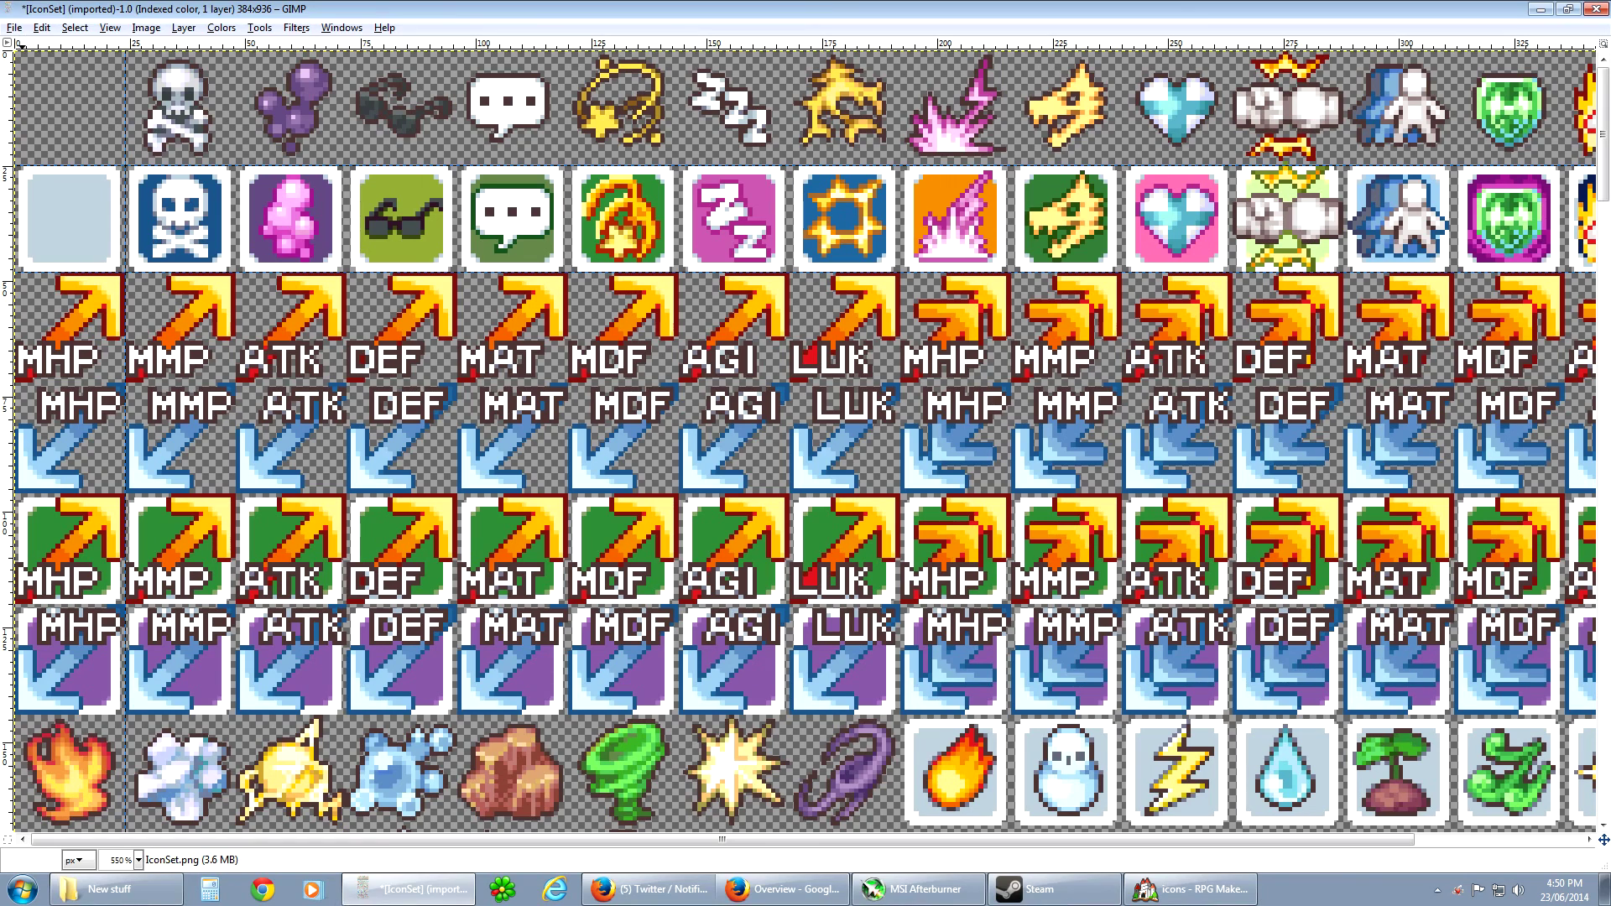
drag(126, 172, 15, 269)
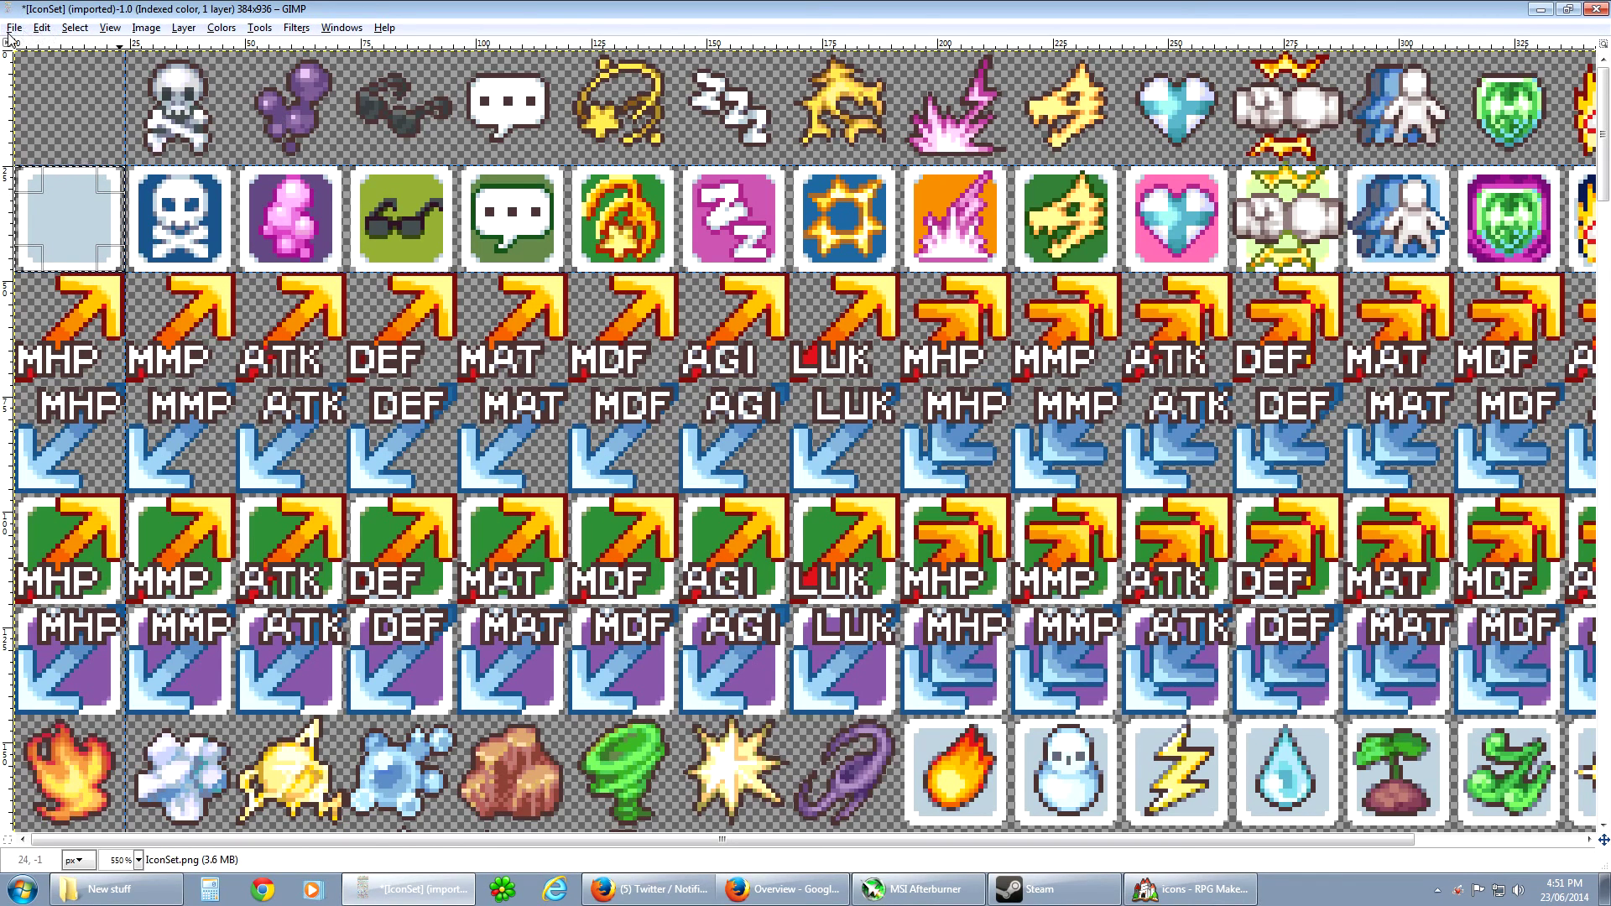
click(310, 170)
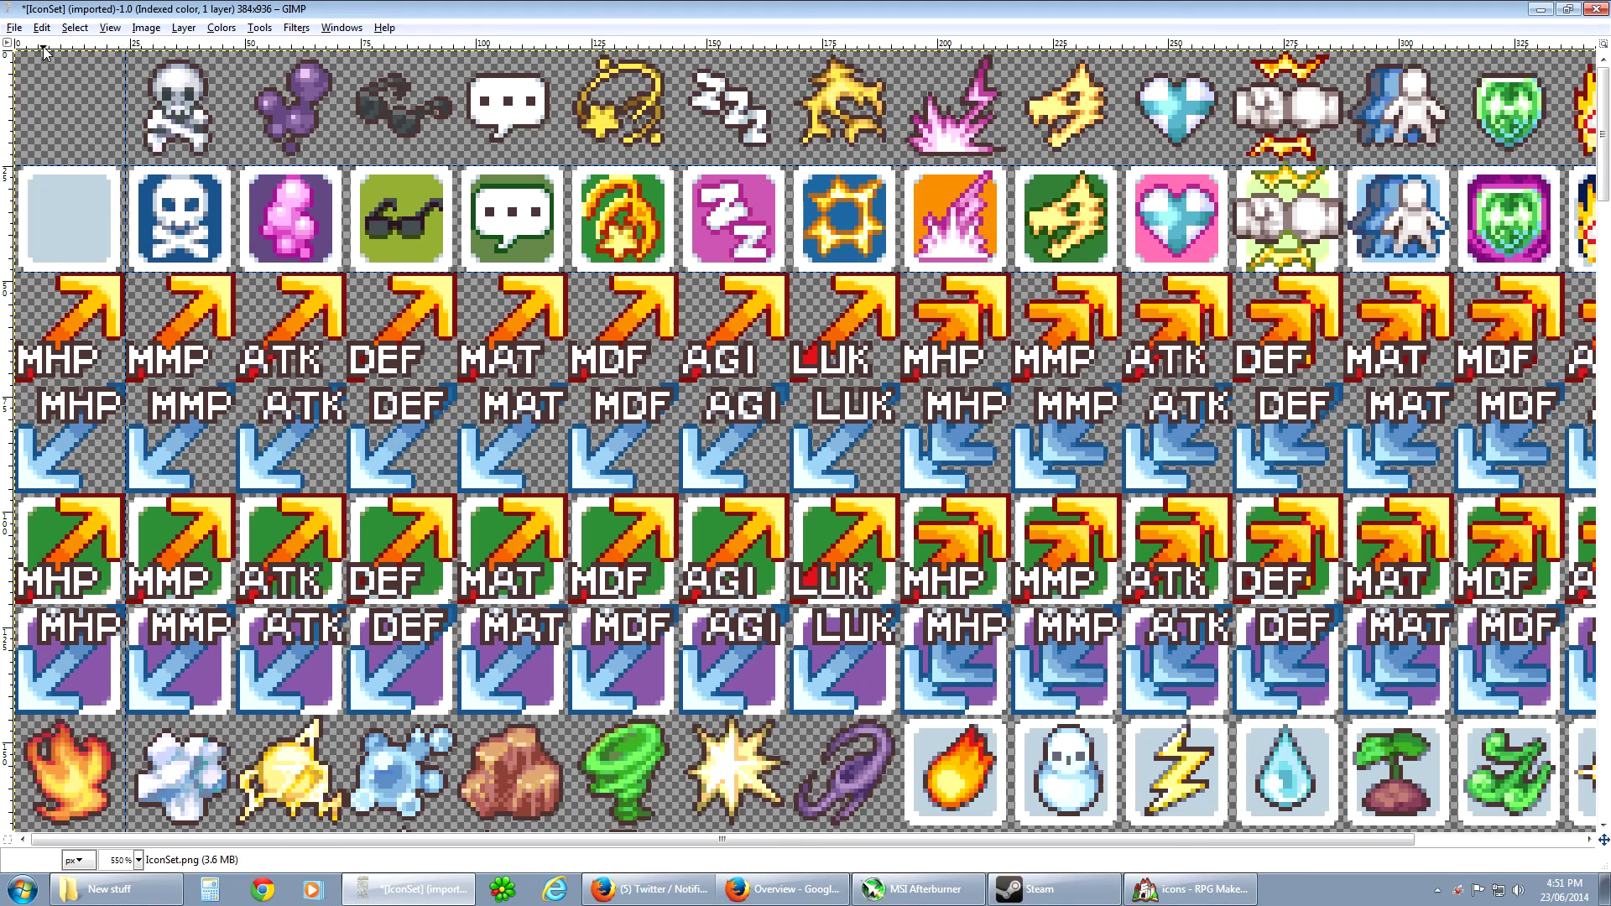
drag(128, 106, 148, 260)
- Overwrite IconSet.png with the edited icon sheet instead of saving it in GIMP's own format
scroll(1604, 244, down, 2)
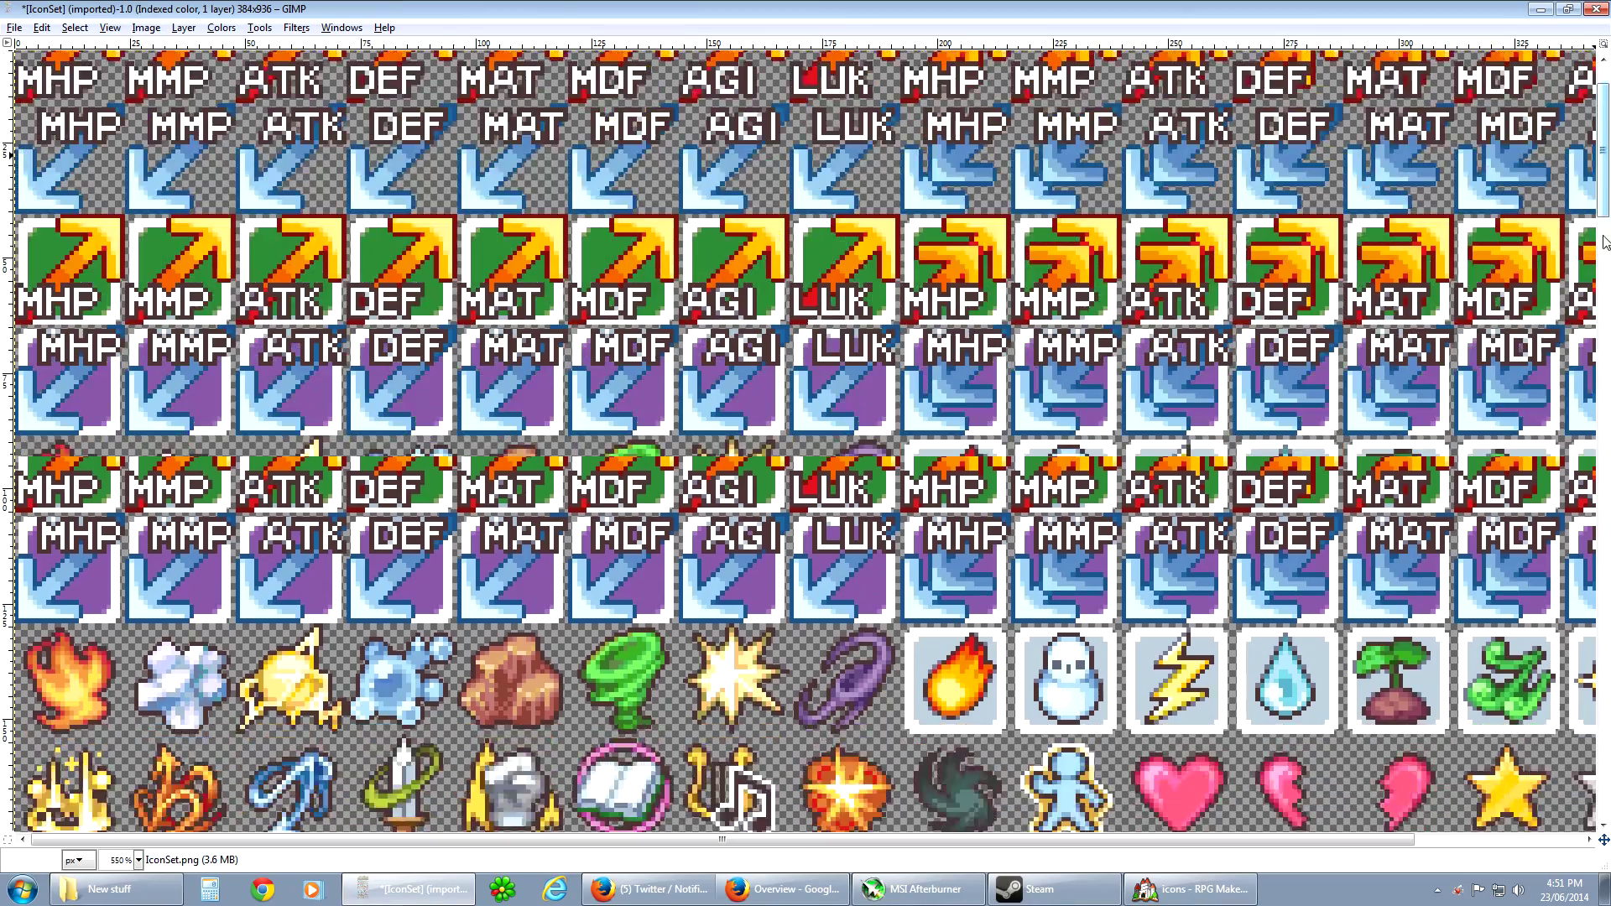
scroll(1605, 243, down, 10)
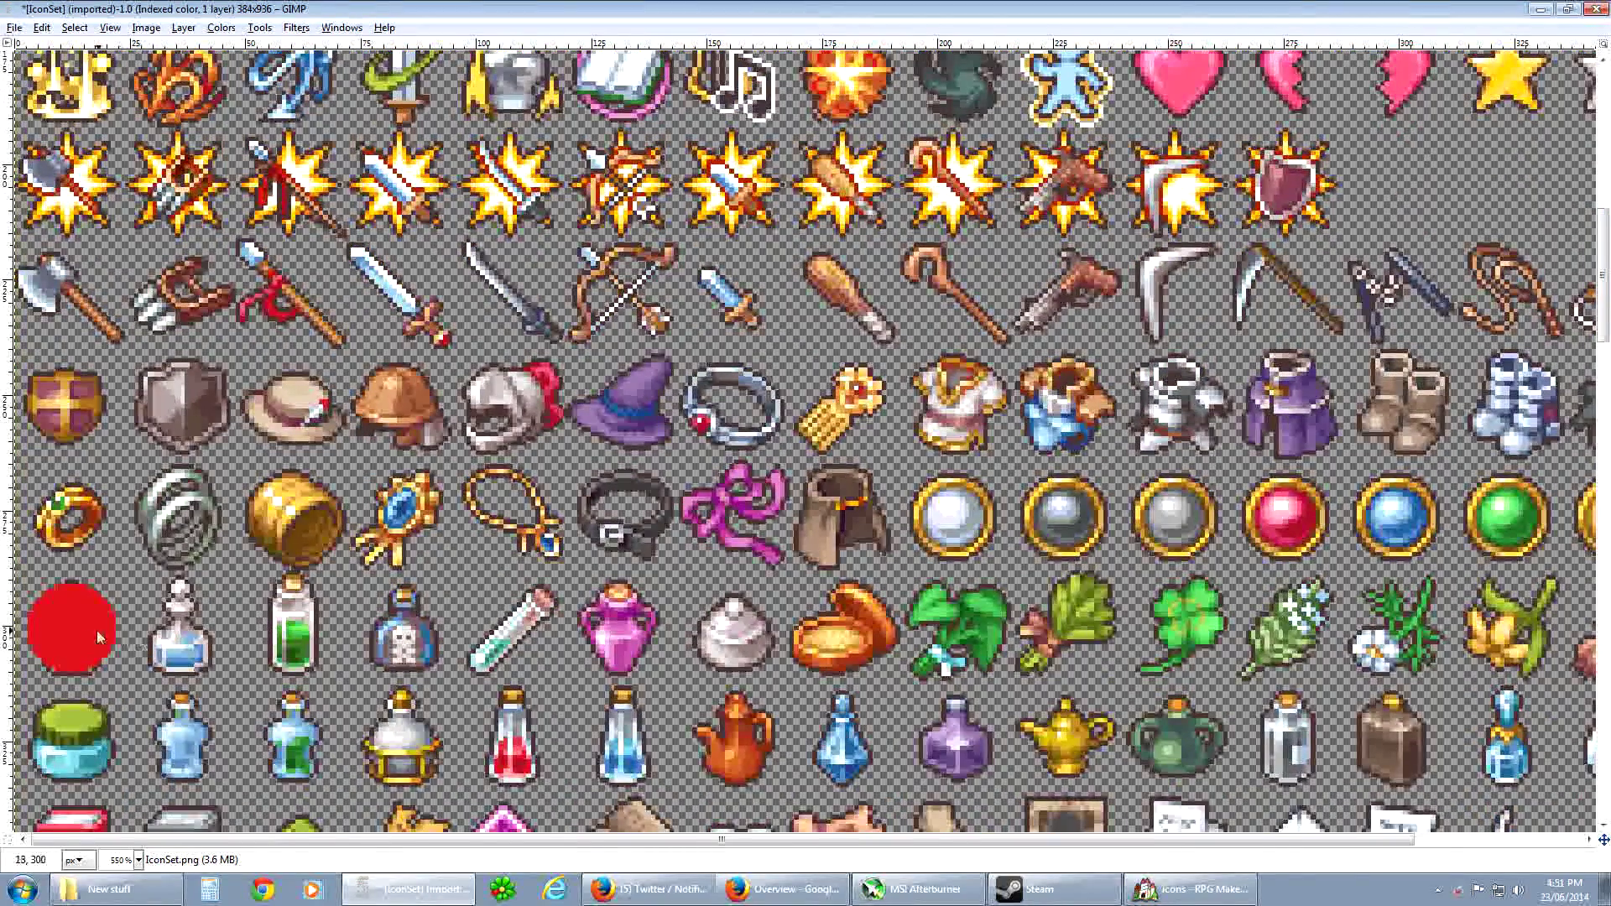
click(15, 28)
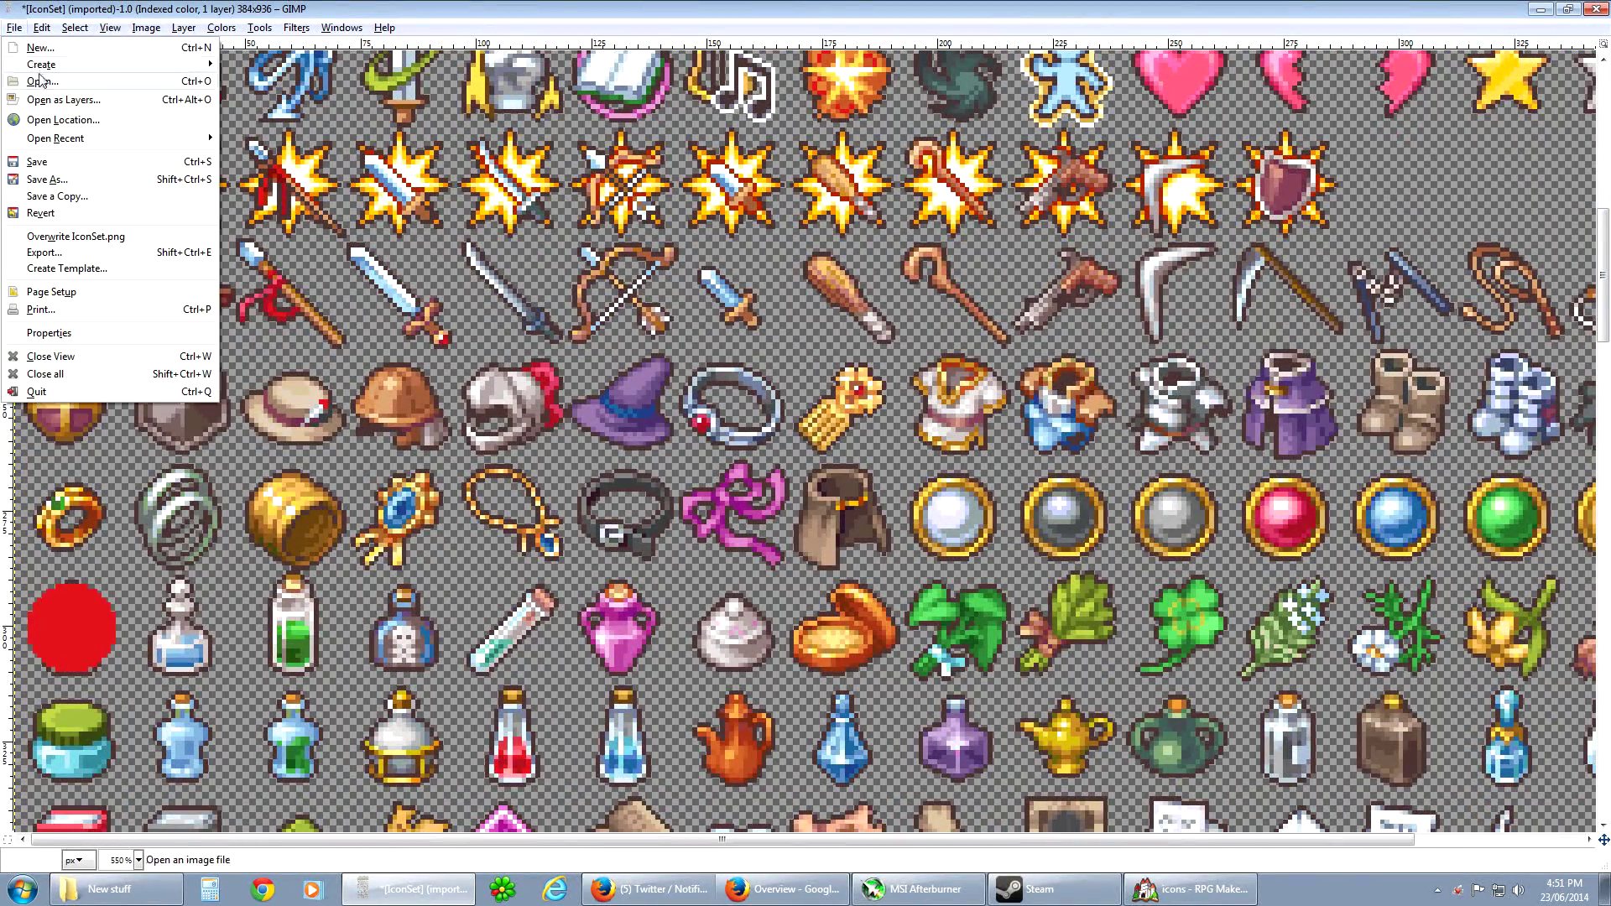
click(59, 162)
click(1105, 550)
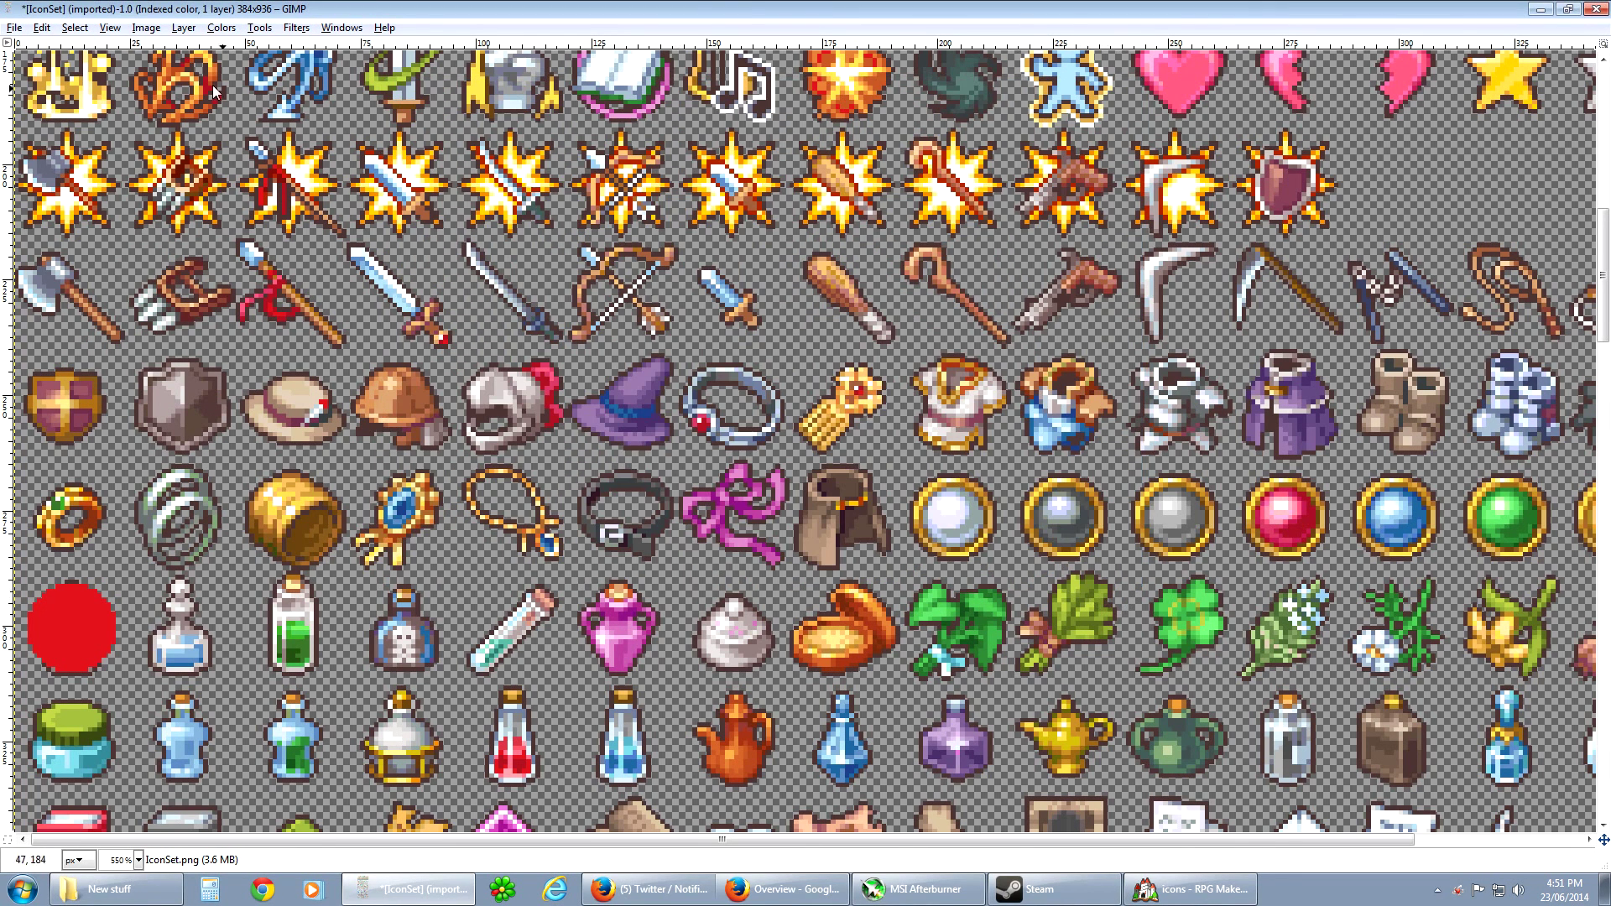
click(15, 28)
click(60, 241)
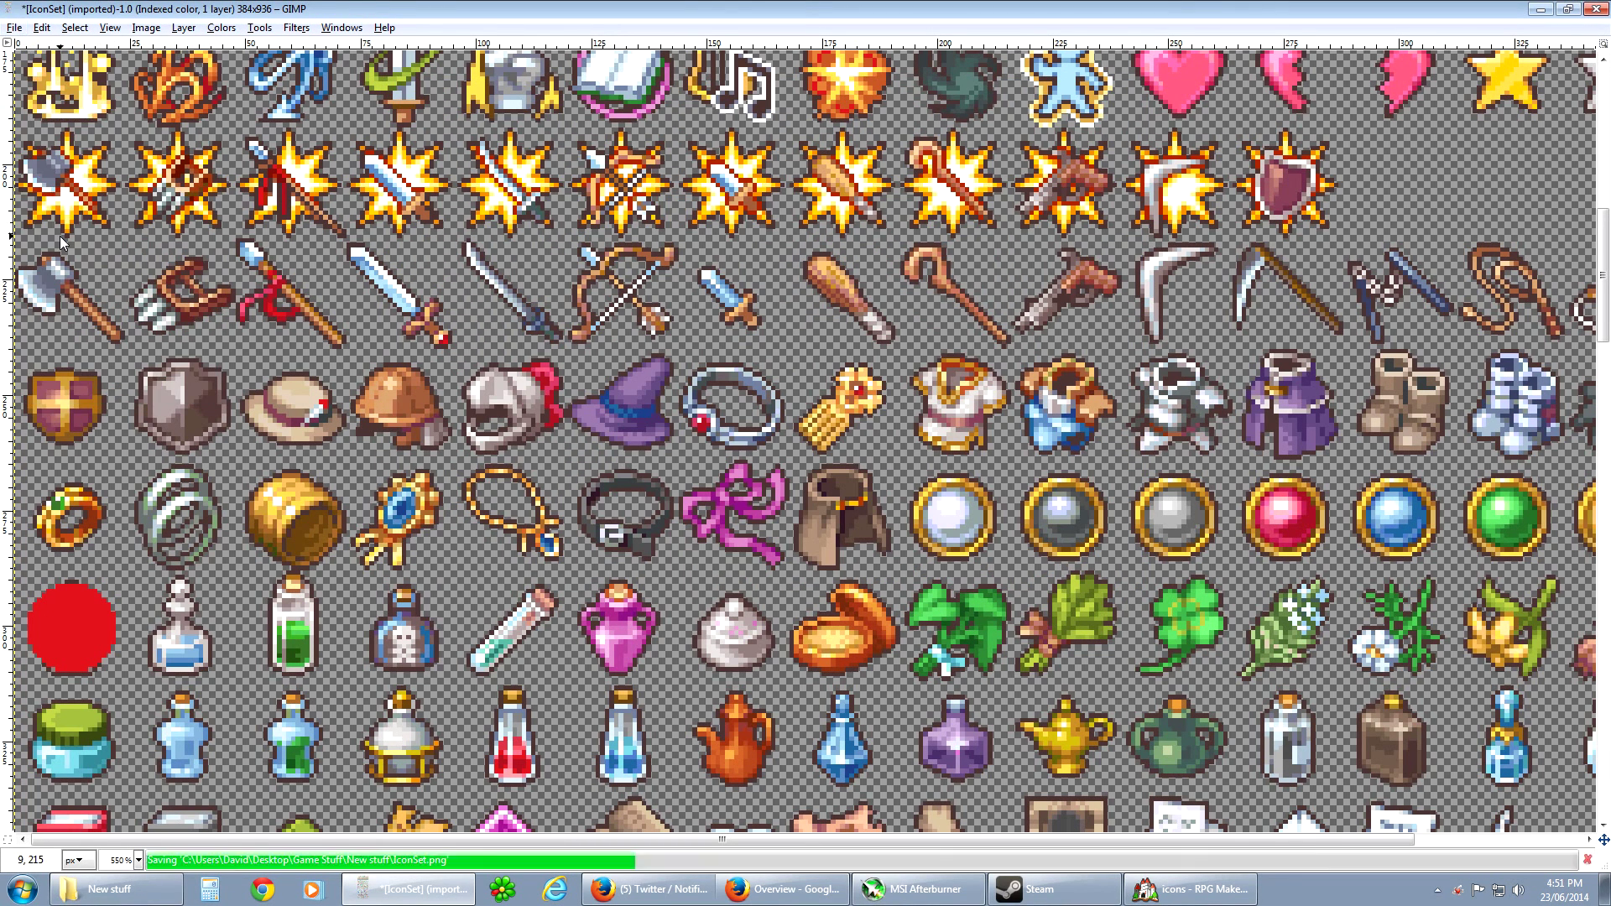
- Close the exported image without saving it as a project and quit GIMP
click(1596, 10)
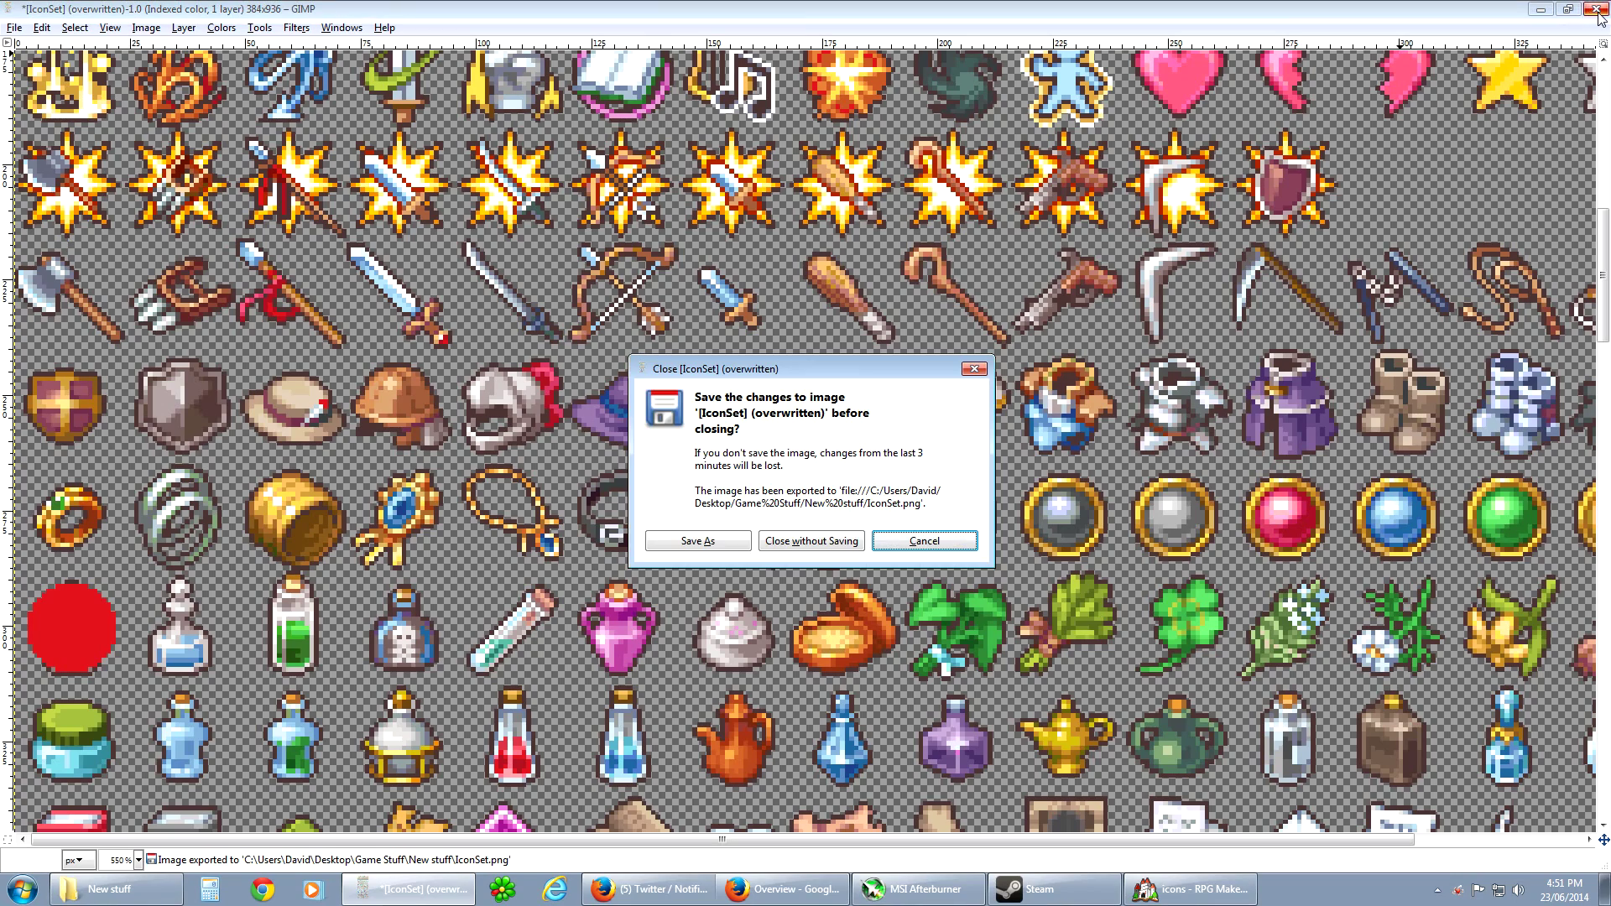
click(828, 546)
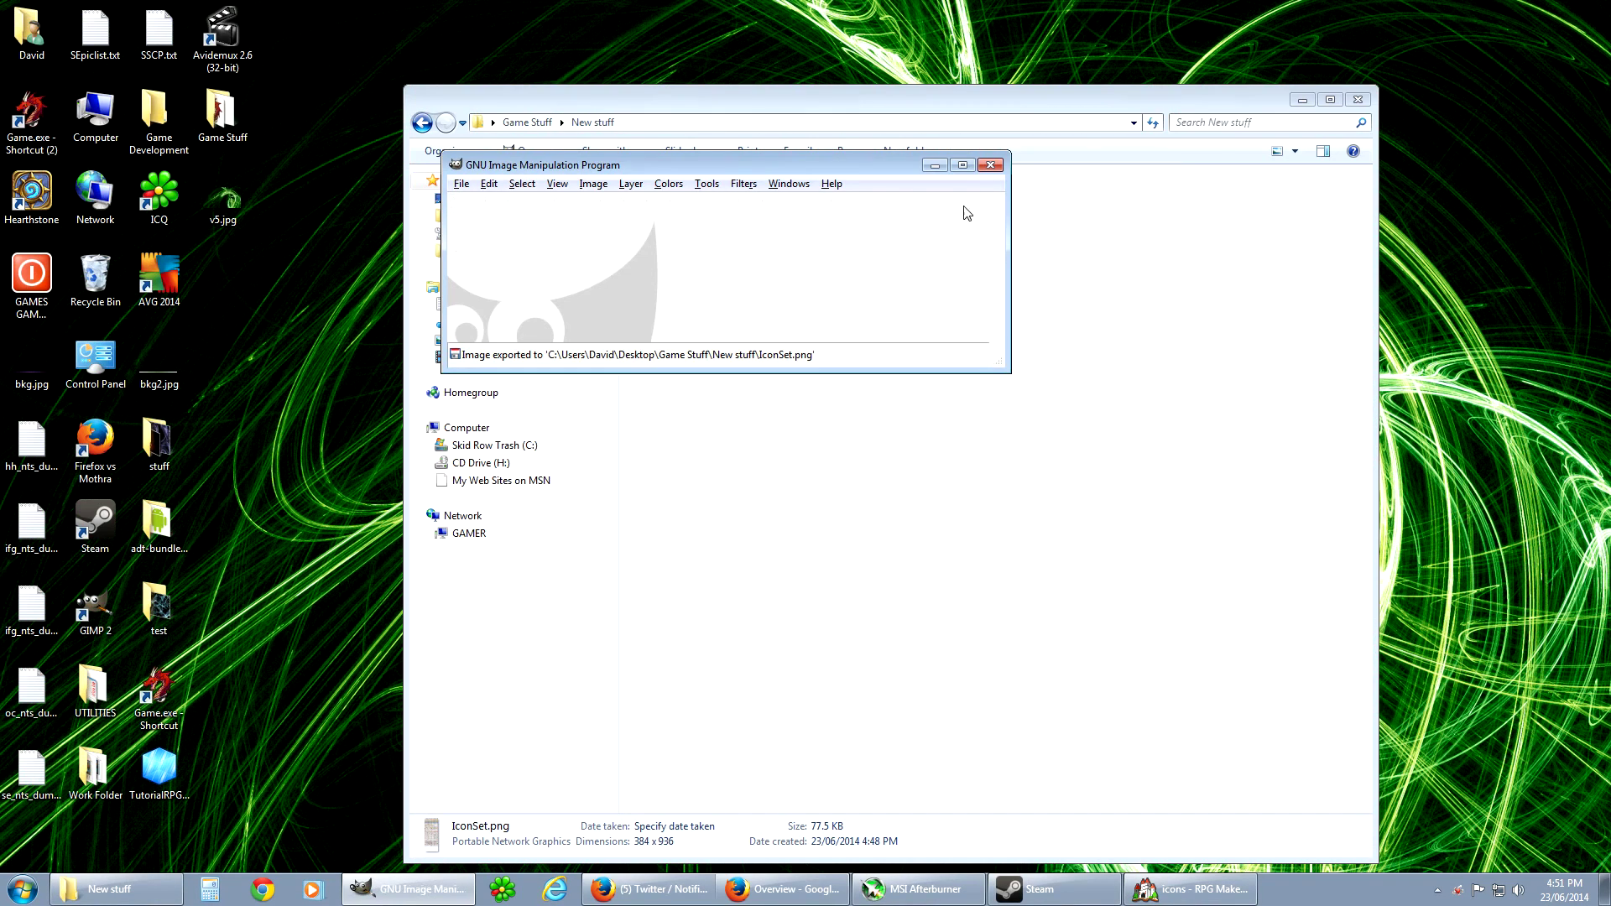
click(990, 164)
- Preview the edited IconSet.png in Windows Photo Viewer and close the viewer
right_click(684, 214)
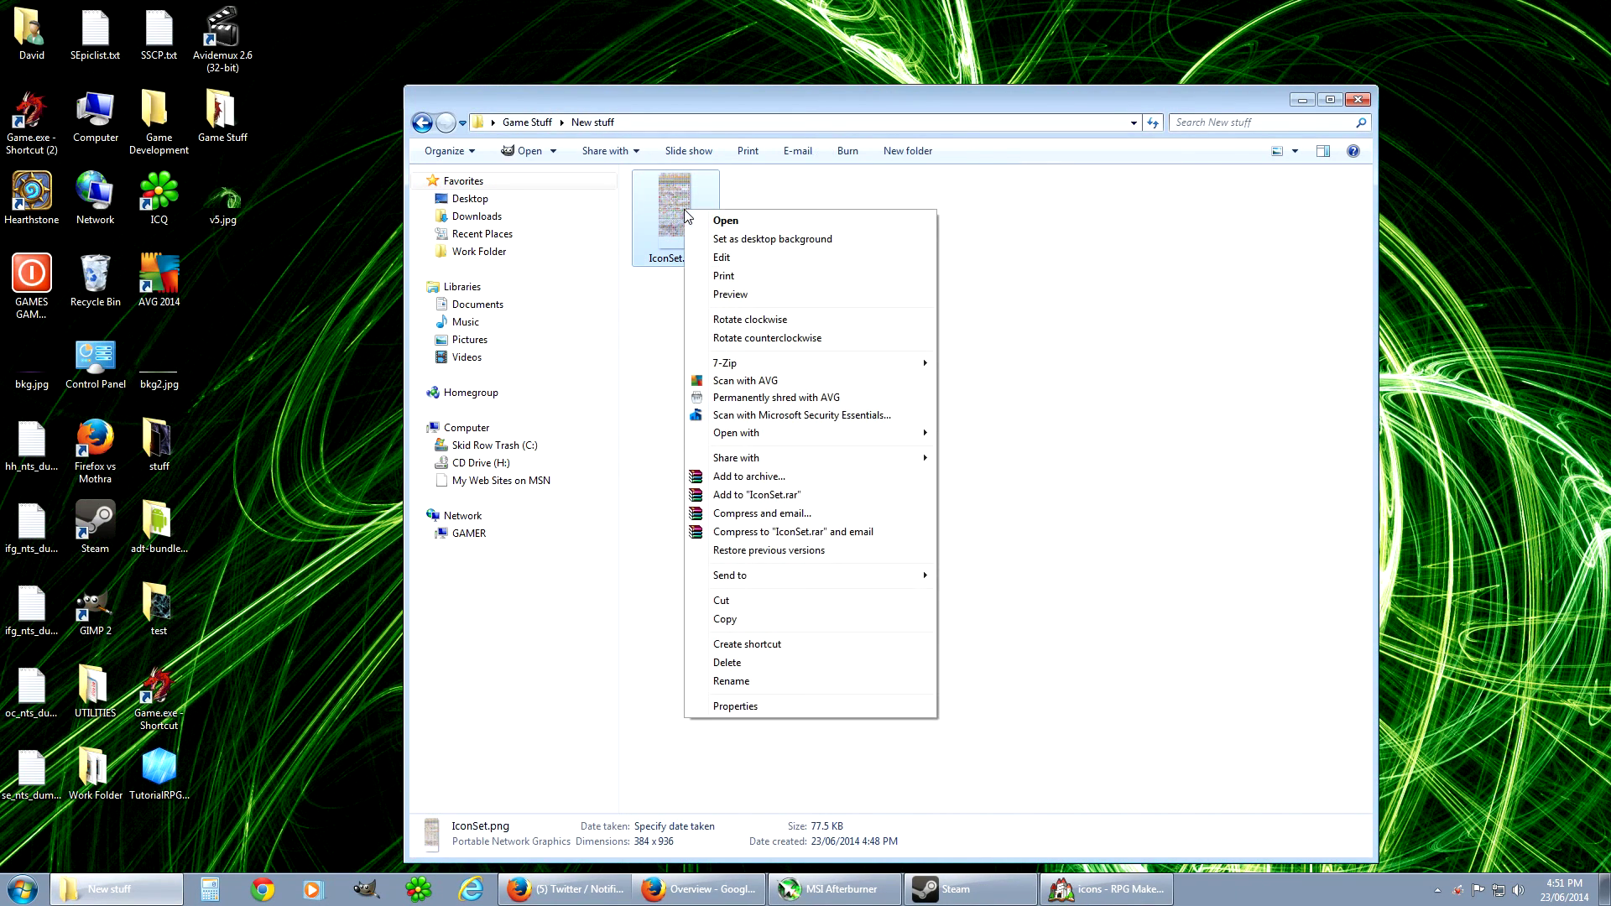
click(728, 295)
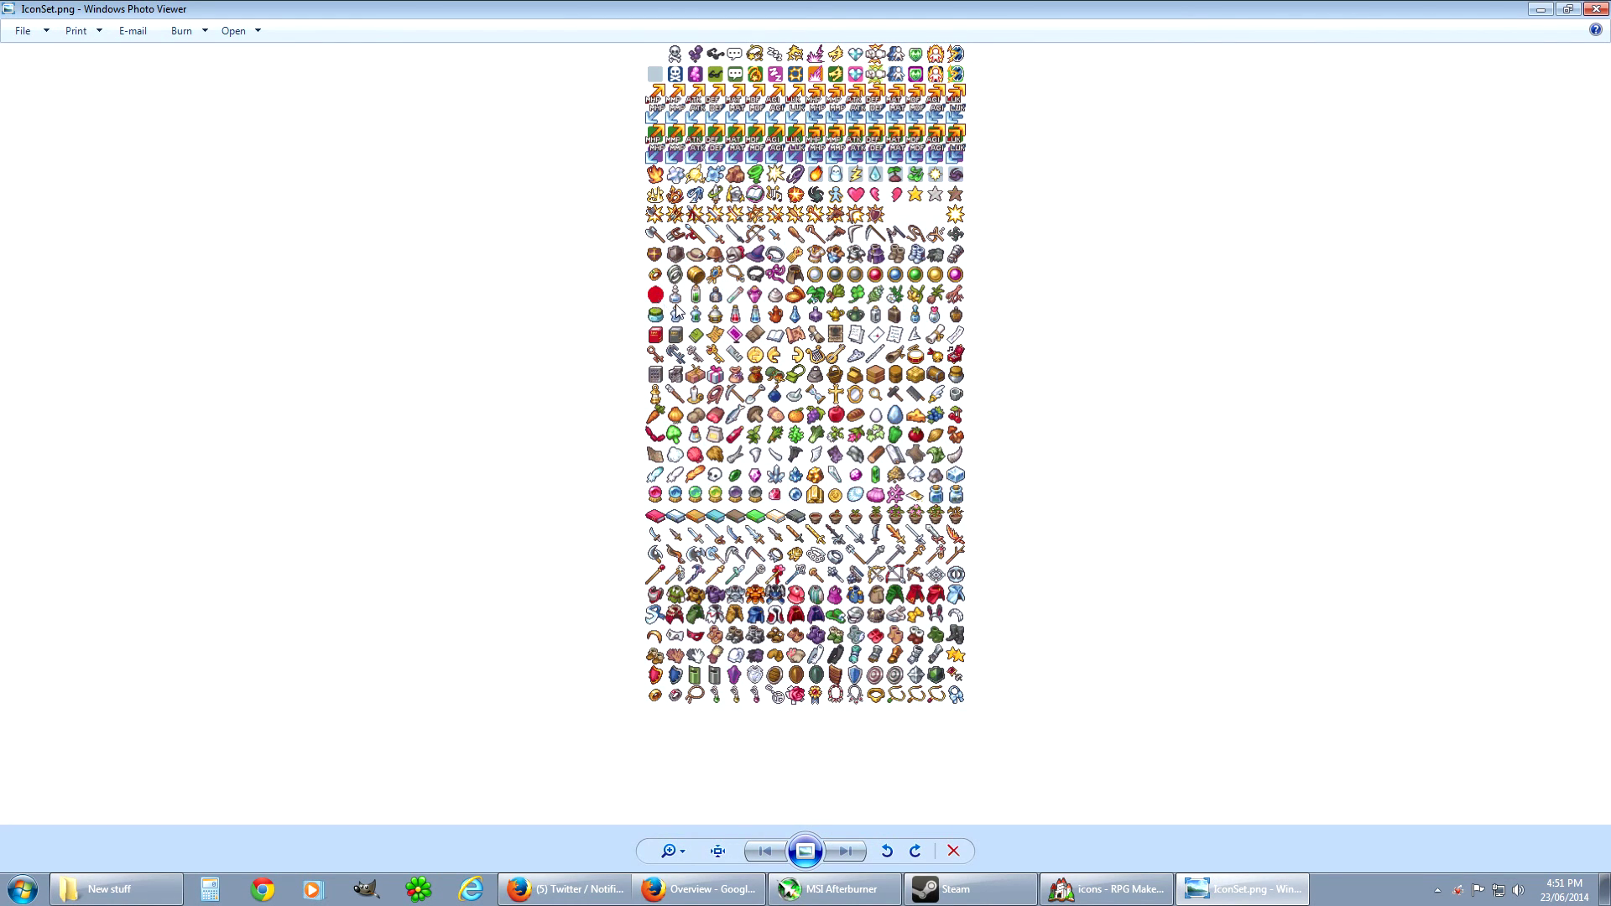
click(1595, 10)
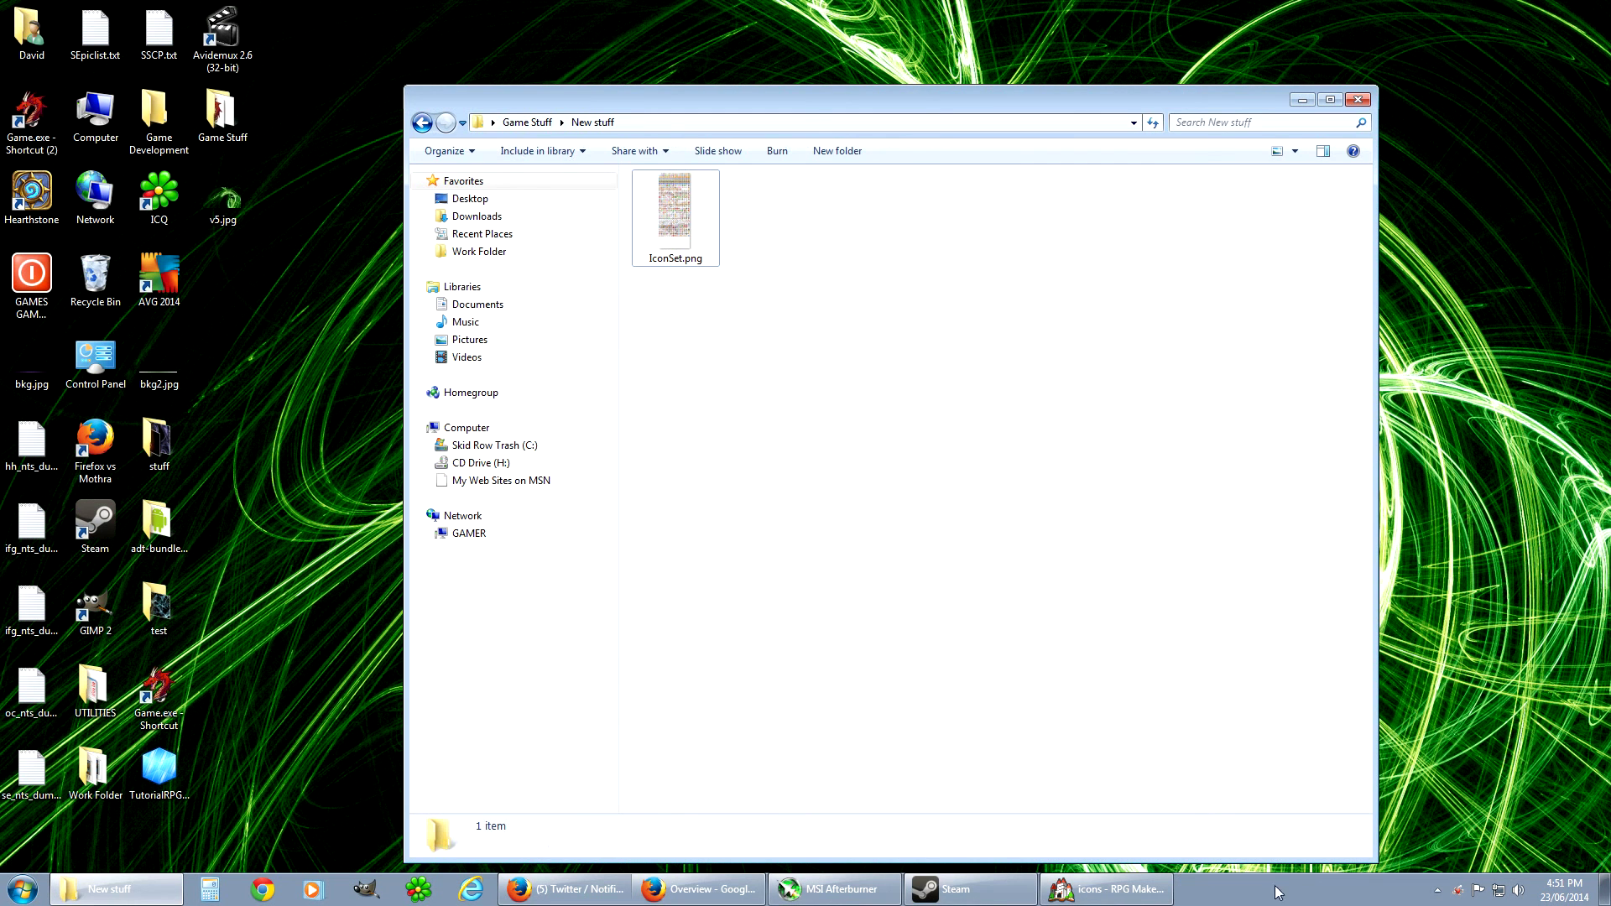
- Switch to RPG Maker VX Ace, inspect the Hi-Potion item's icon choices in the Database, and leave without changes
click(1090, 891)
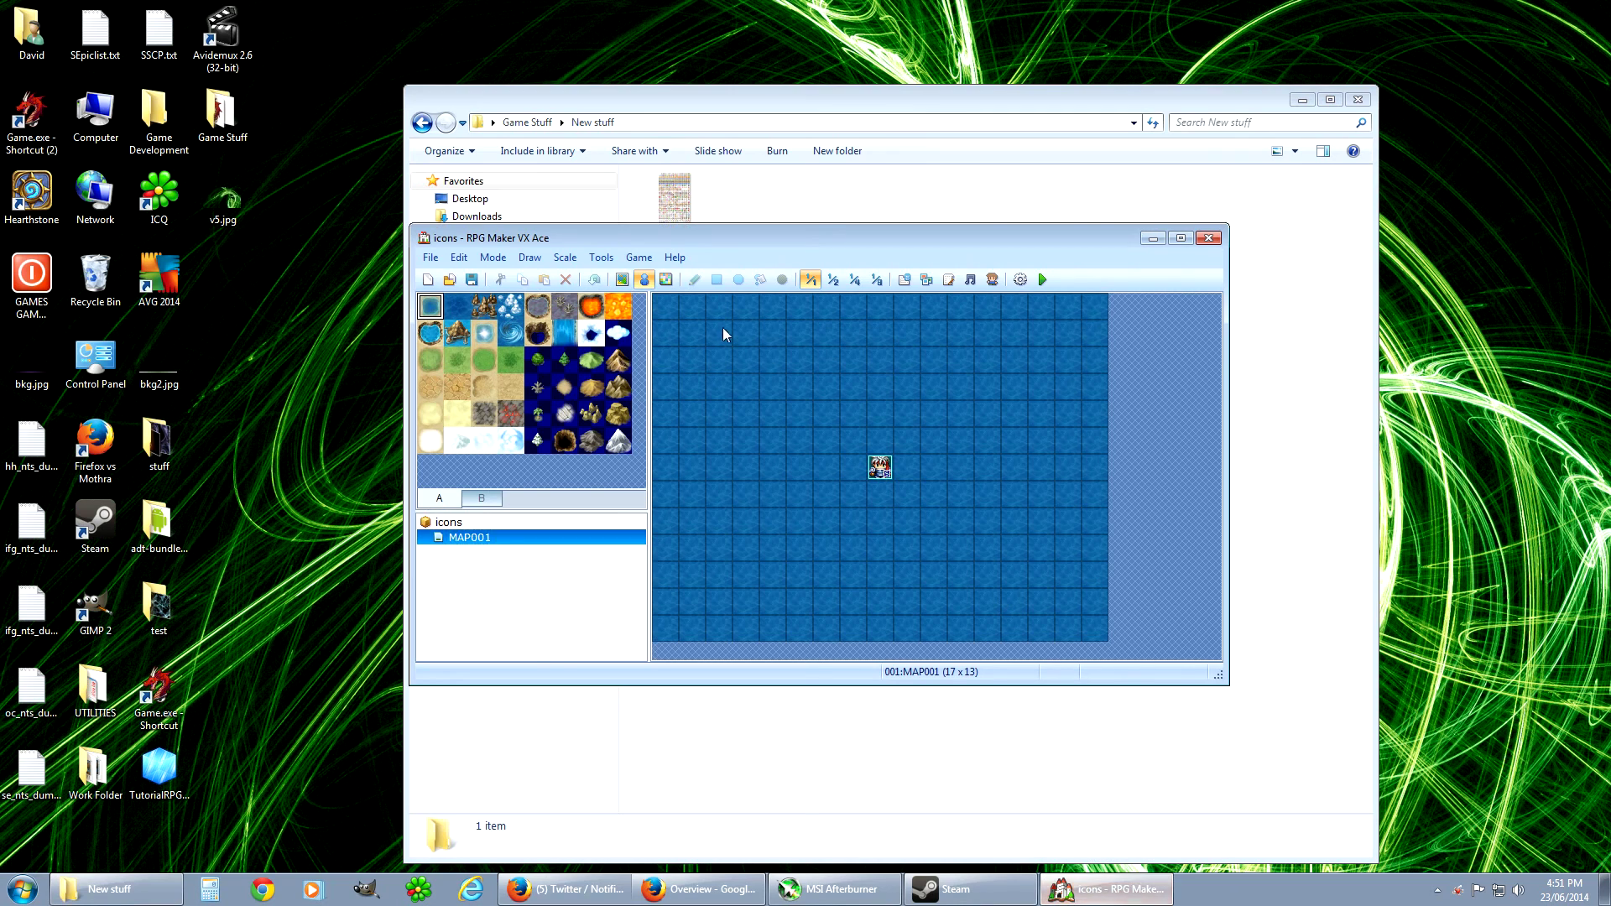
click(603, 258)
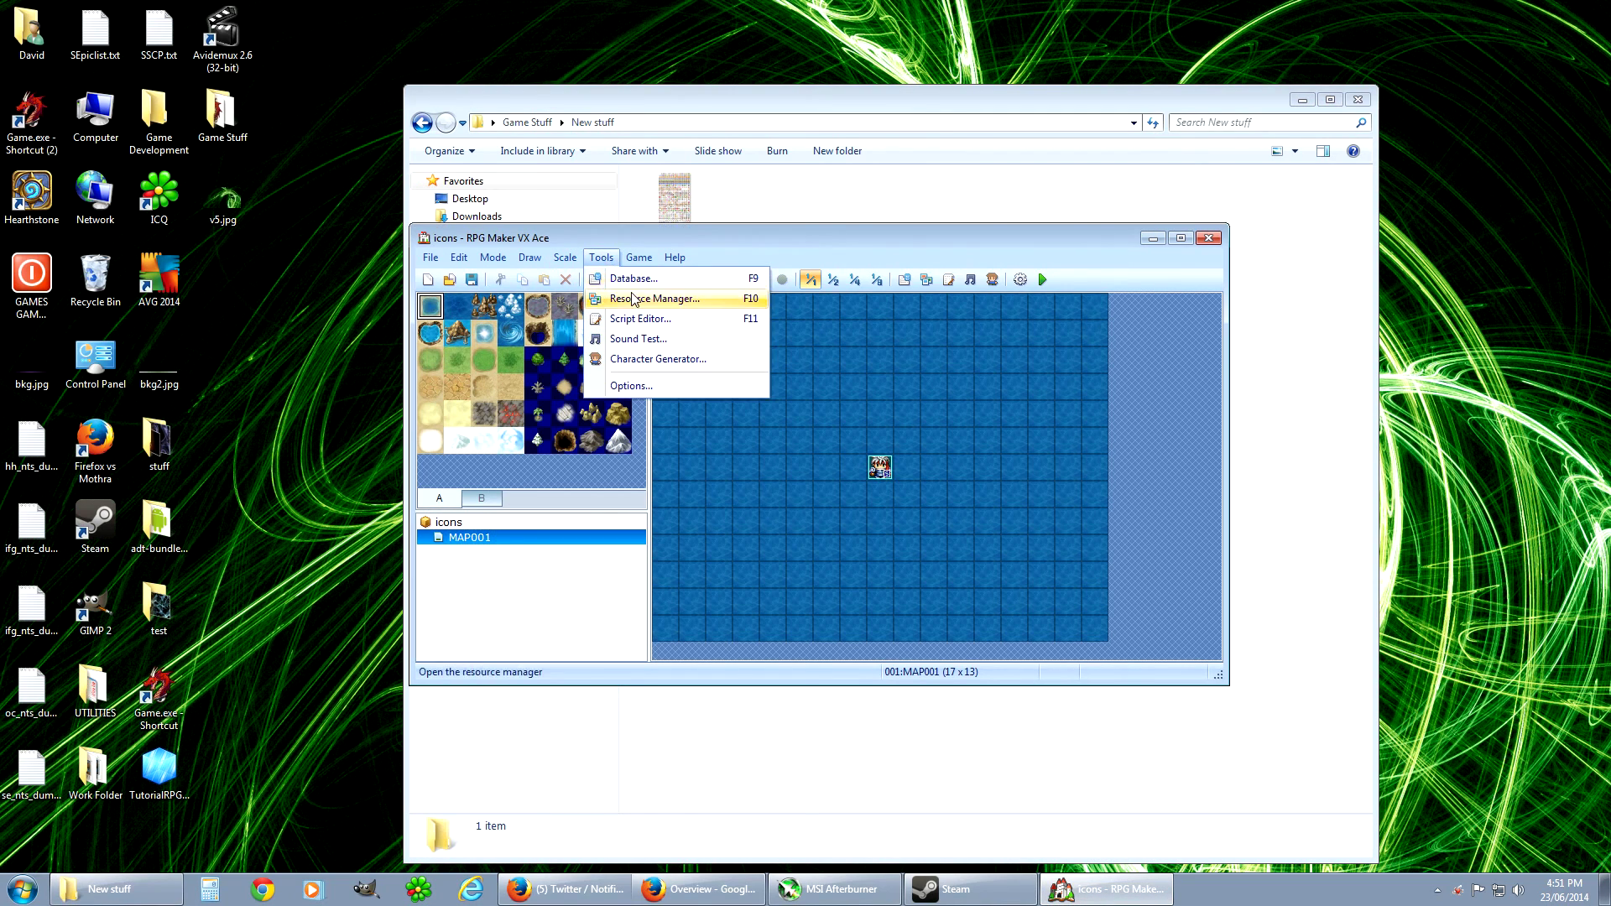
click(632, 279)
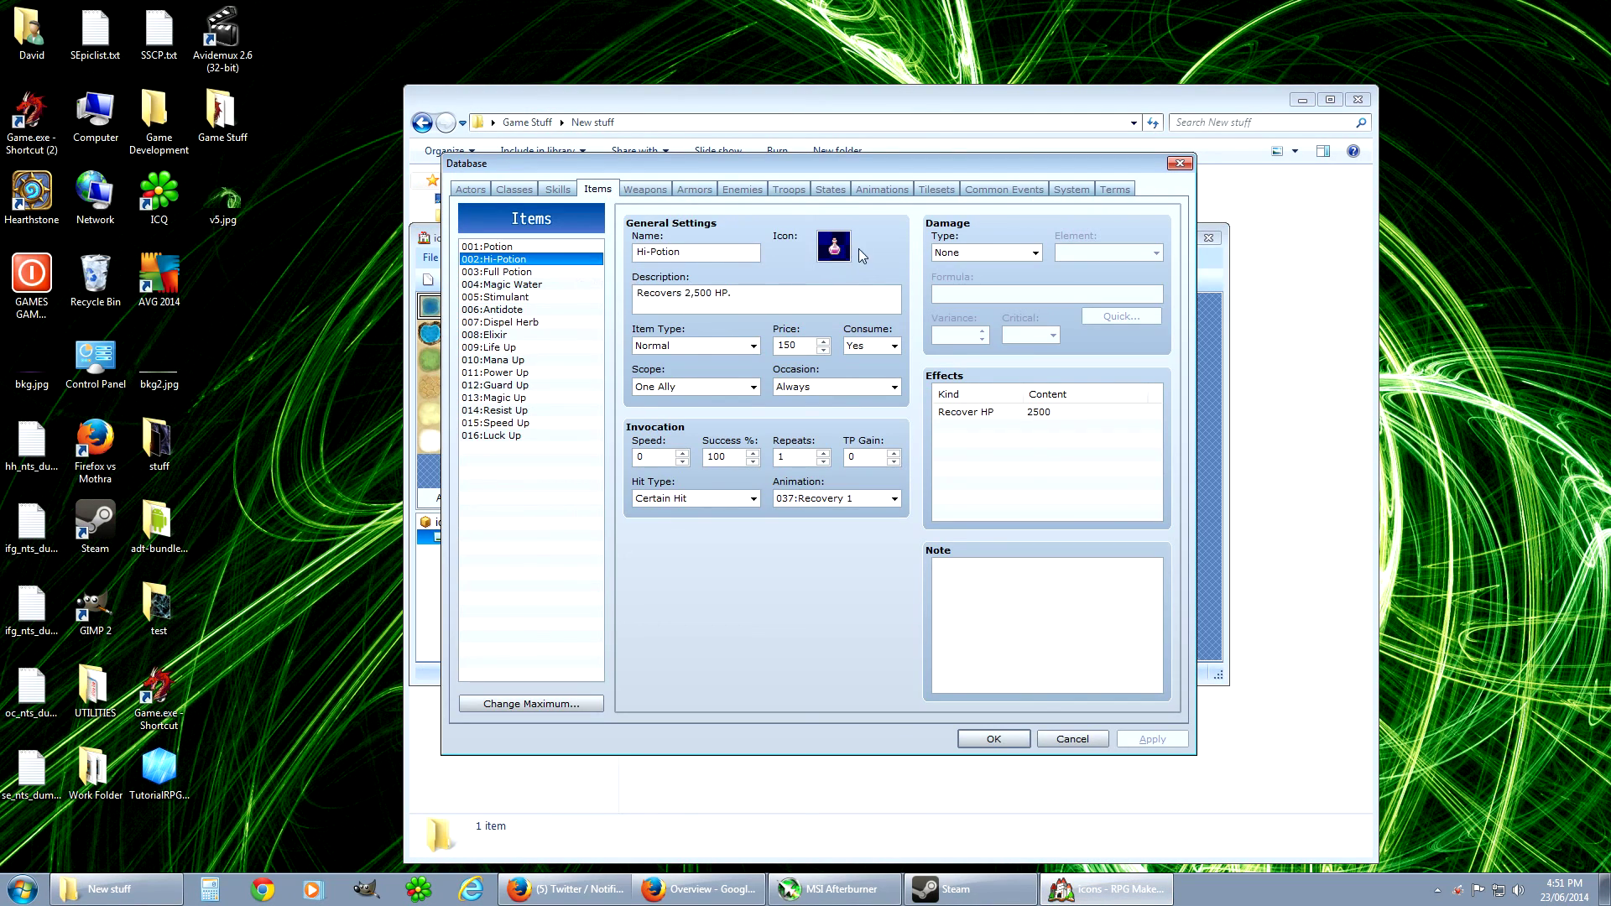
click(507, 248)
click(508, 260)
double_click(835, 253)
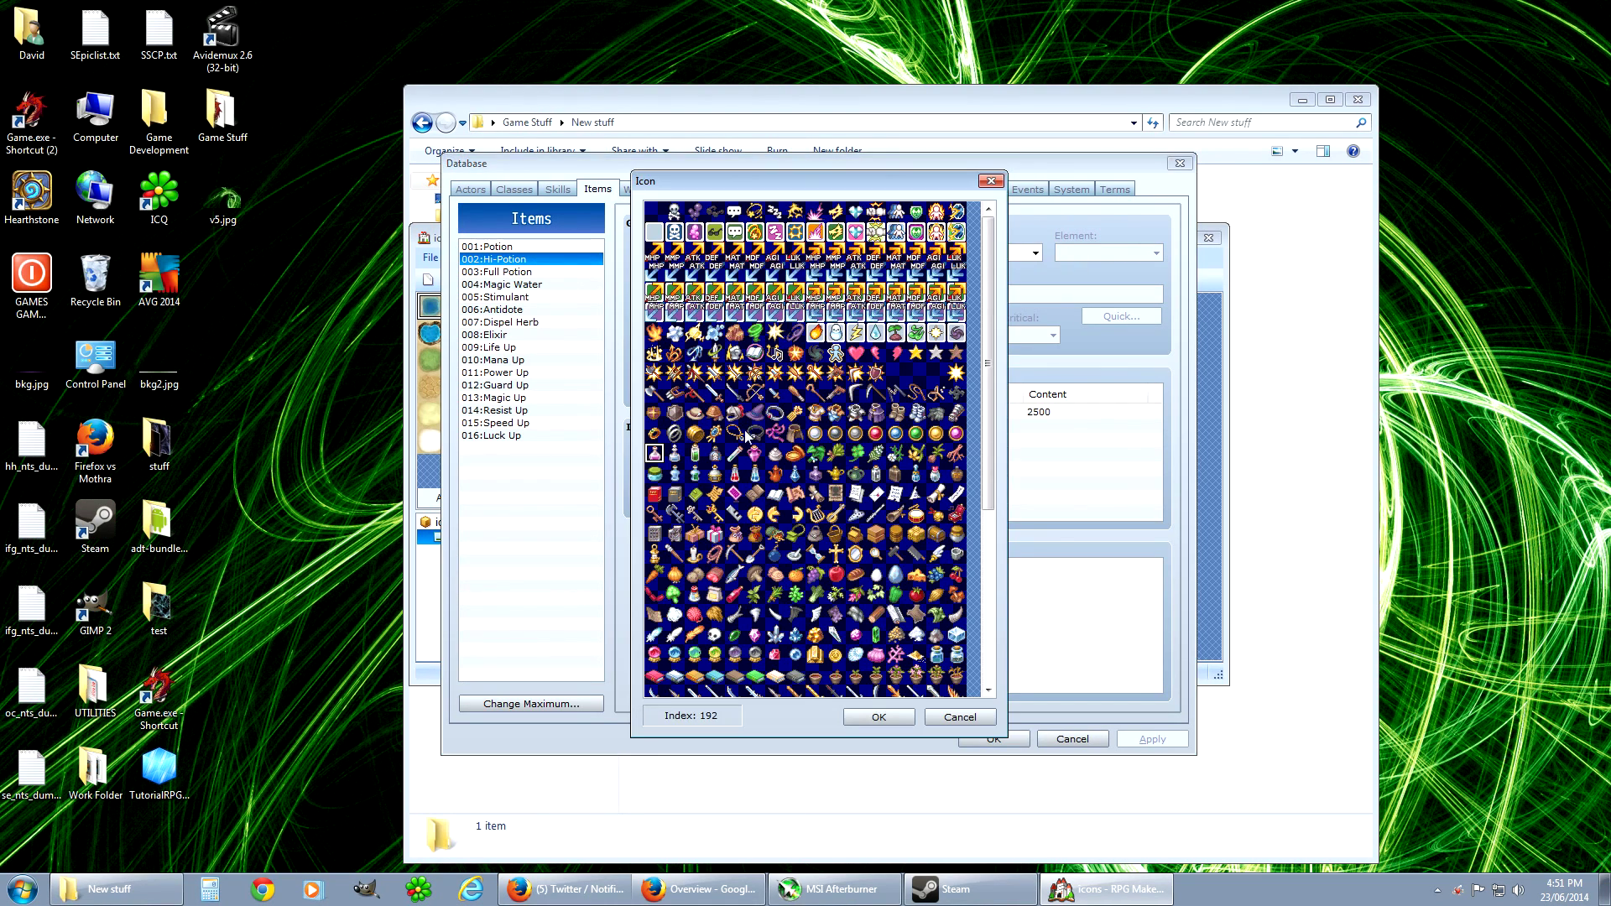
click(873, 716)
click(1074, 740)
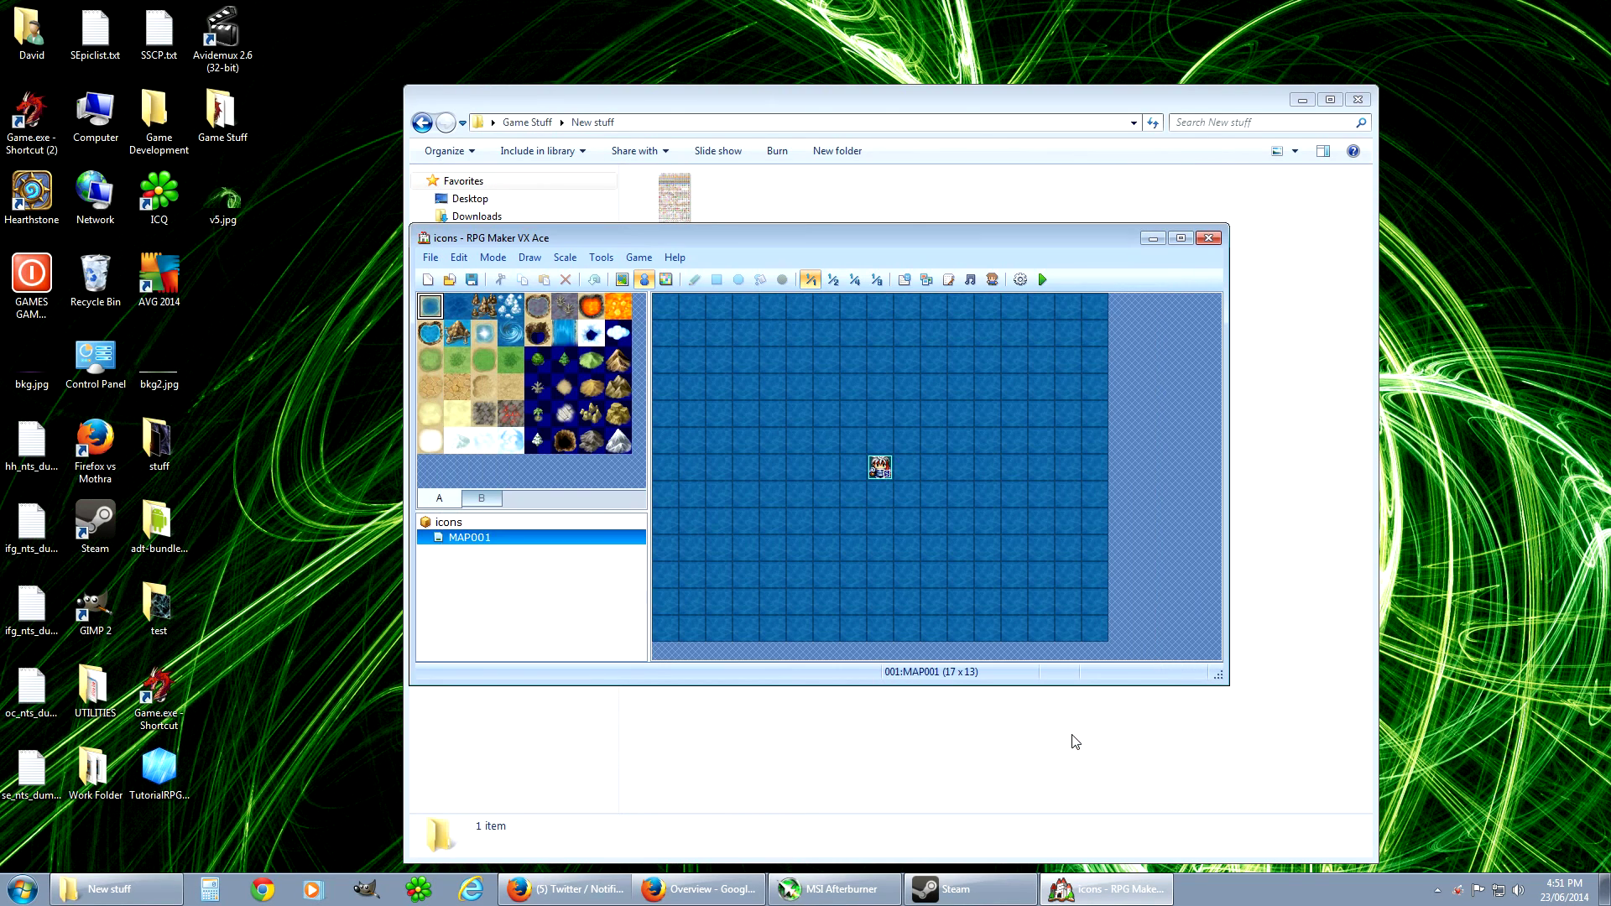
- Switch to the New stuff folder in Windows Explorer, copy IconSet.png, and return to the Game Stuff folder
click(821, 206)
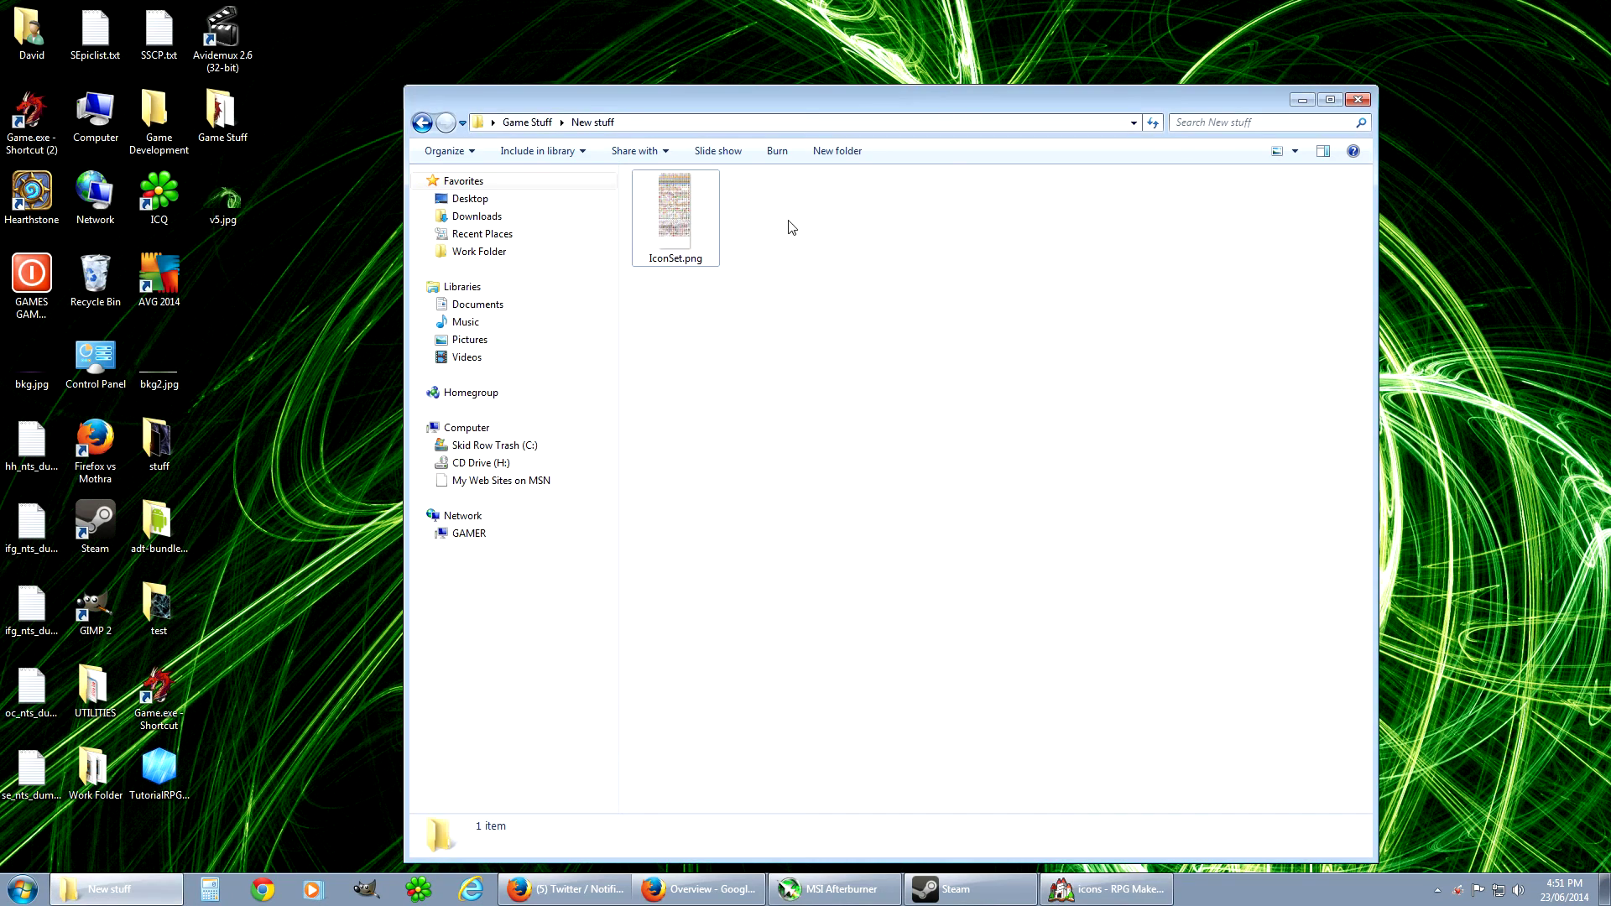
click(676, 227)
right_click(676, 236)
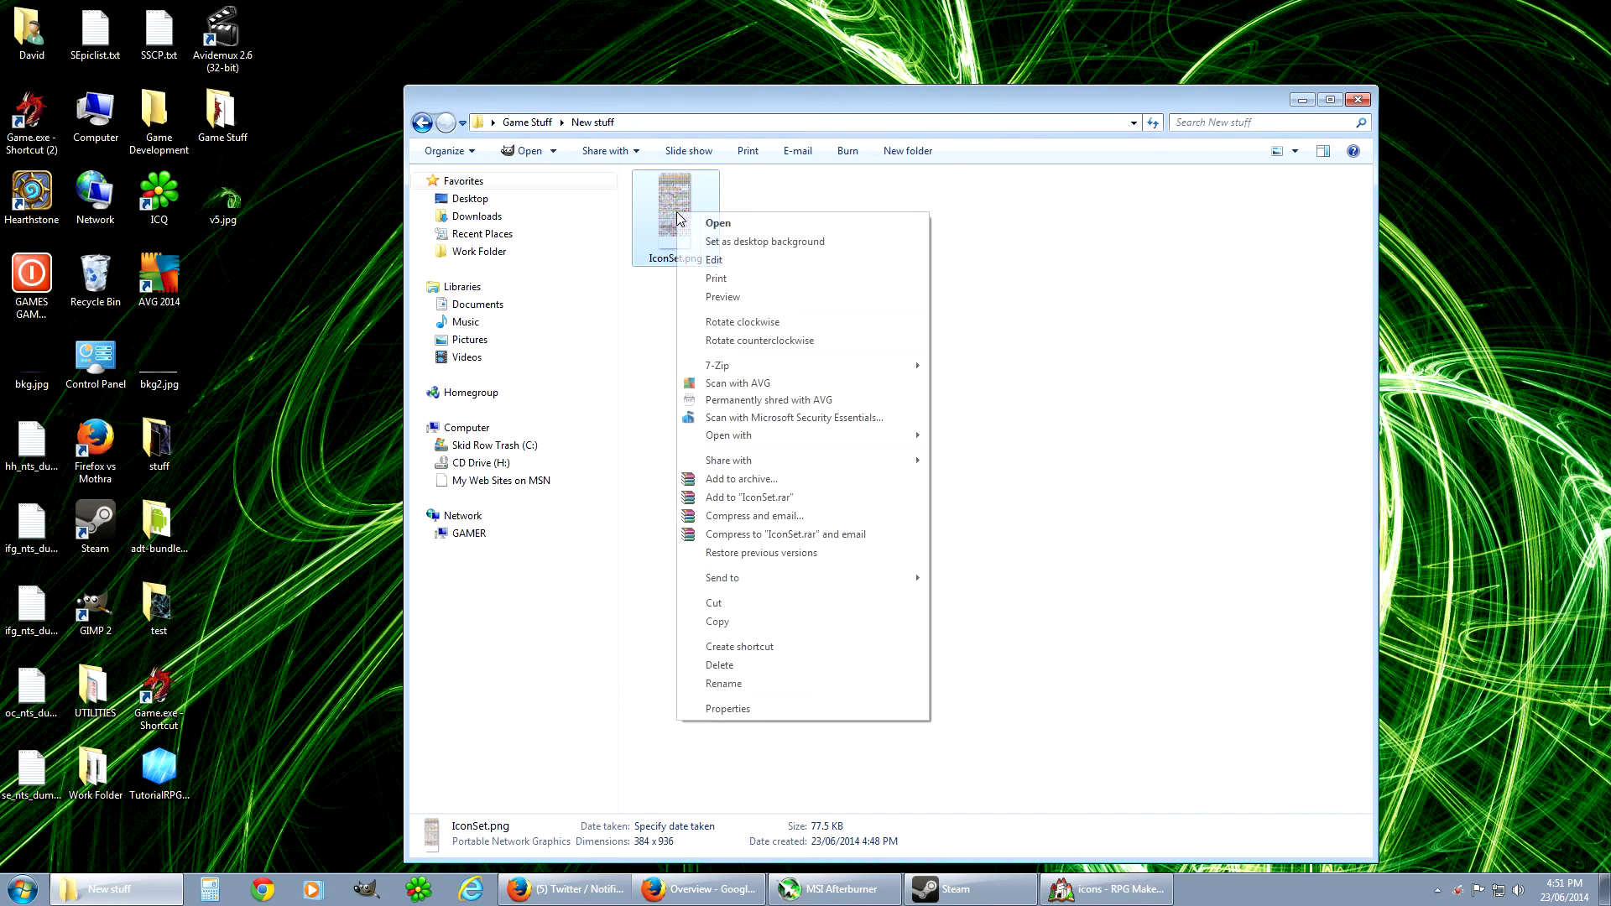
click(719, 622)
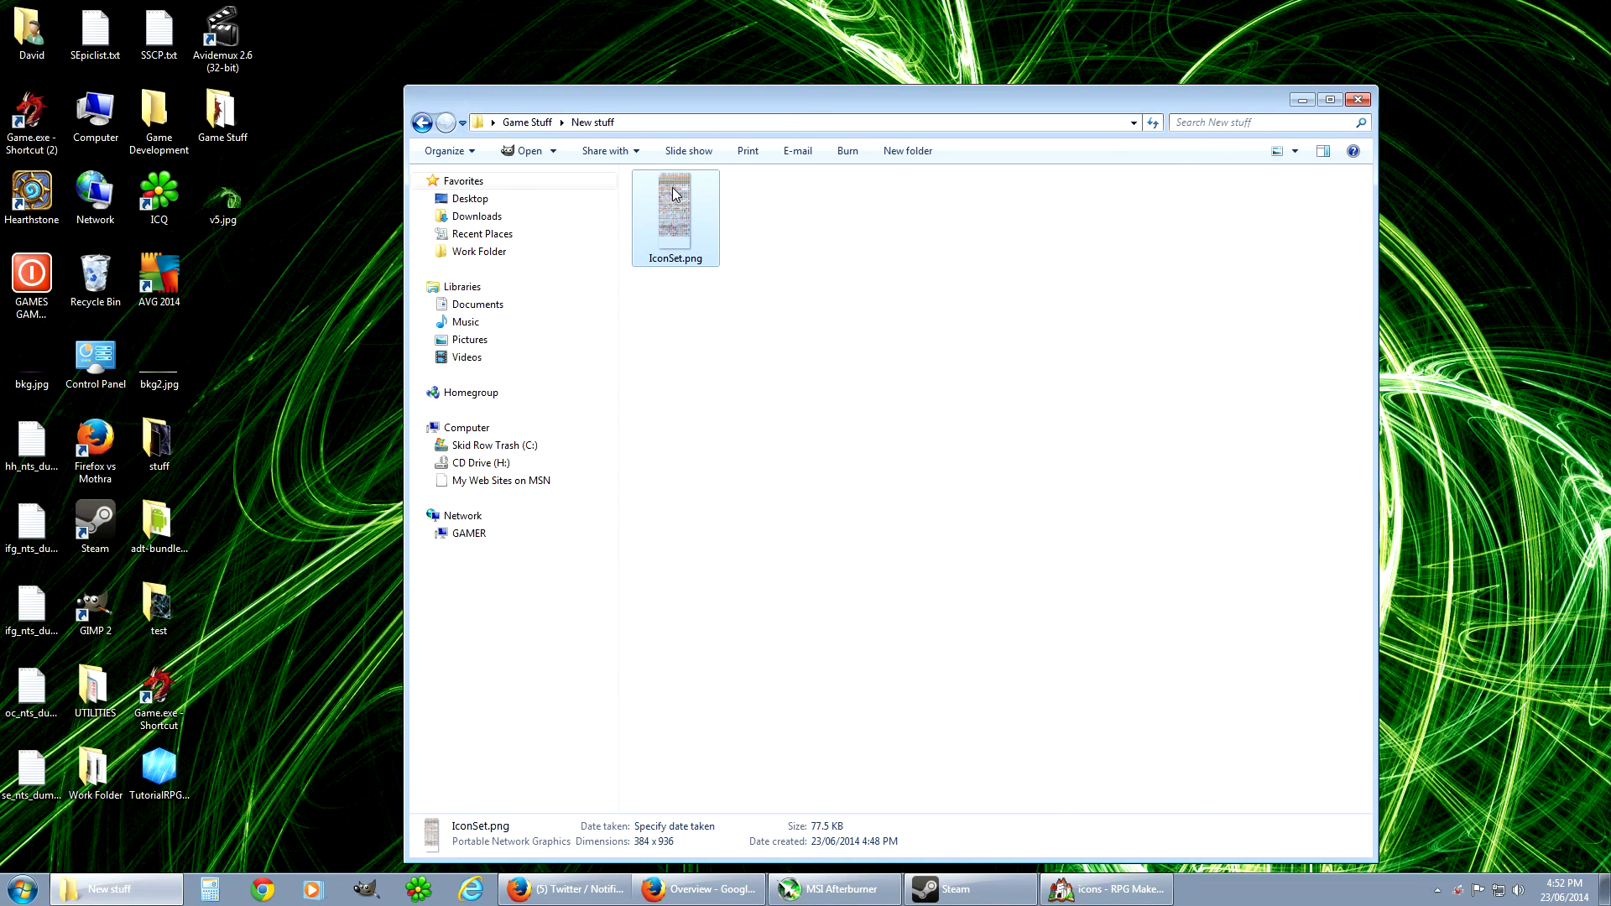
click(423, 124)
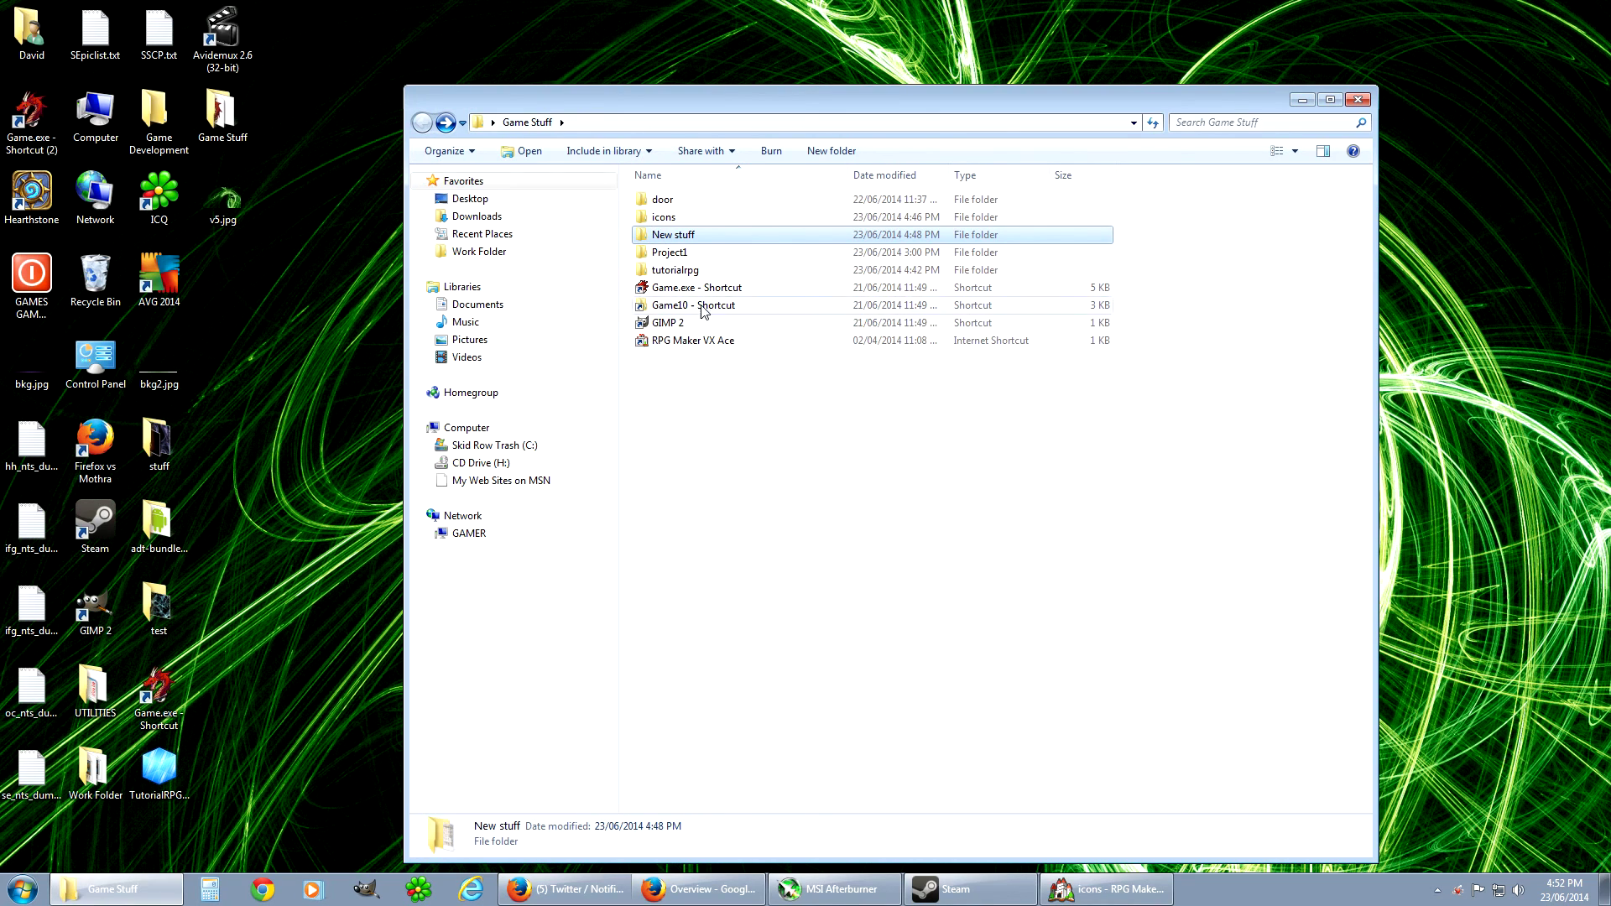
double_click(697, 253)
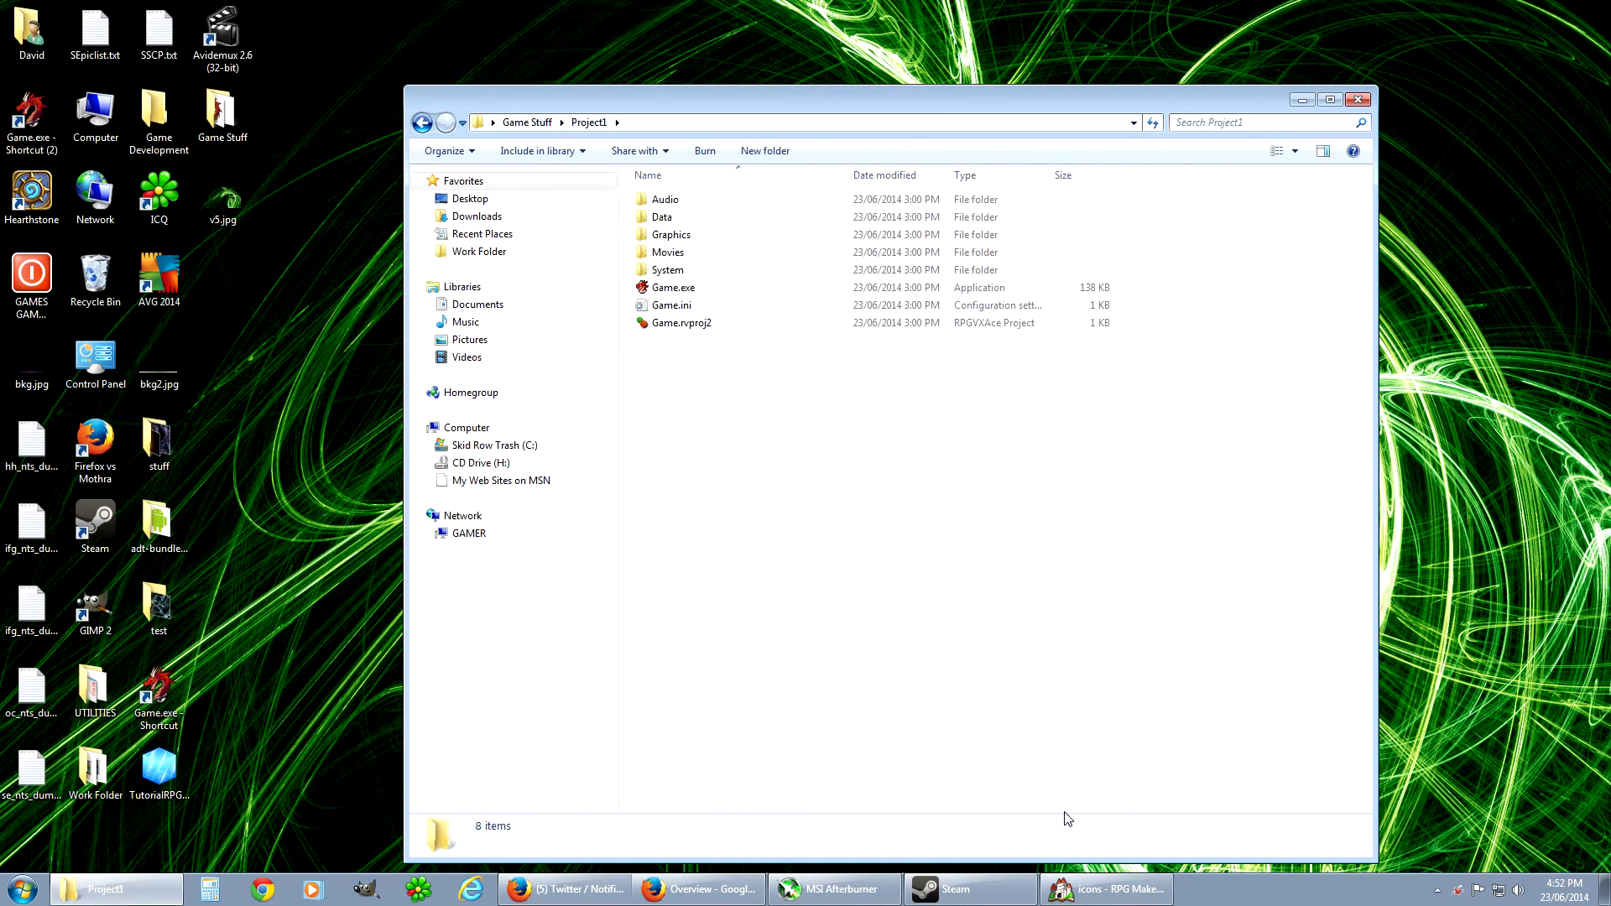
click(1101, 886)
click(1106, 889)
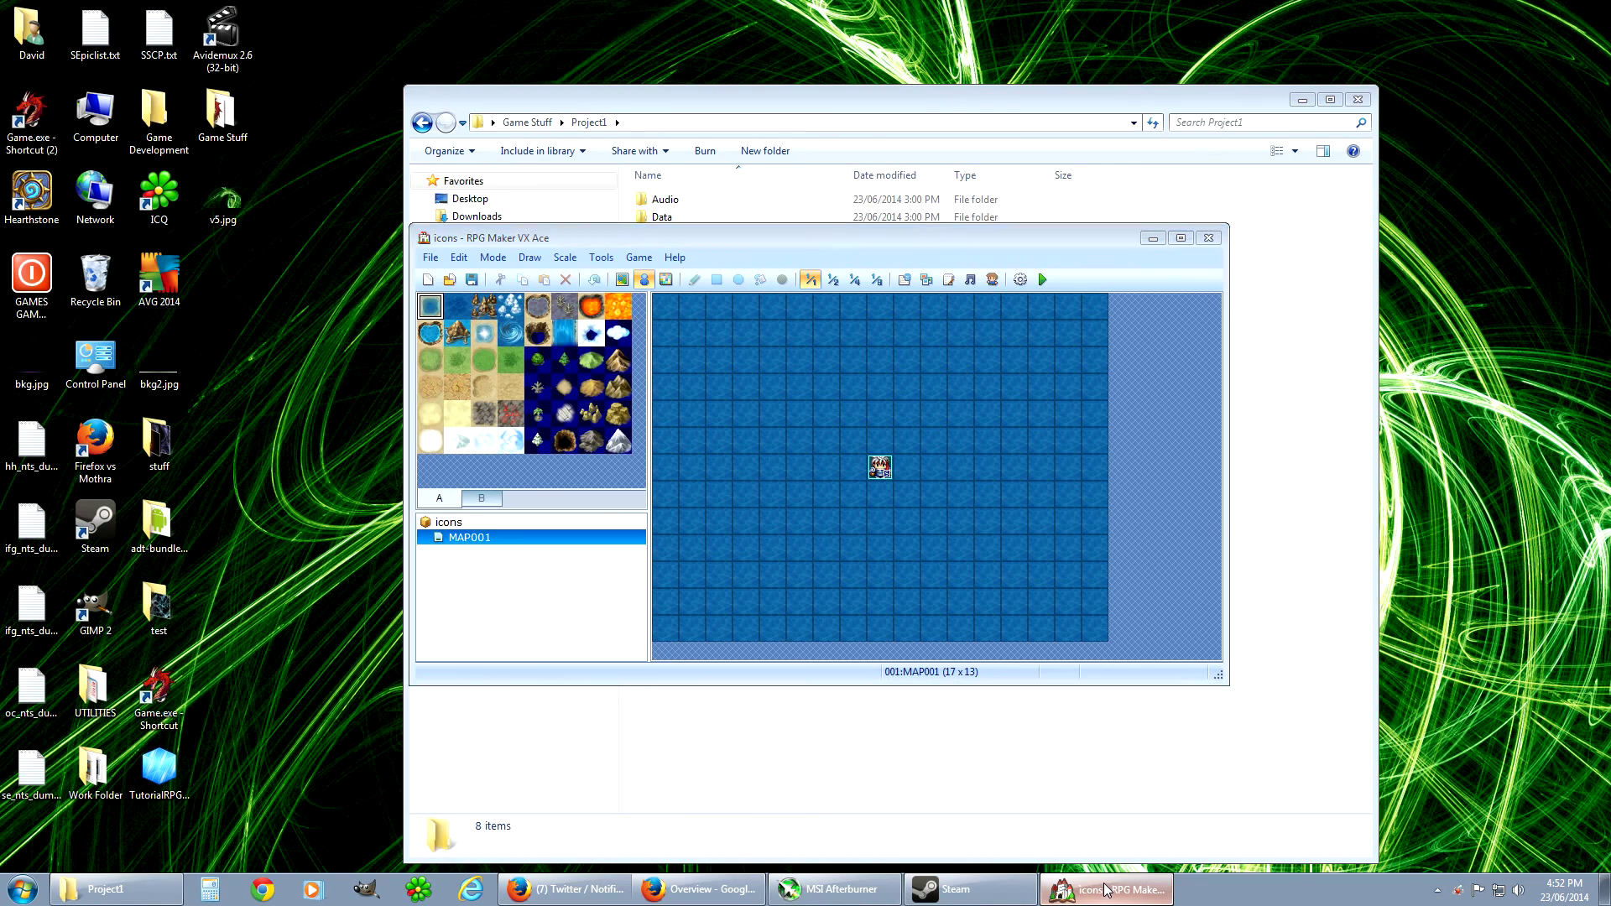
click(422, 124)
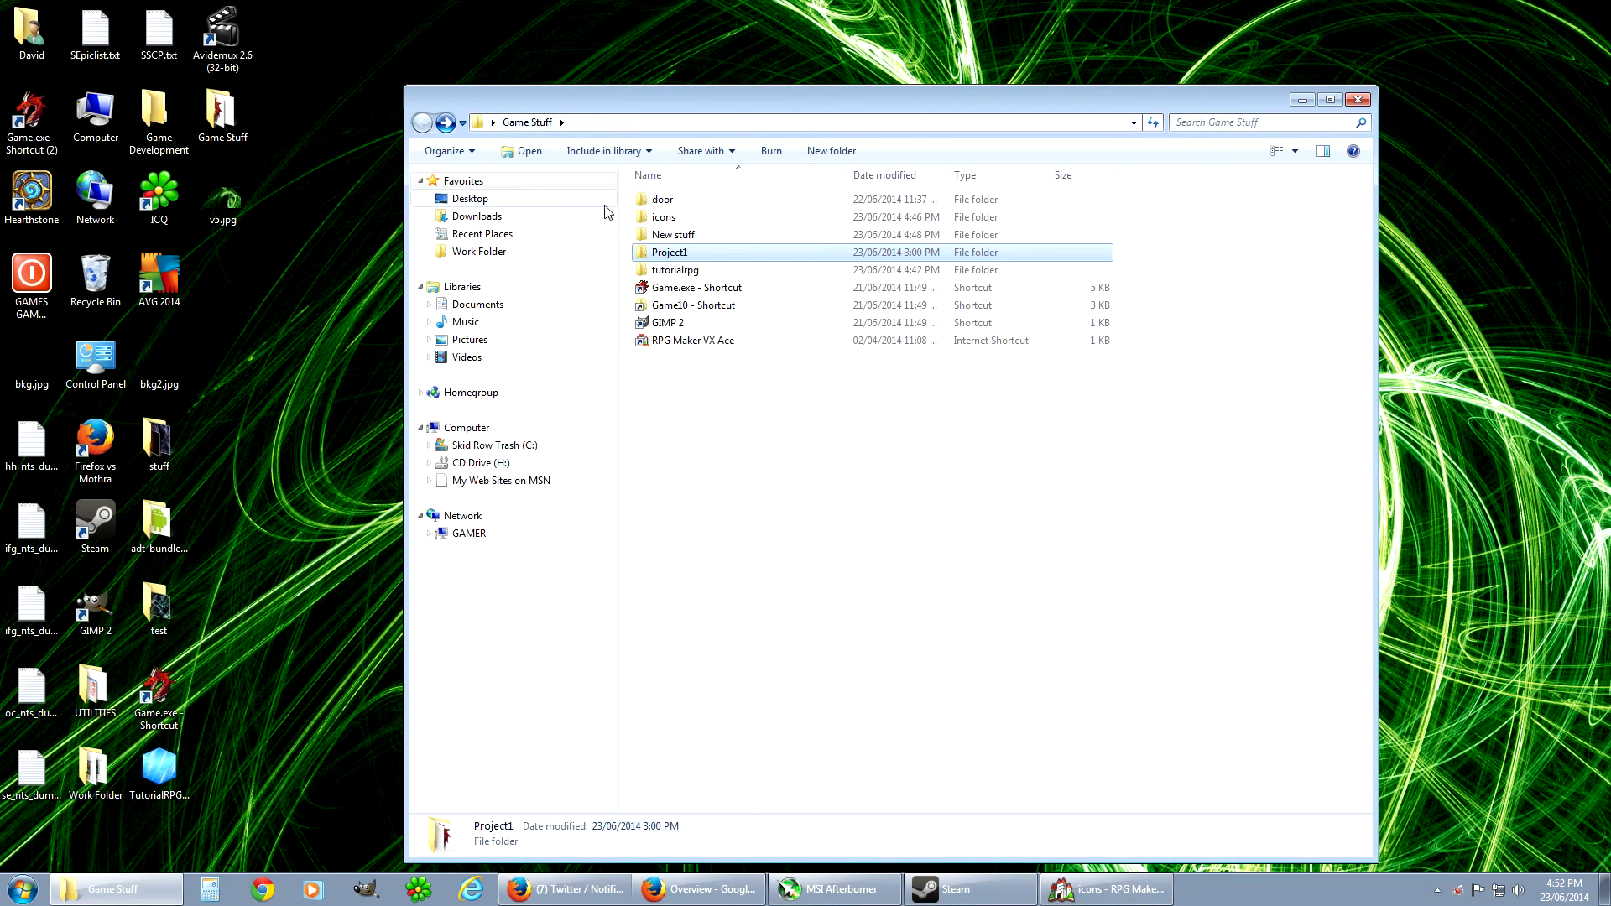
- Paste the copied IconSet.png into the icons project's Graphics\System folder
double_click(659, 217)
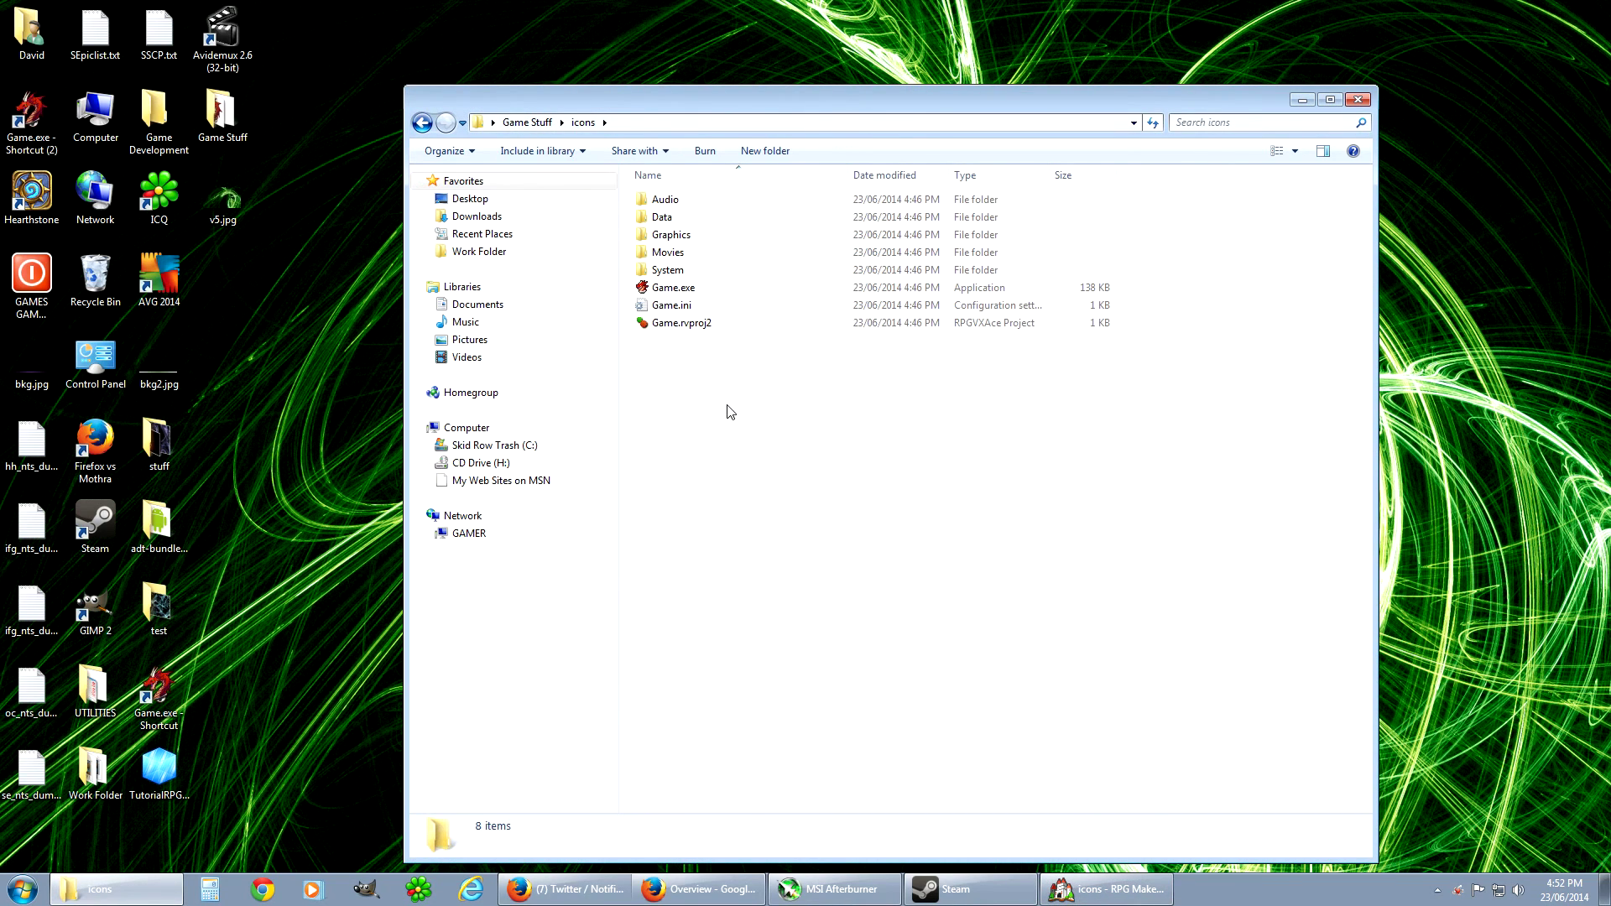
double_click(687, 243)
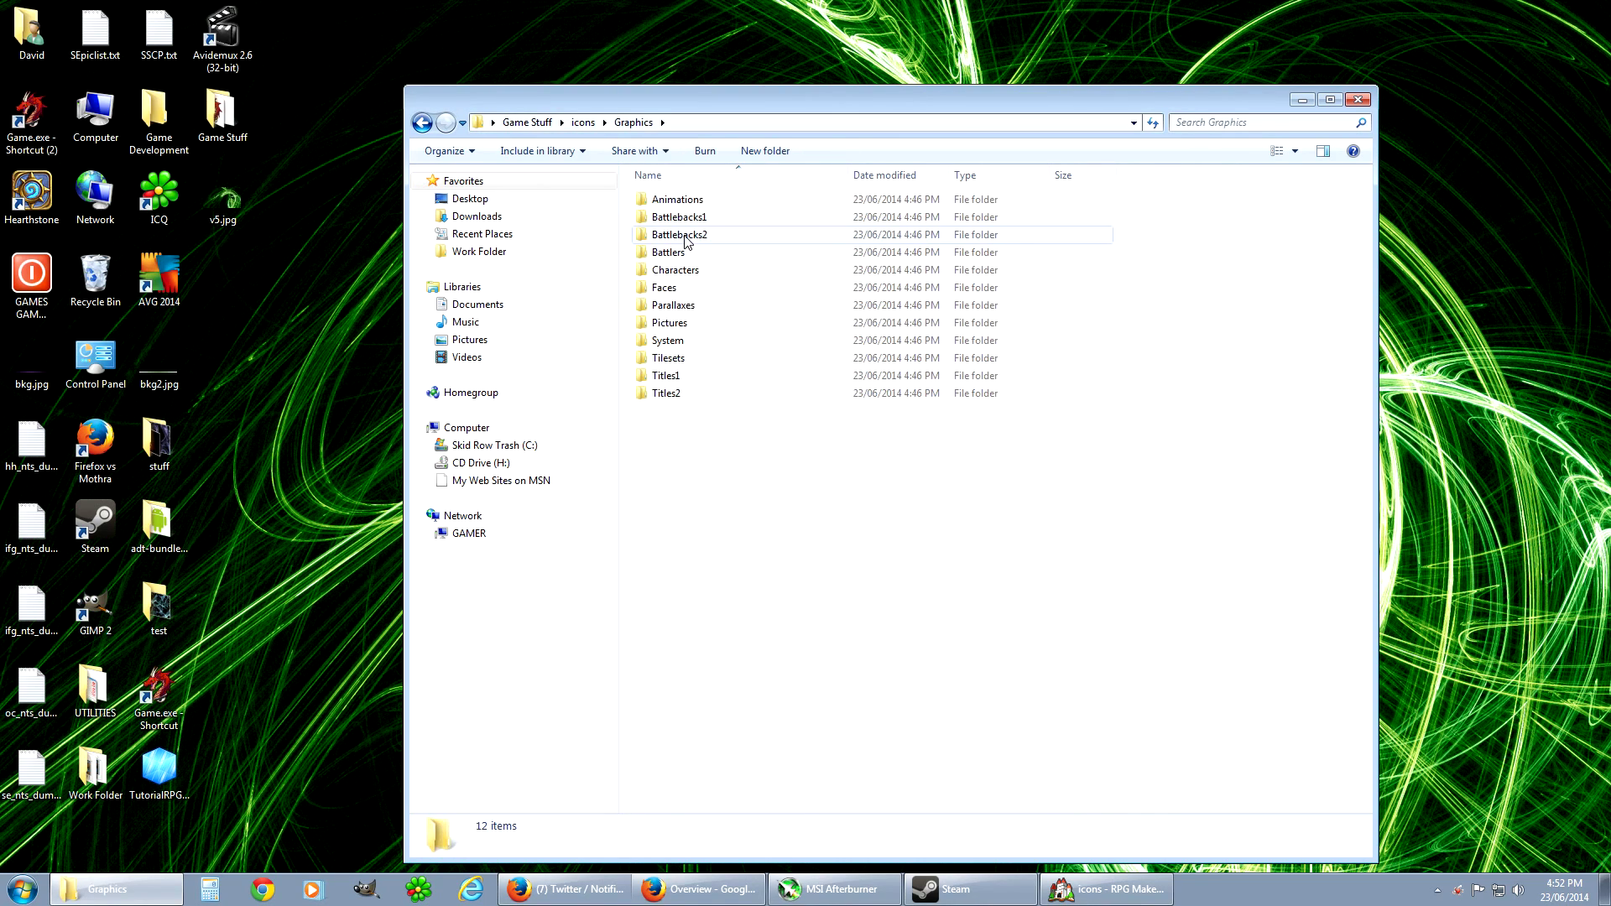
double_click(682, 343)
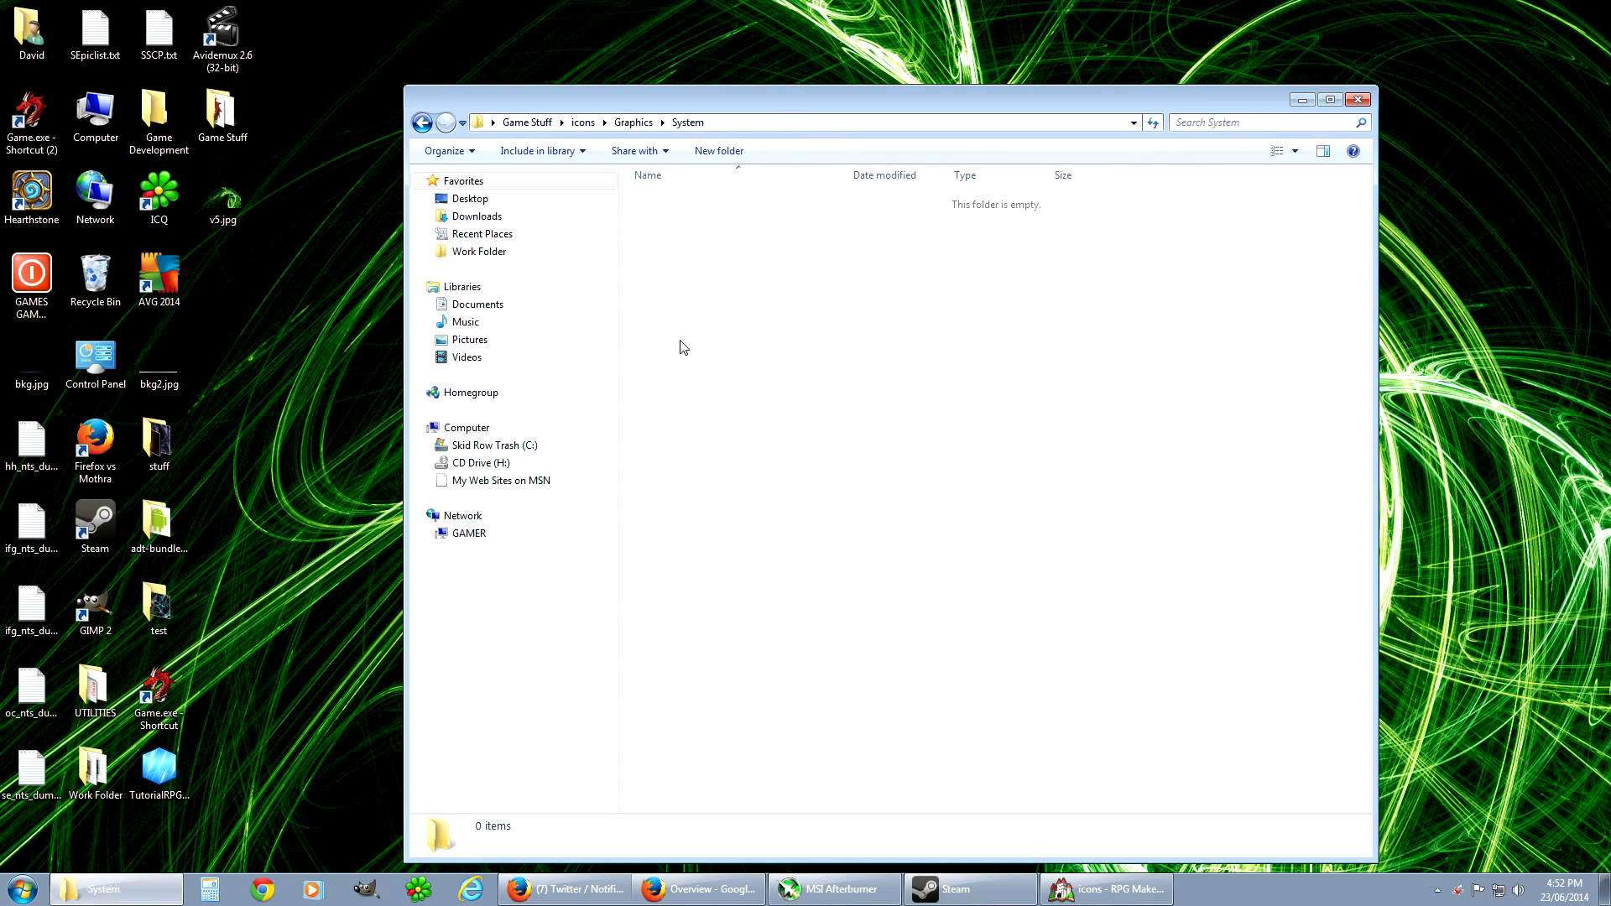
right_click(758, 304)
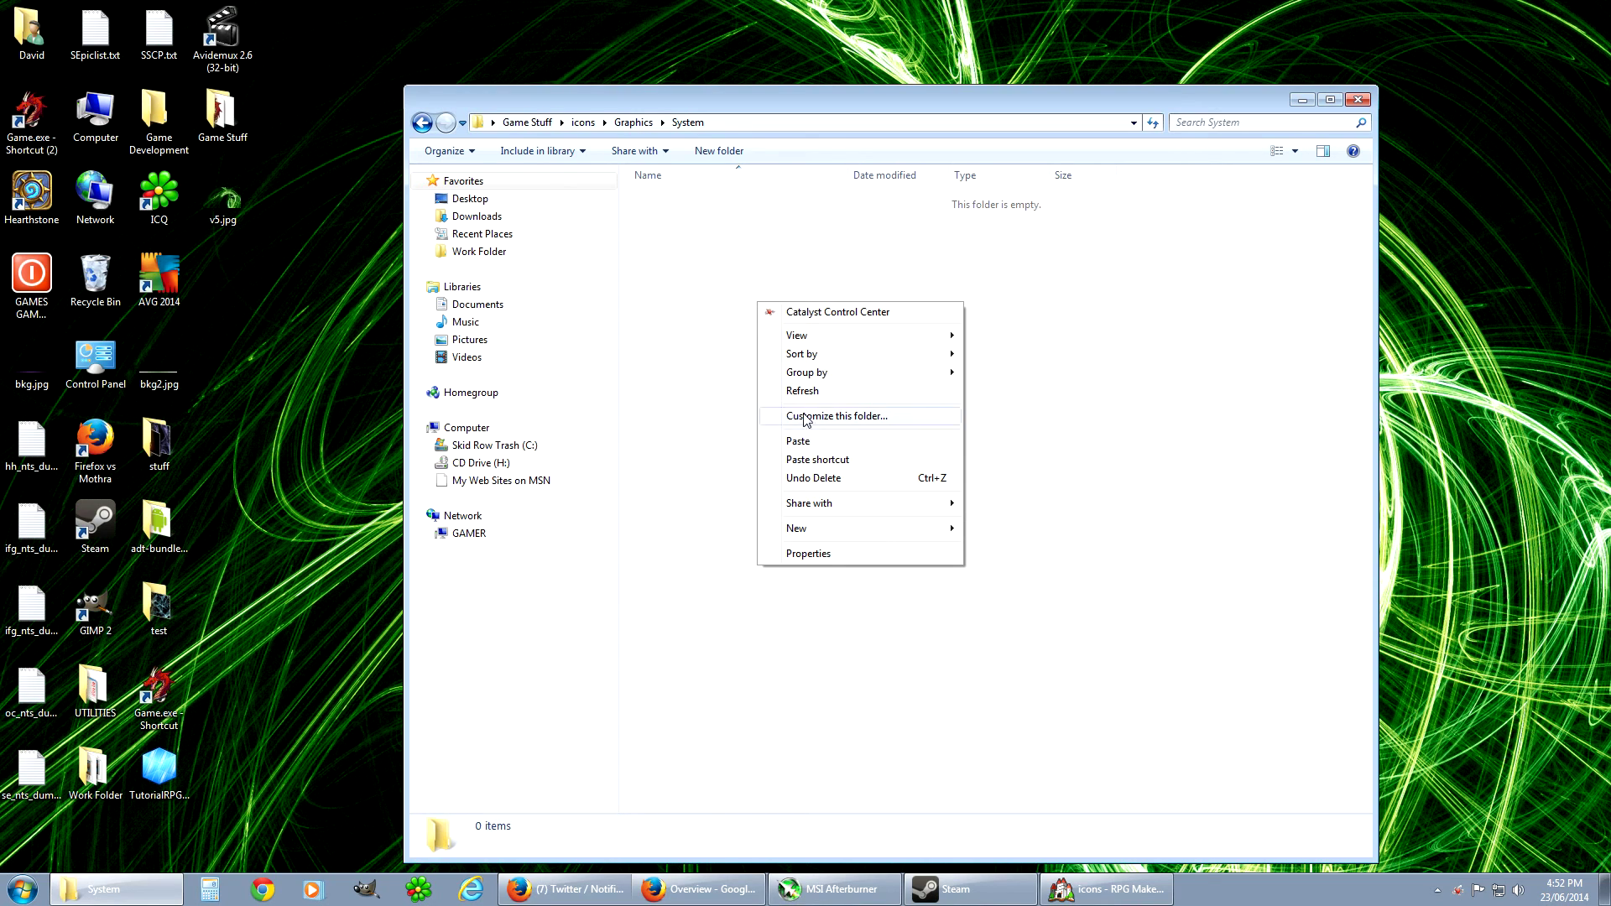
click(821, 444)
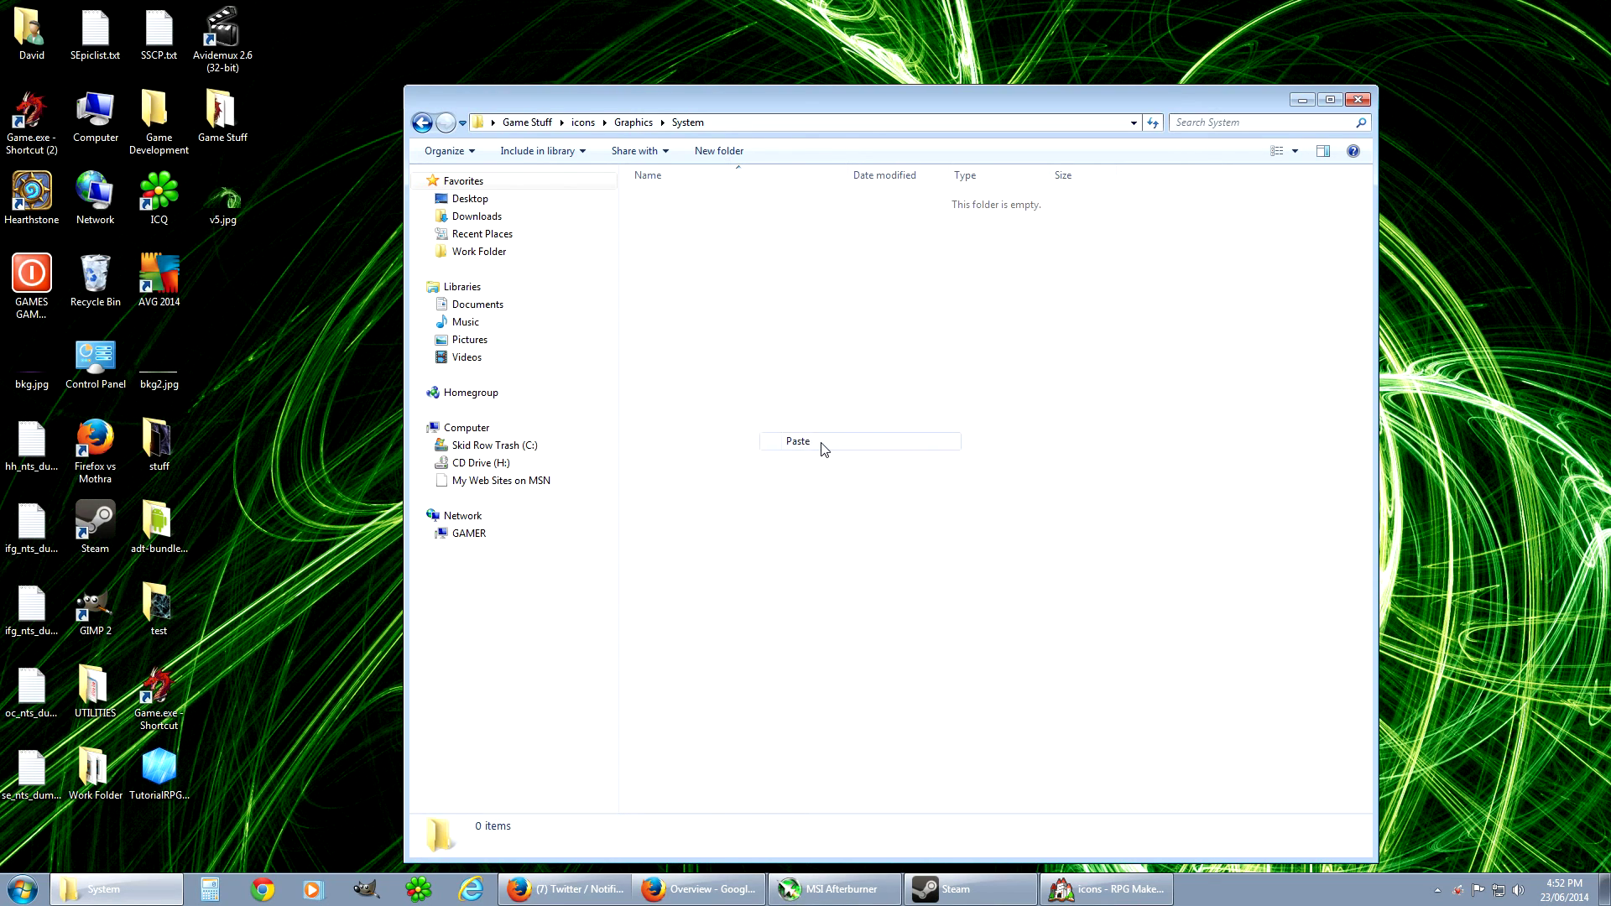
- Change the System folder's view from a detailed list to large icon thumbnails
click(803, 367)
right_click(803, 368)
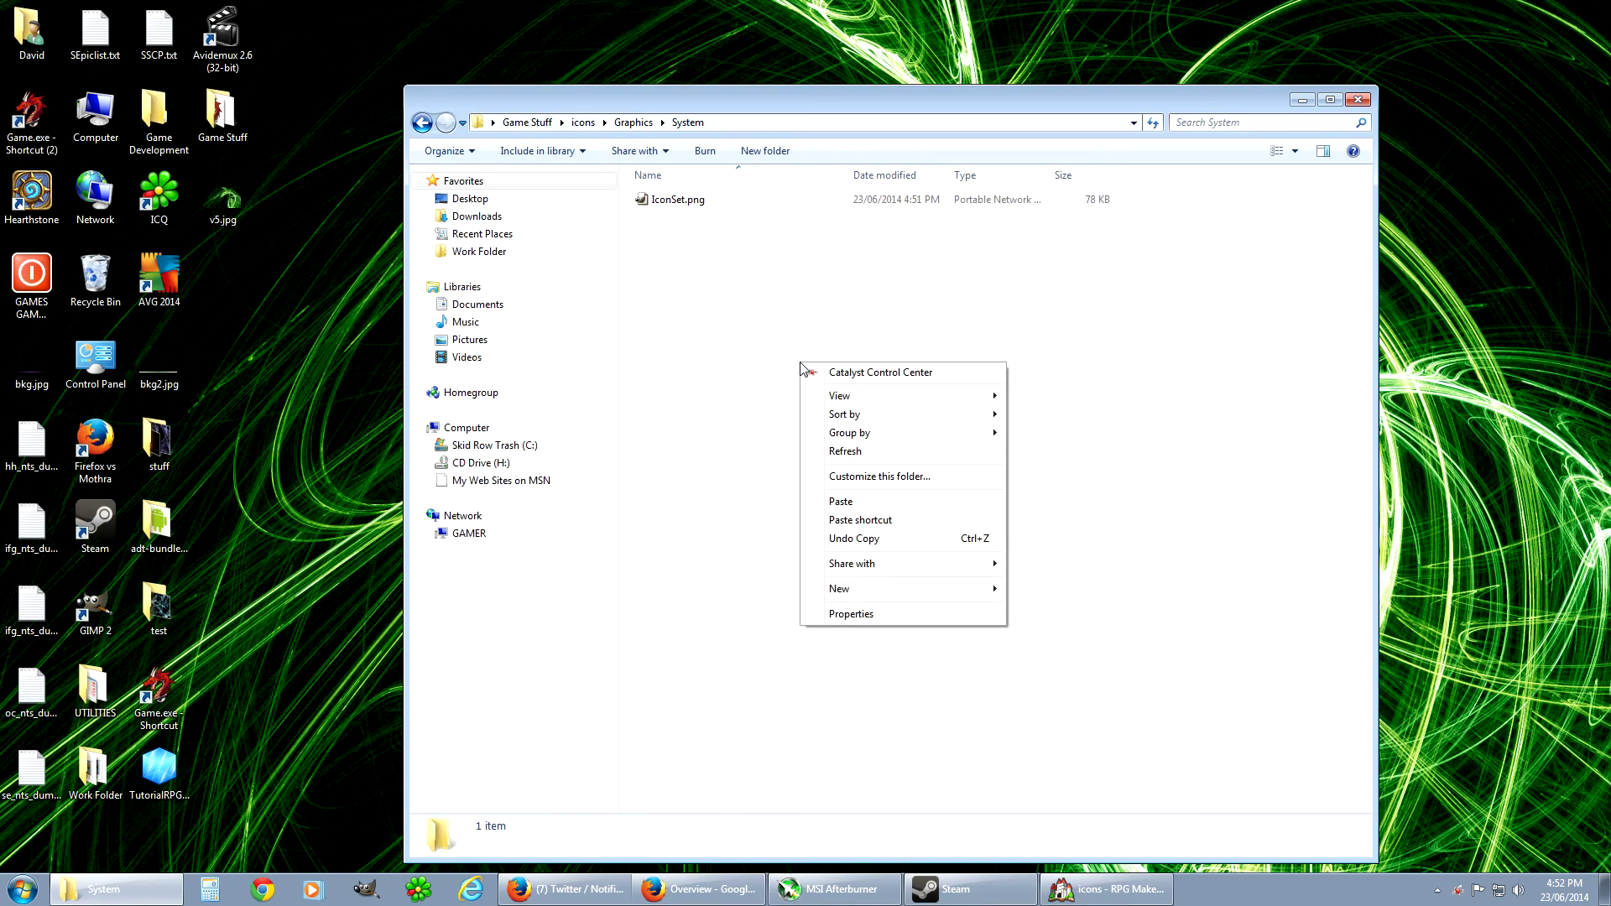
mouse_move(923, 395)
click(1054, 414)
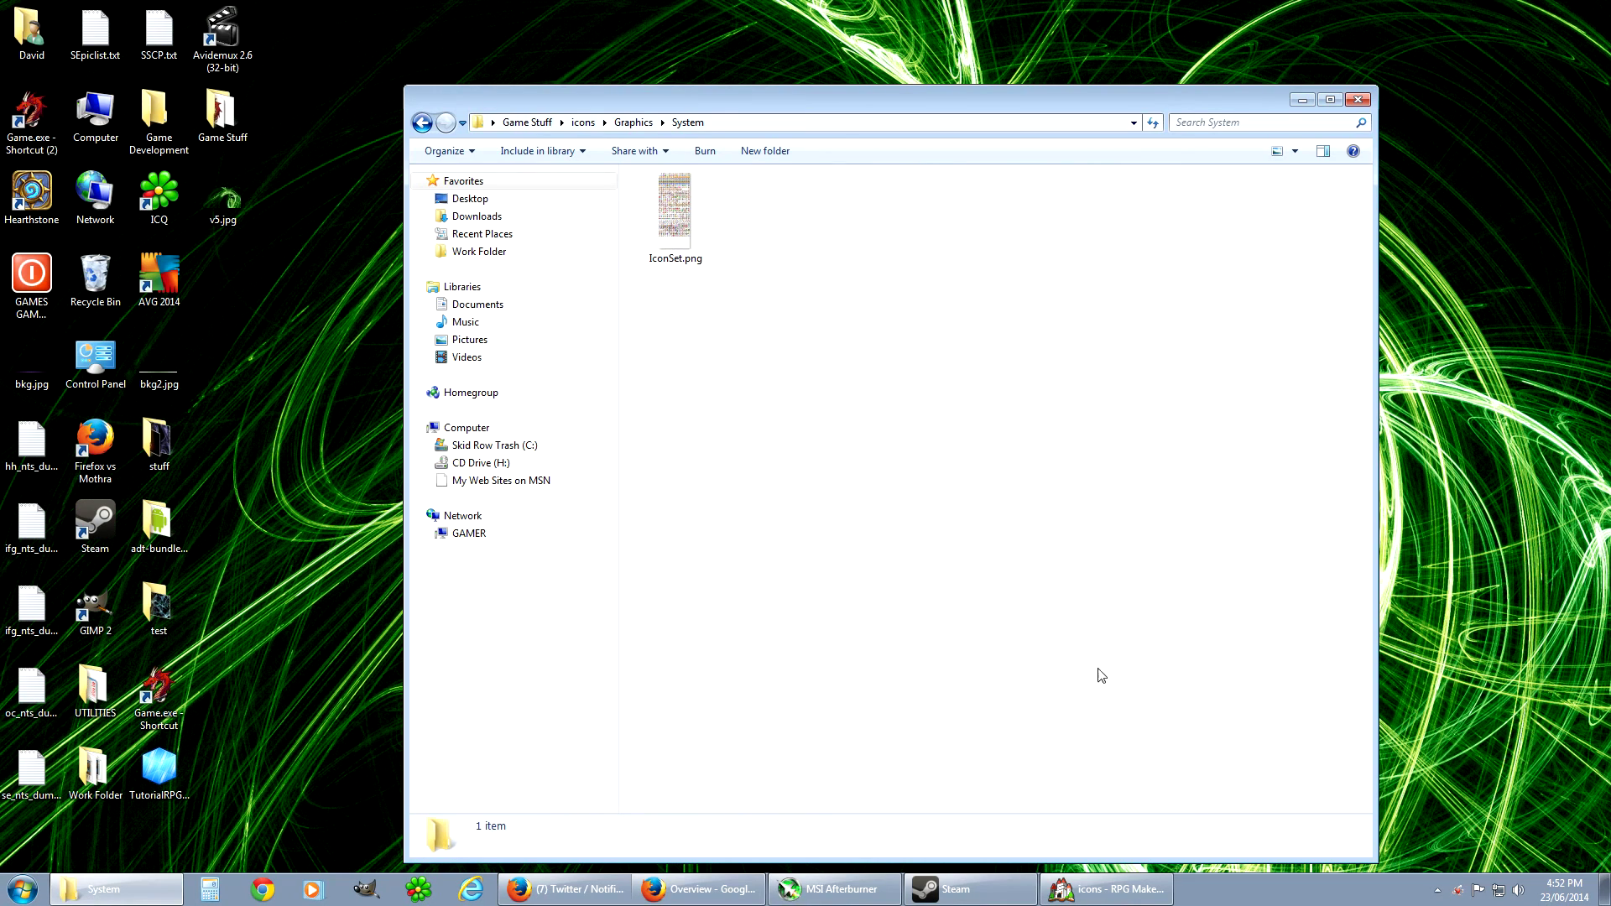
- In RPG Maker VX Ace, assign the edited red circle icon, index 192, to the Hi-Potion item and accept the Database
click(1112, 888)
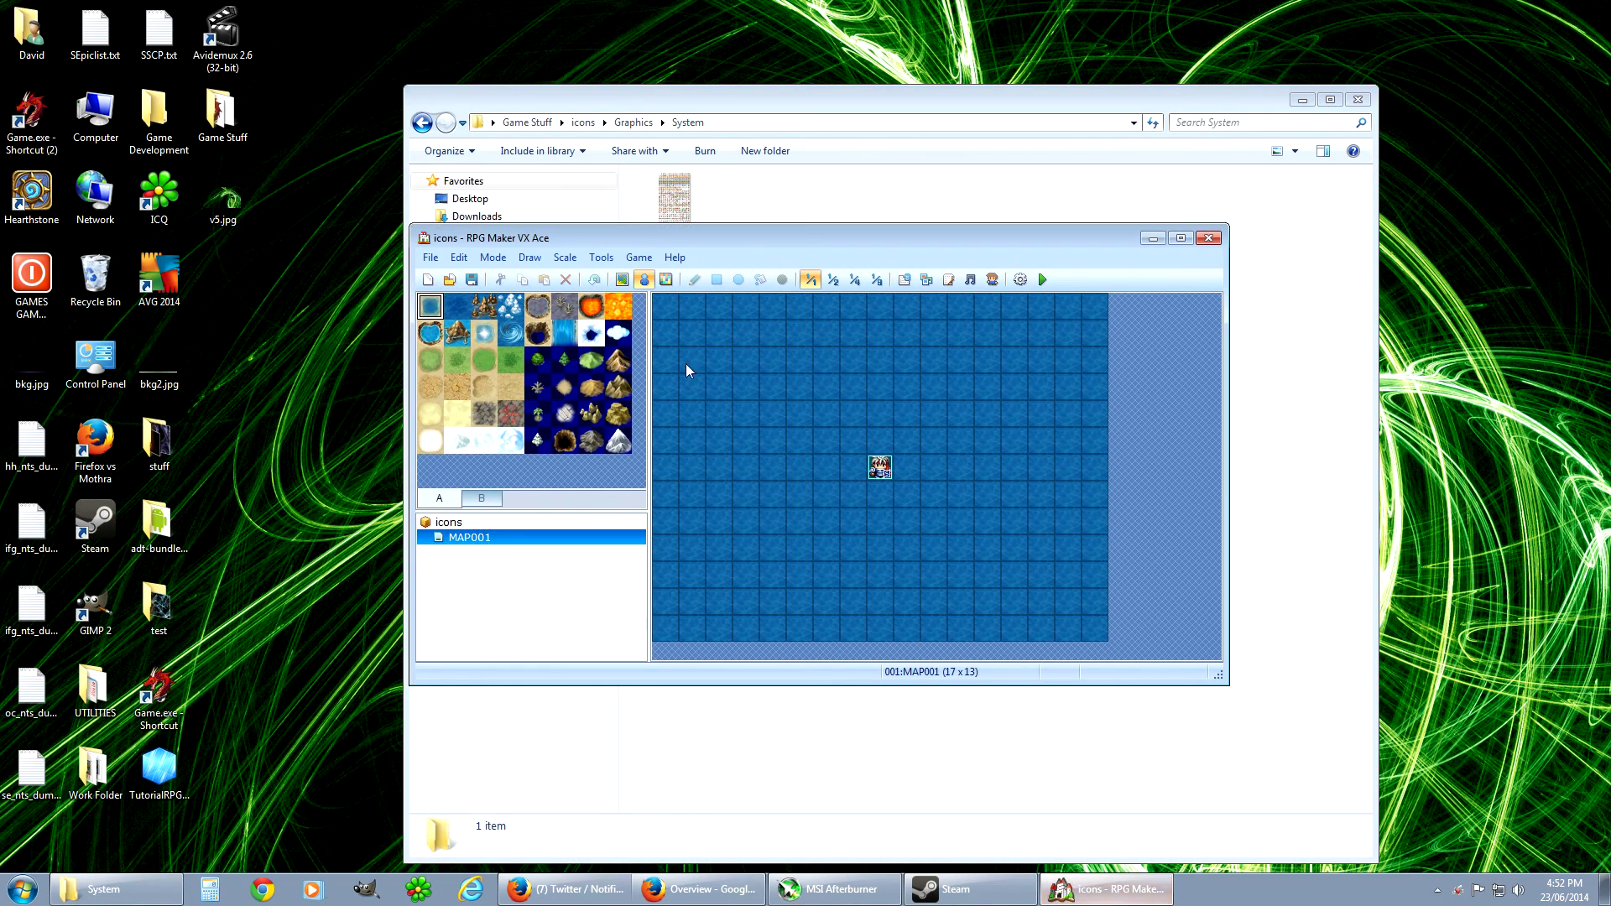
click(612, 267)
click(635, 280)
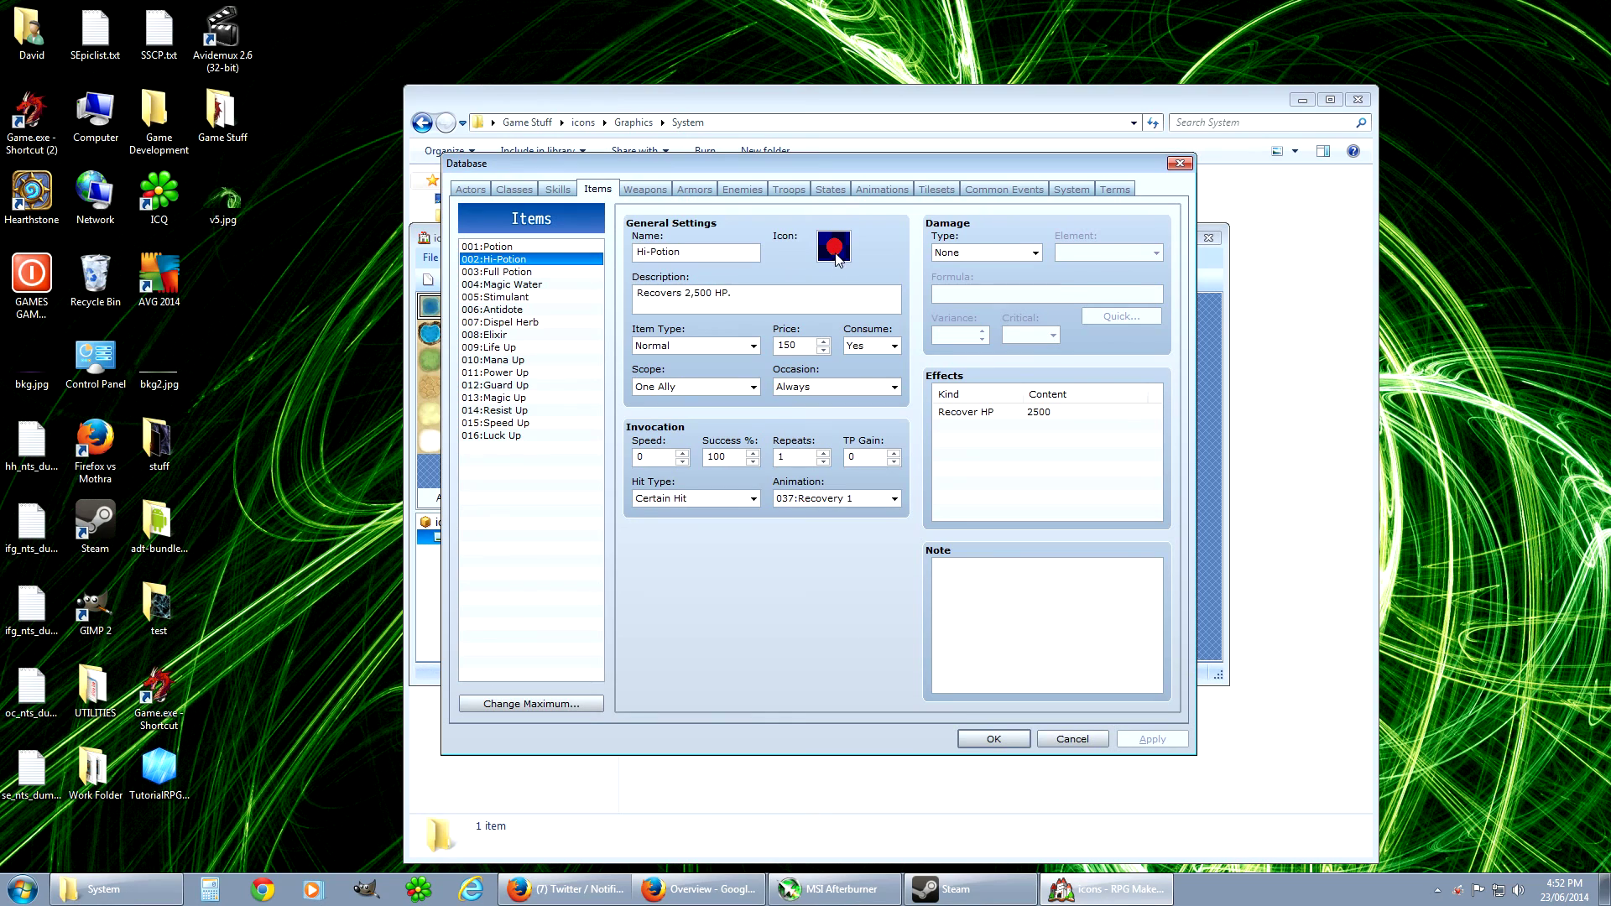
double_click(835, 252)
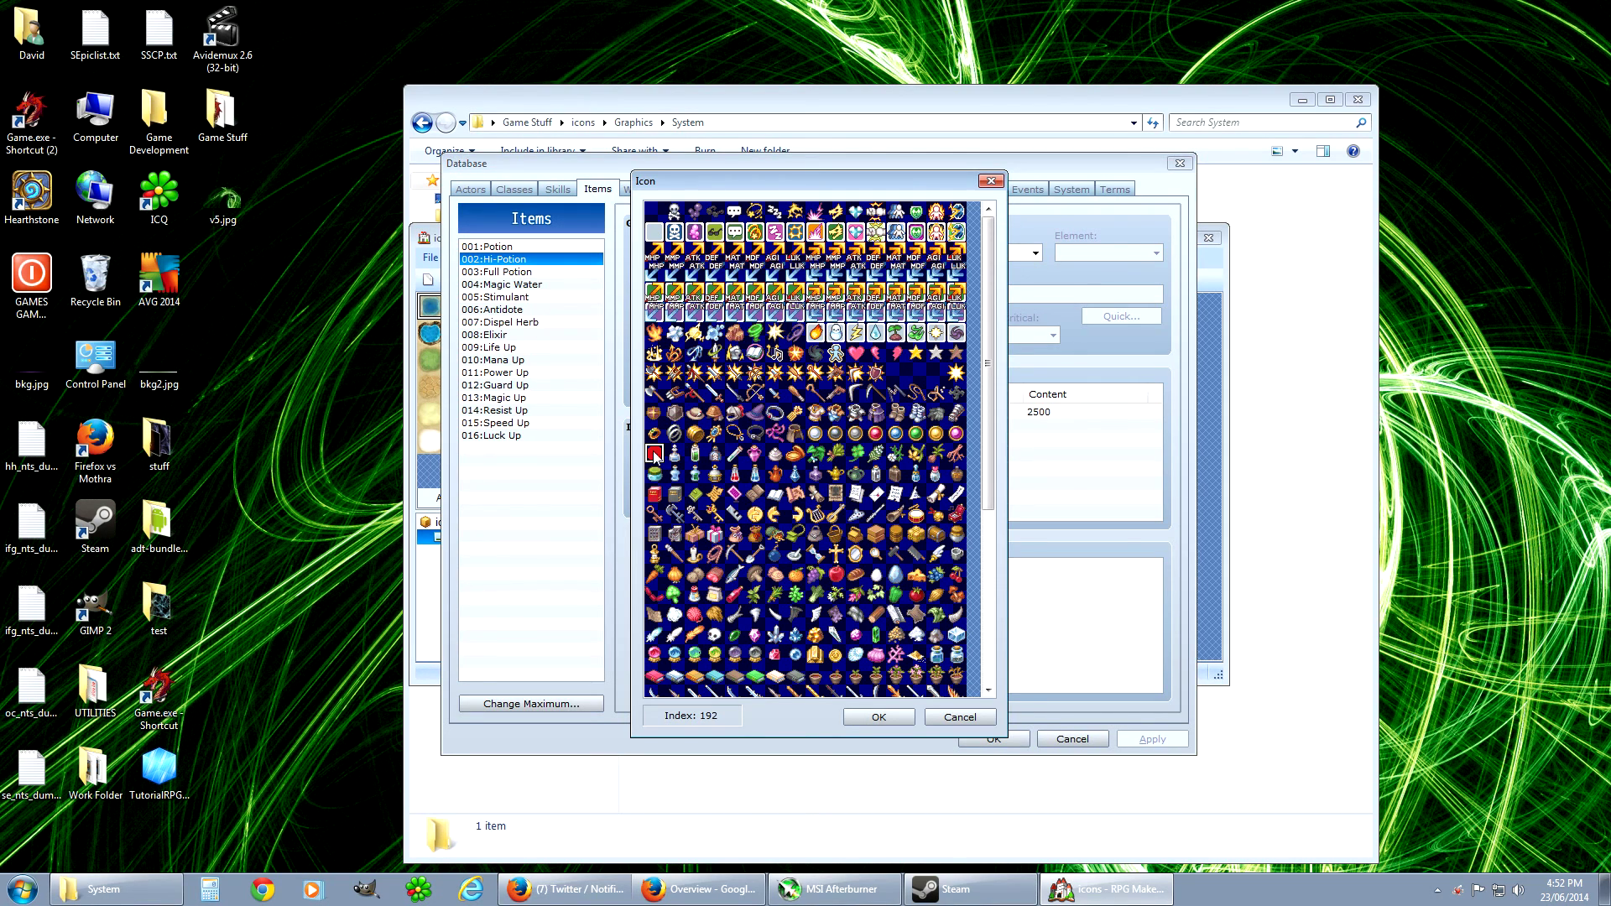
click(876, 716)
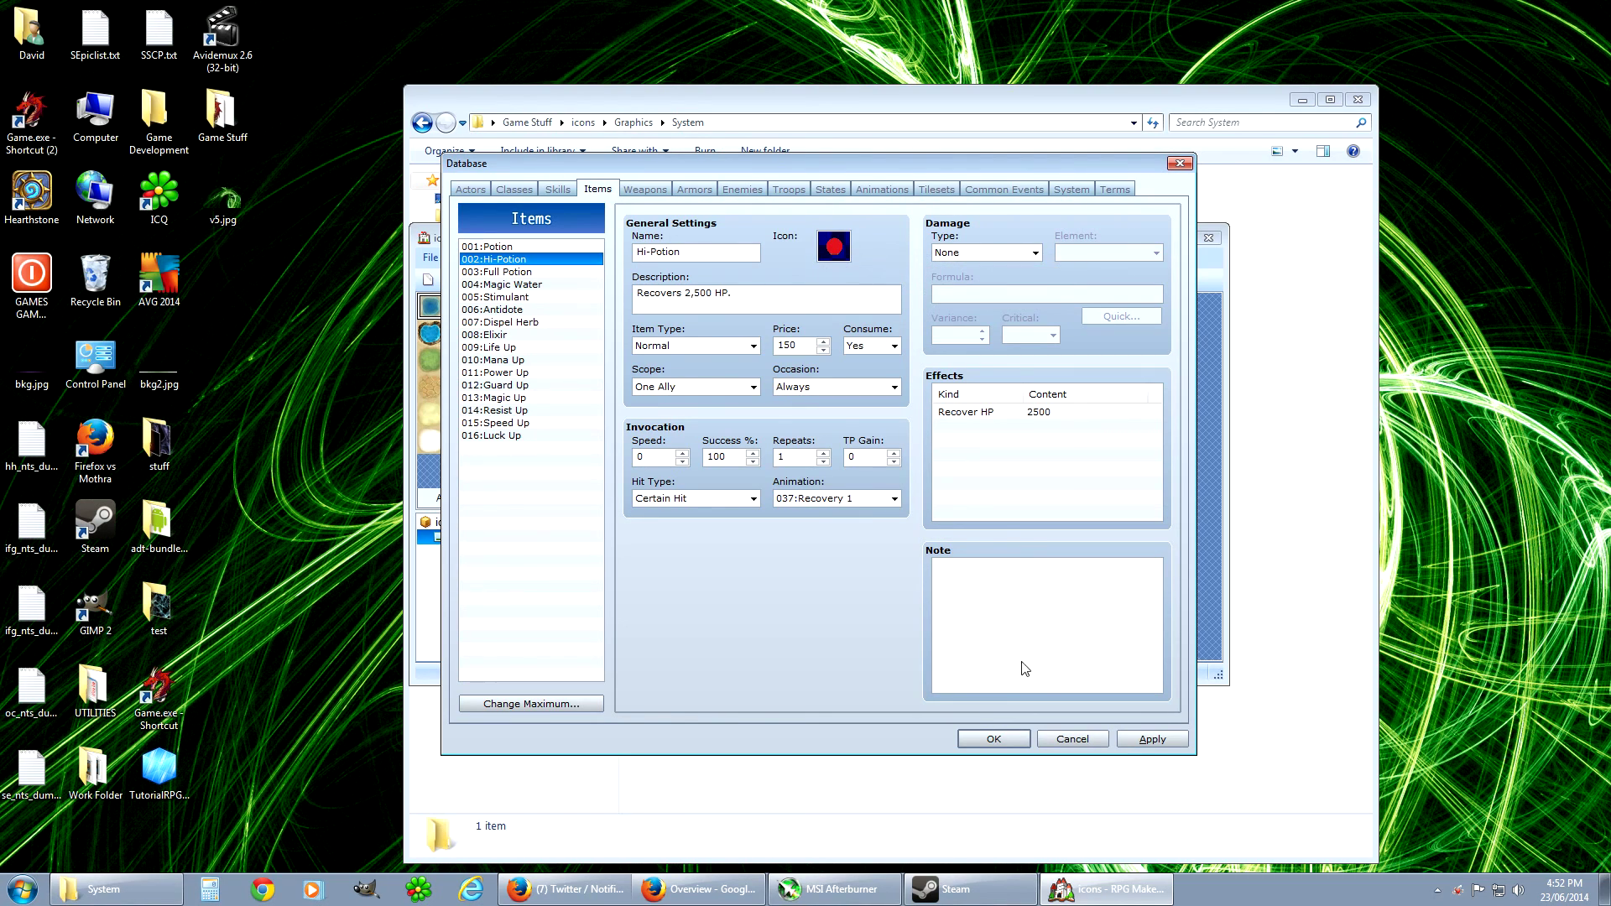
click(999, 742)
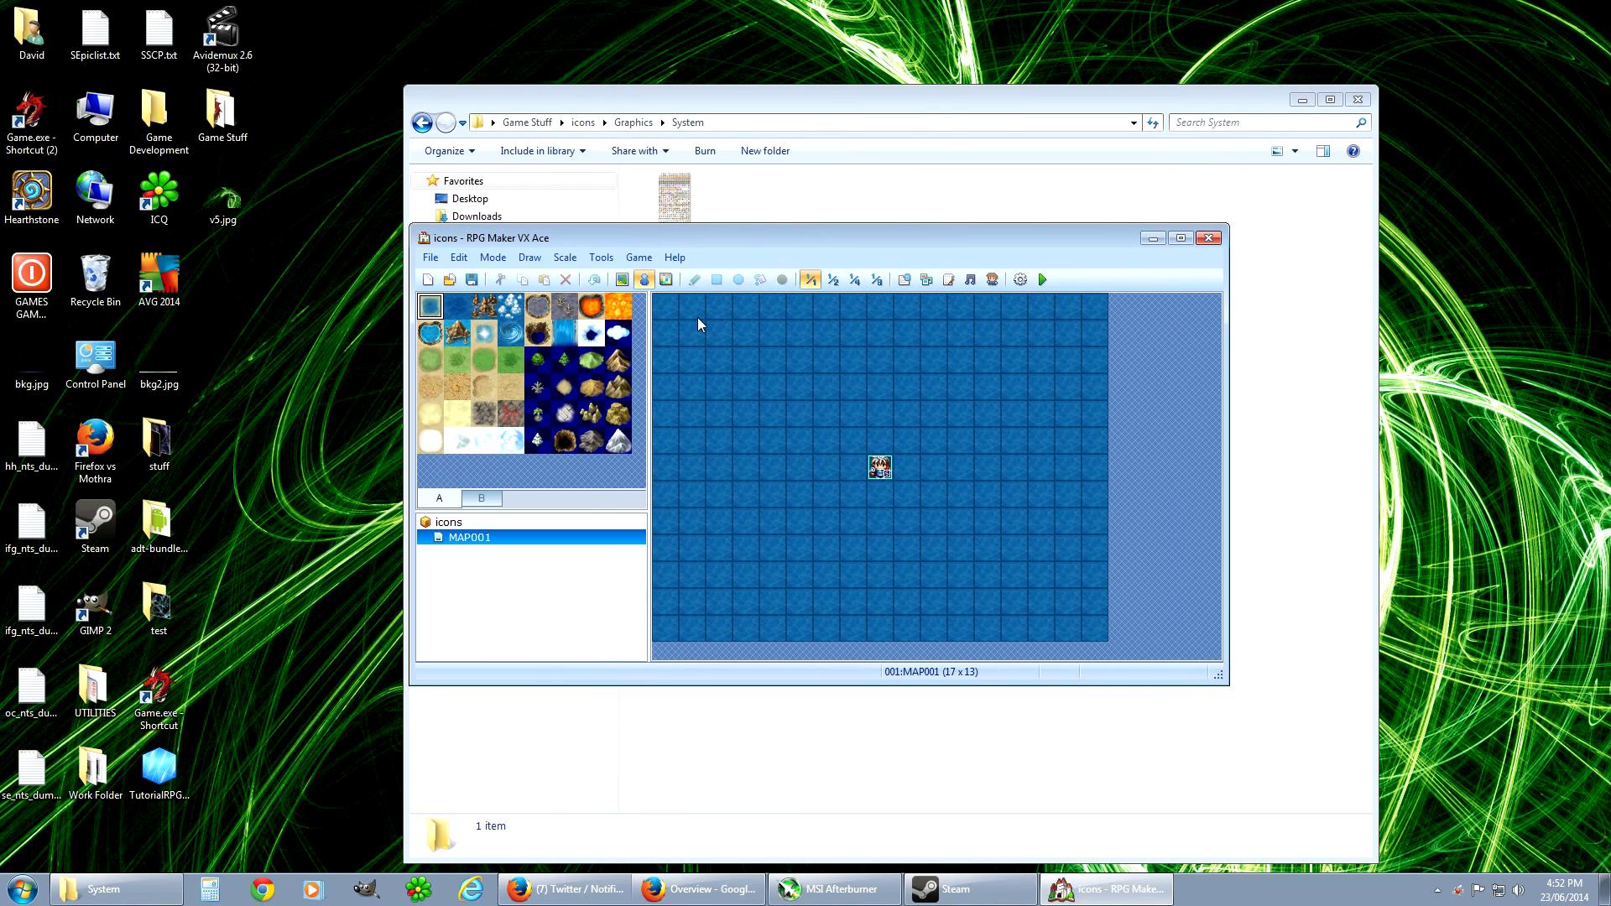
- Check the Full Potion item's icon in the Database without changing it and quit RPG Maker VX Ace
click(600, 258)
click(623, 280)
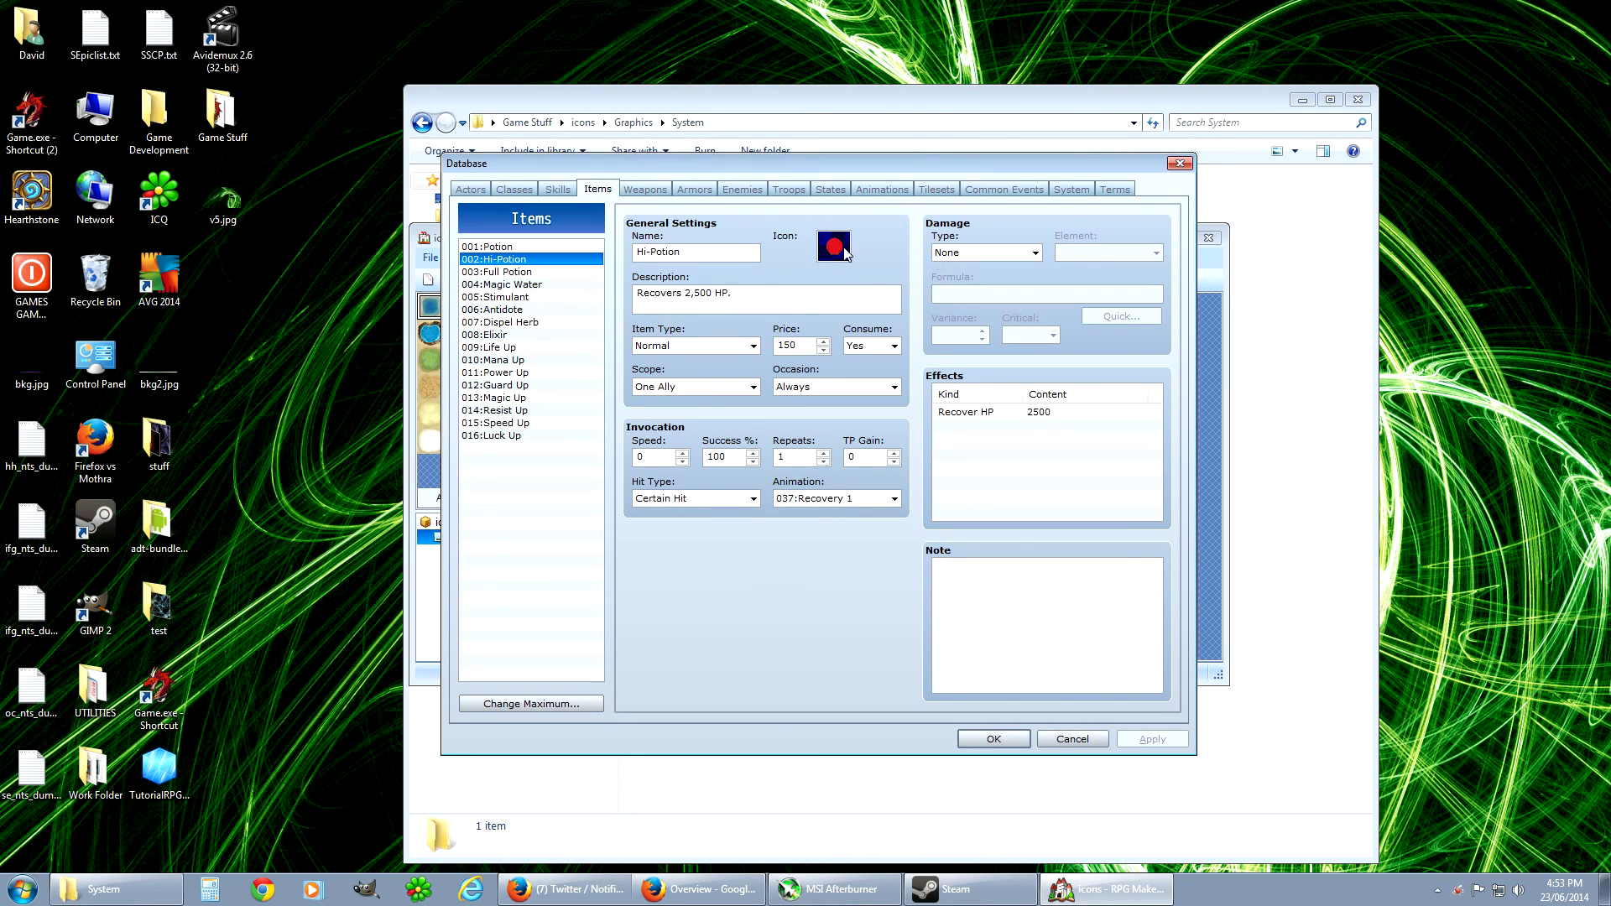
drag(520, 372, 522, 273)
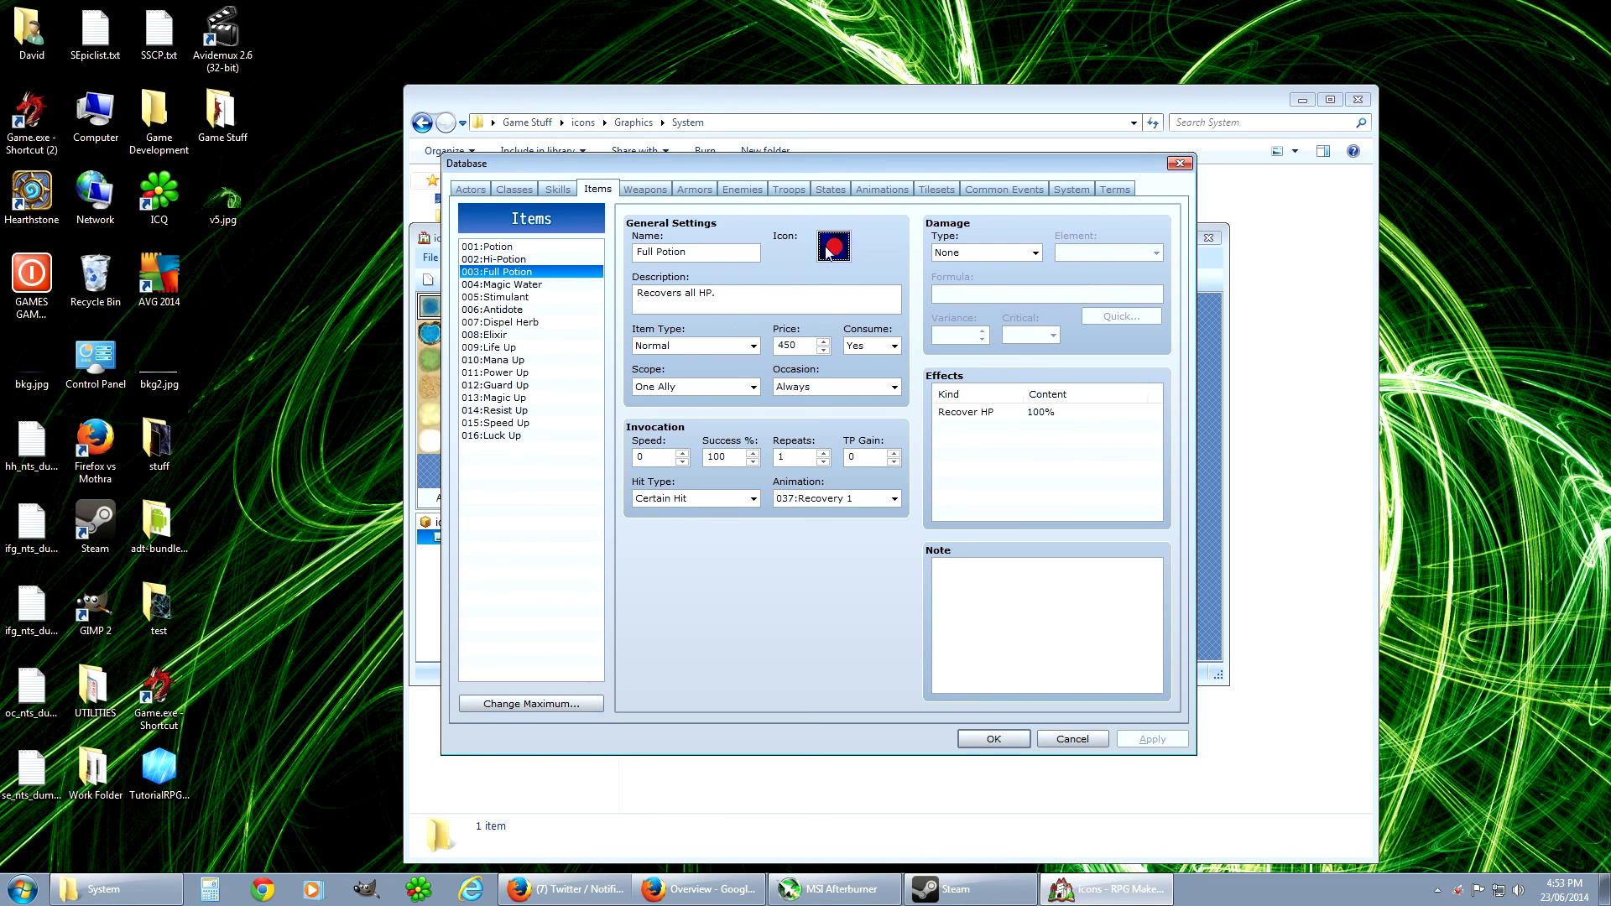
click(1072, 738)
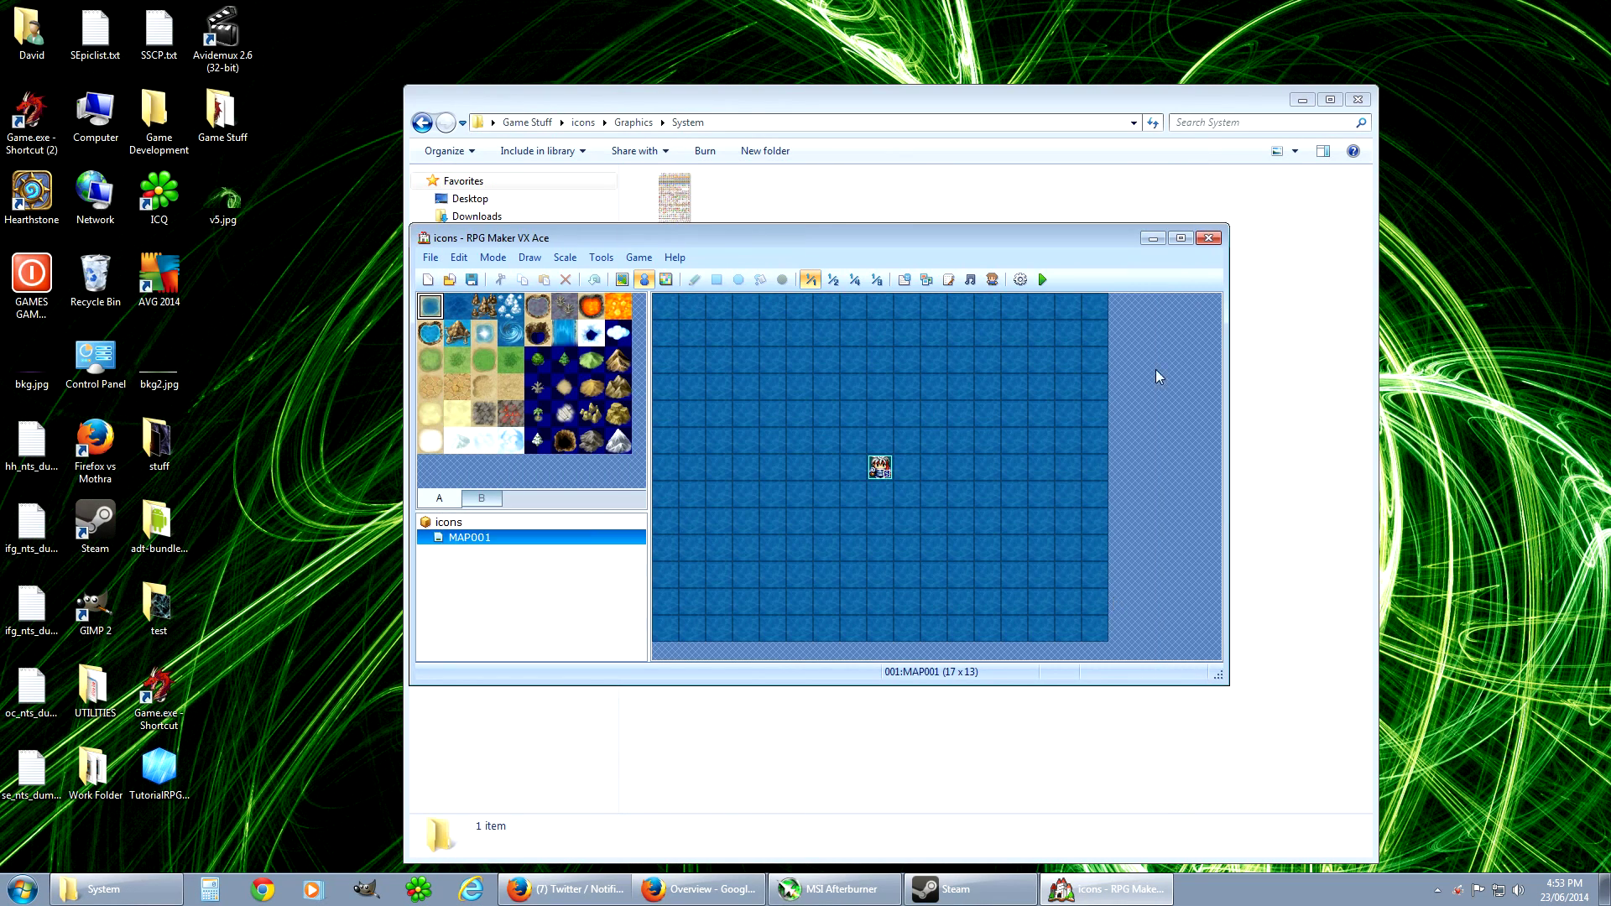
click(1208, 238)
click(842, 500)
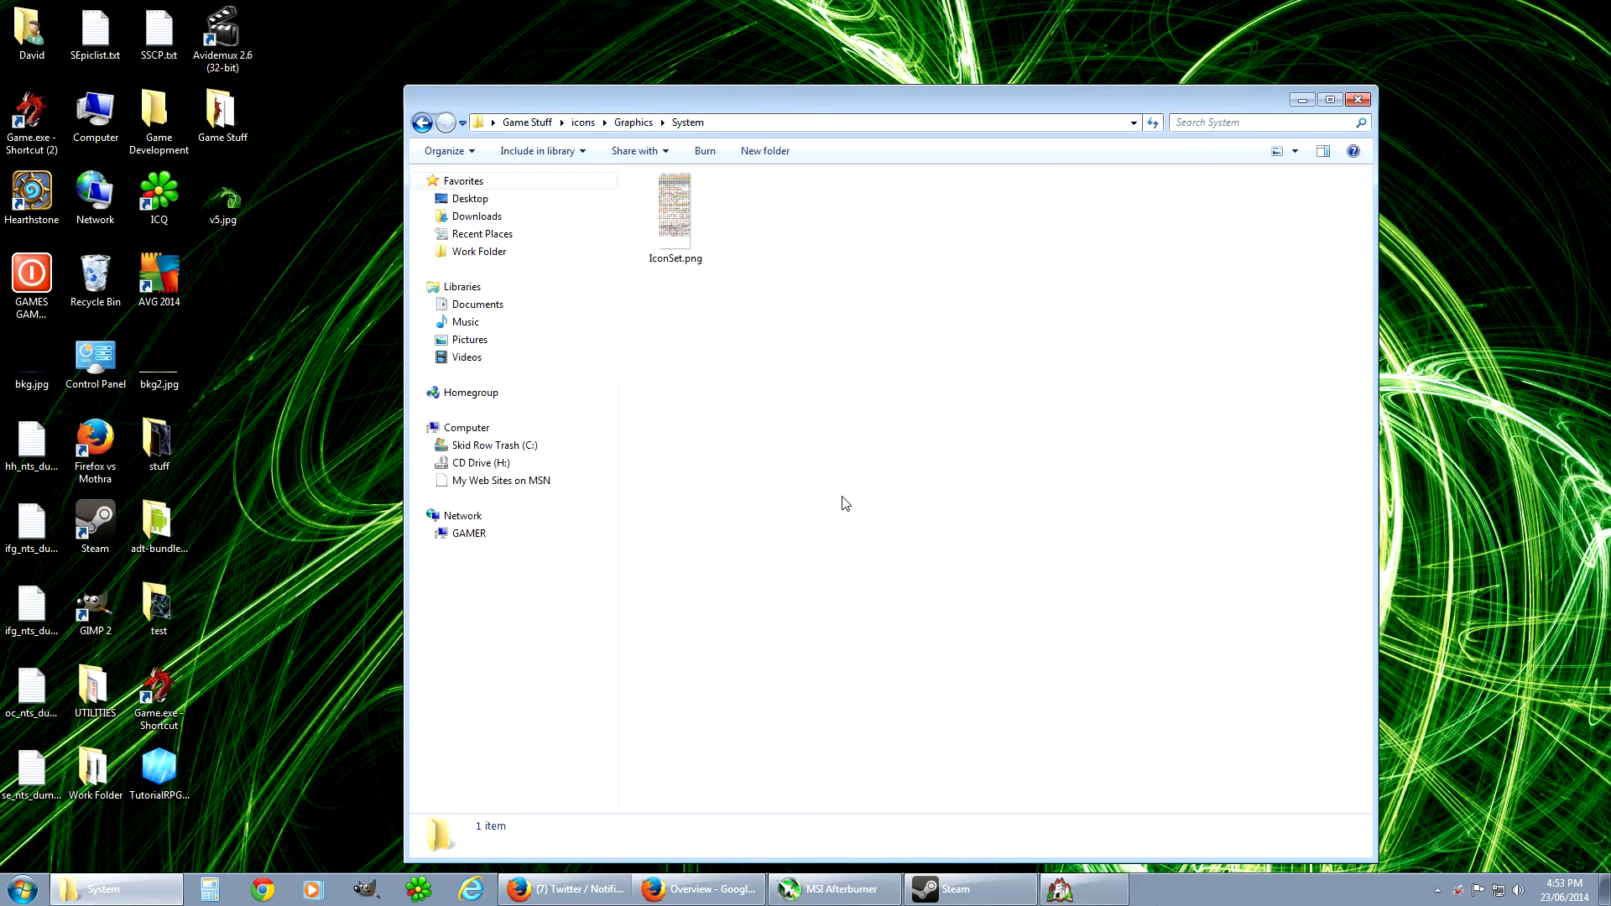
- Preview the project's IconSet.png in Windows Photo Viewer, examine its icon rows and the area below the last row, and close the viewer
right_click(672, 221)
click(729, 306)
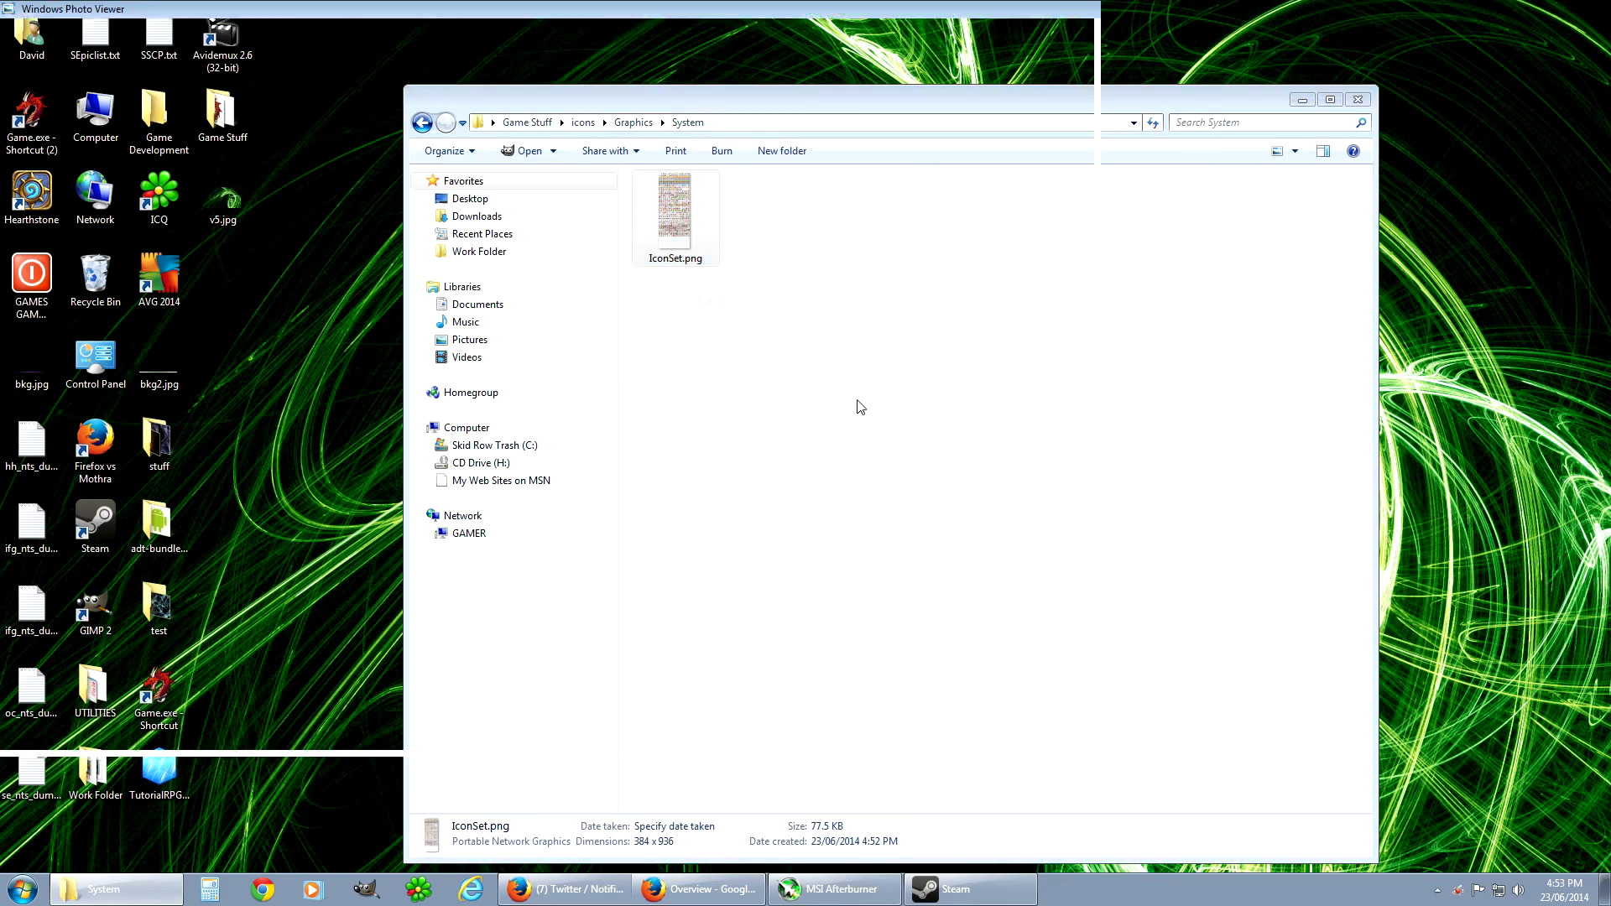
scroll(719, 578, up, 5)
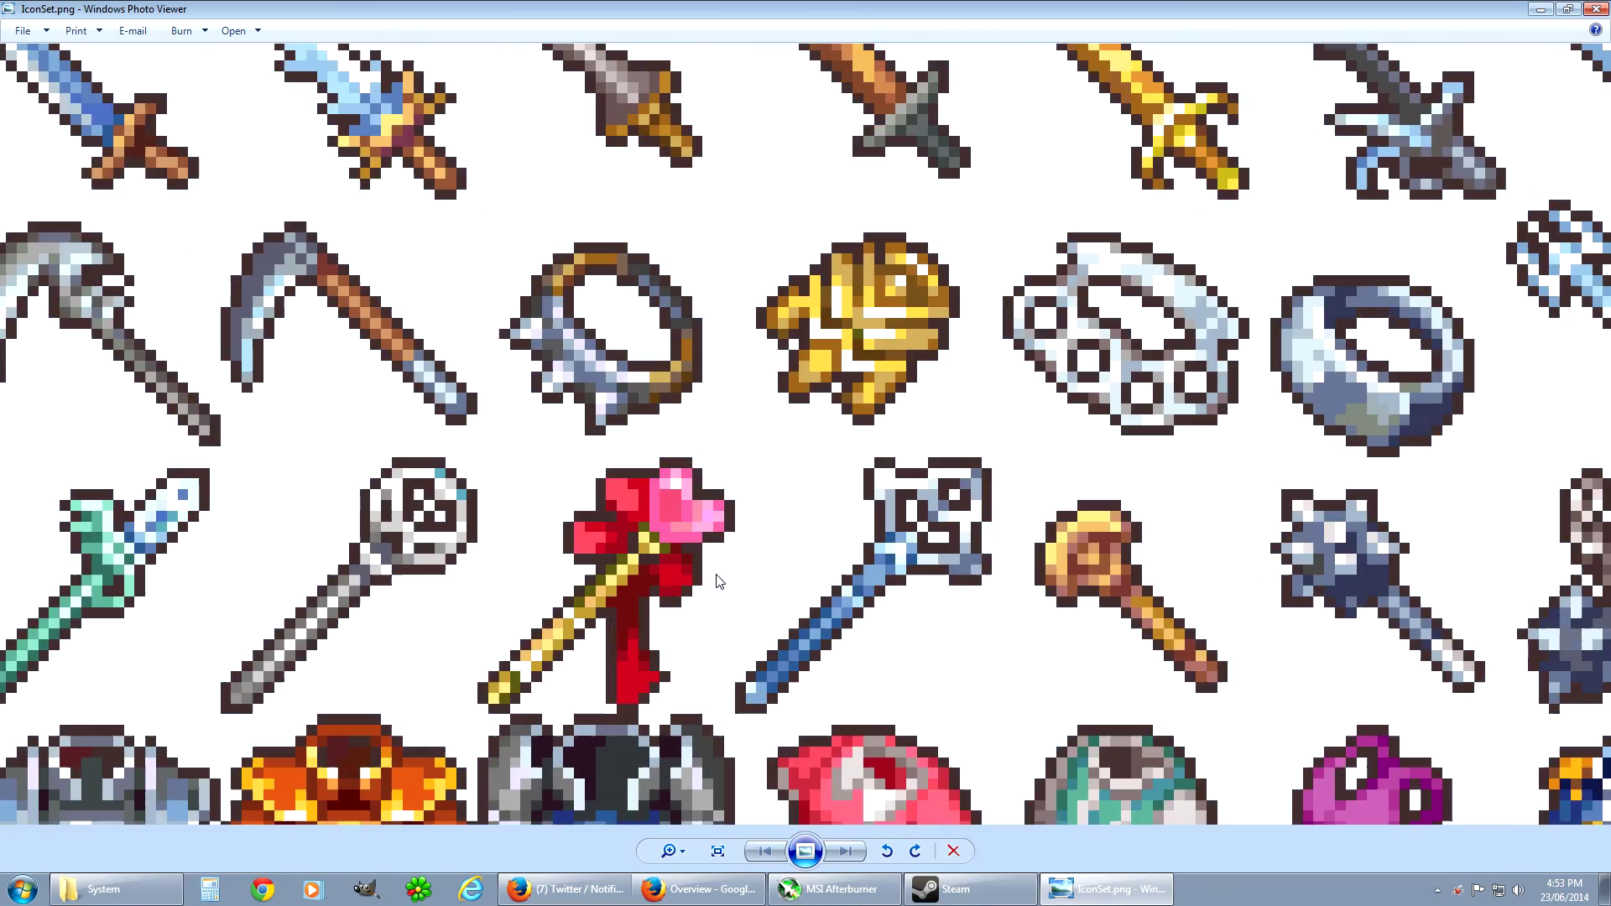
scroll(718, 579, down, 3)
scroll(688, 650, down, 1)
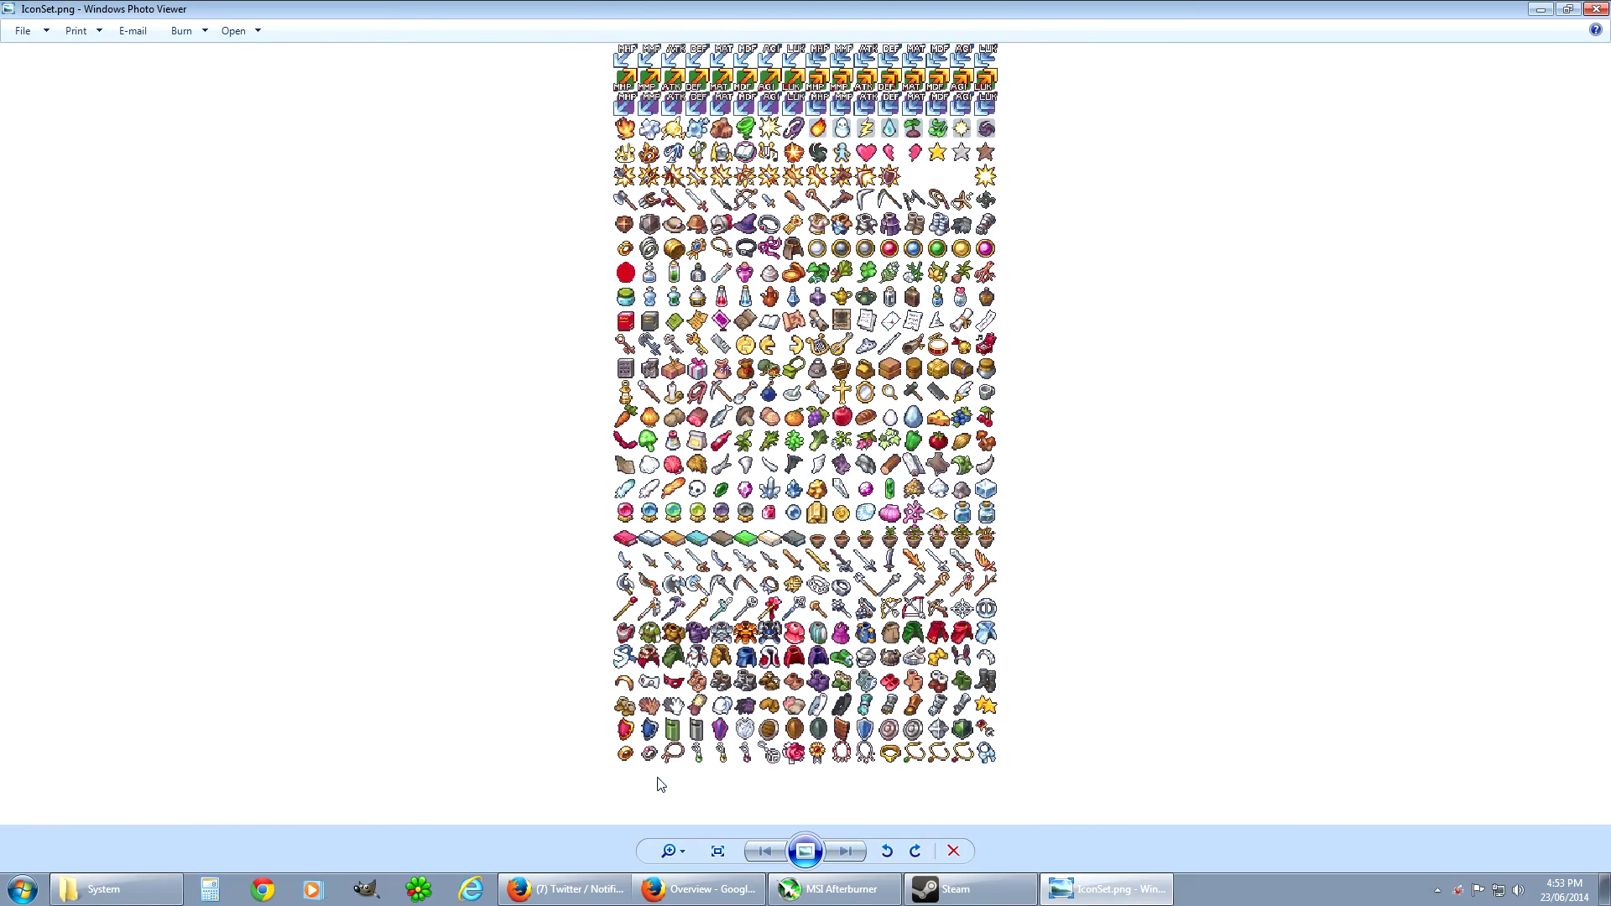
scroll(659, 783, up, 3)
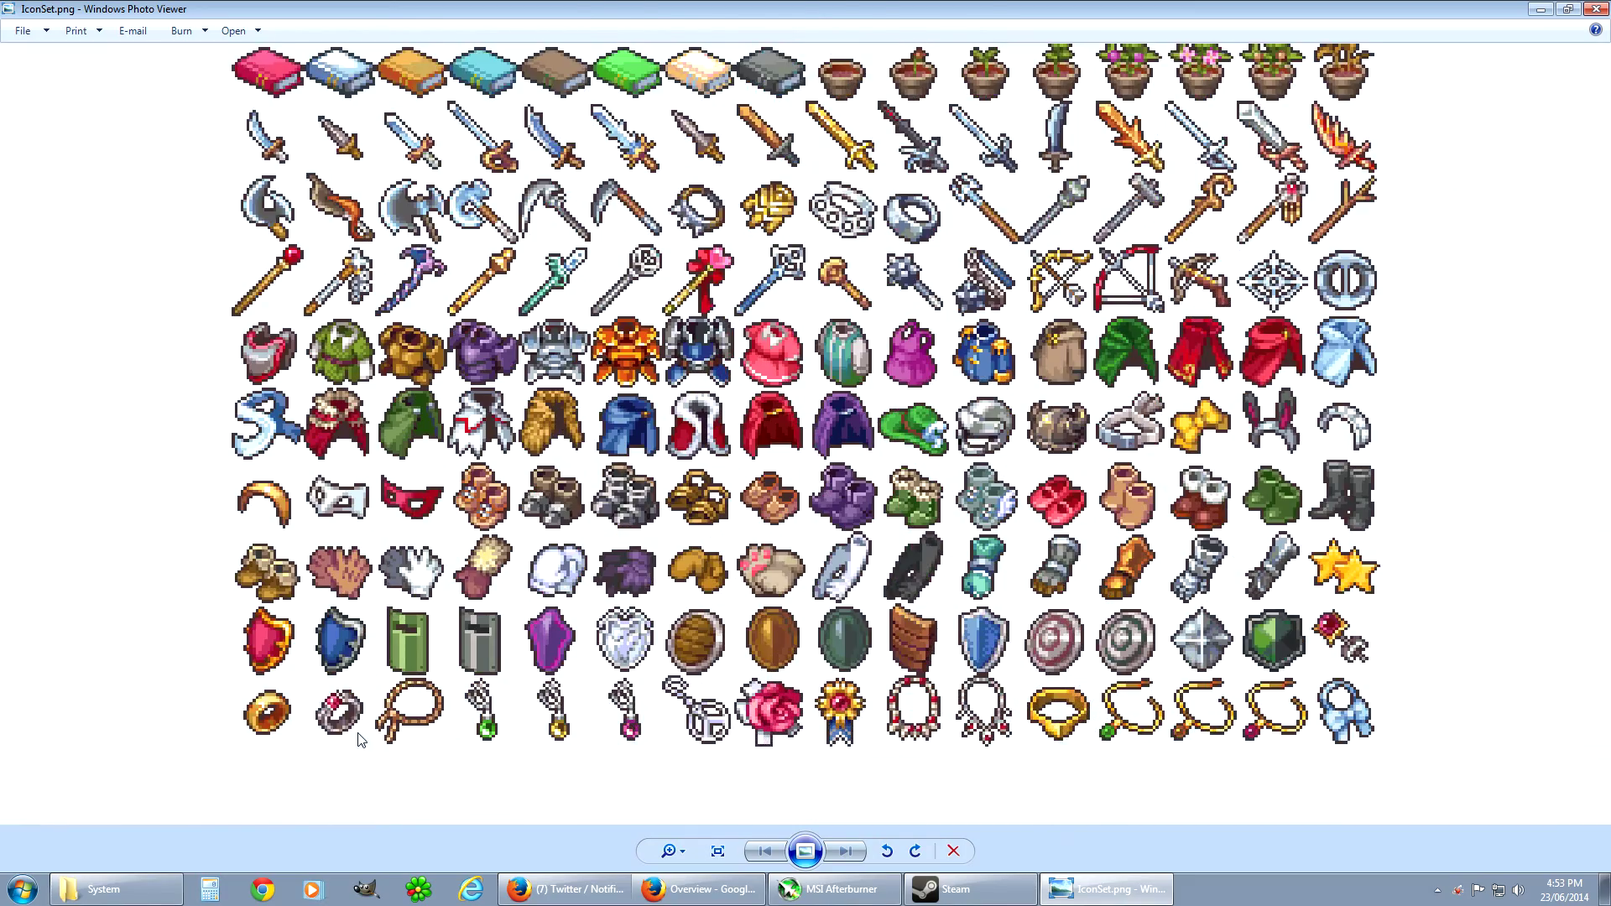
drag(360, 738, 364, 511)
scroll(270, 522, up, 3)
scroll(260, 534, down, 3)
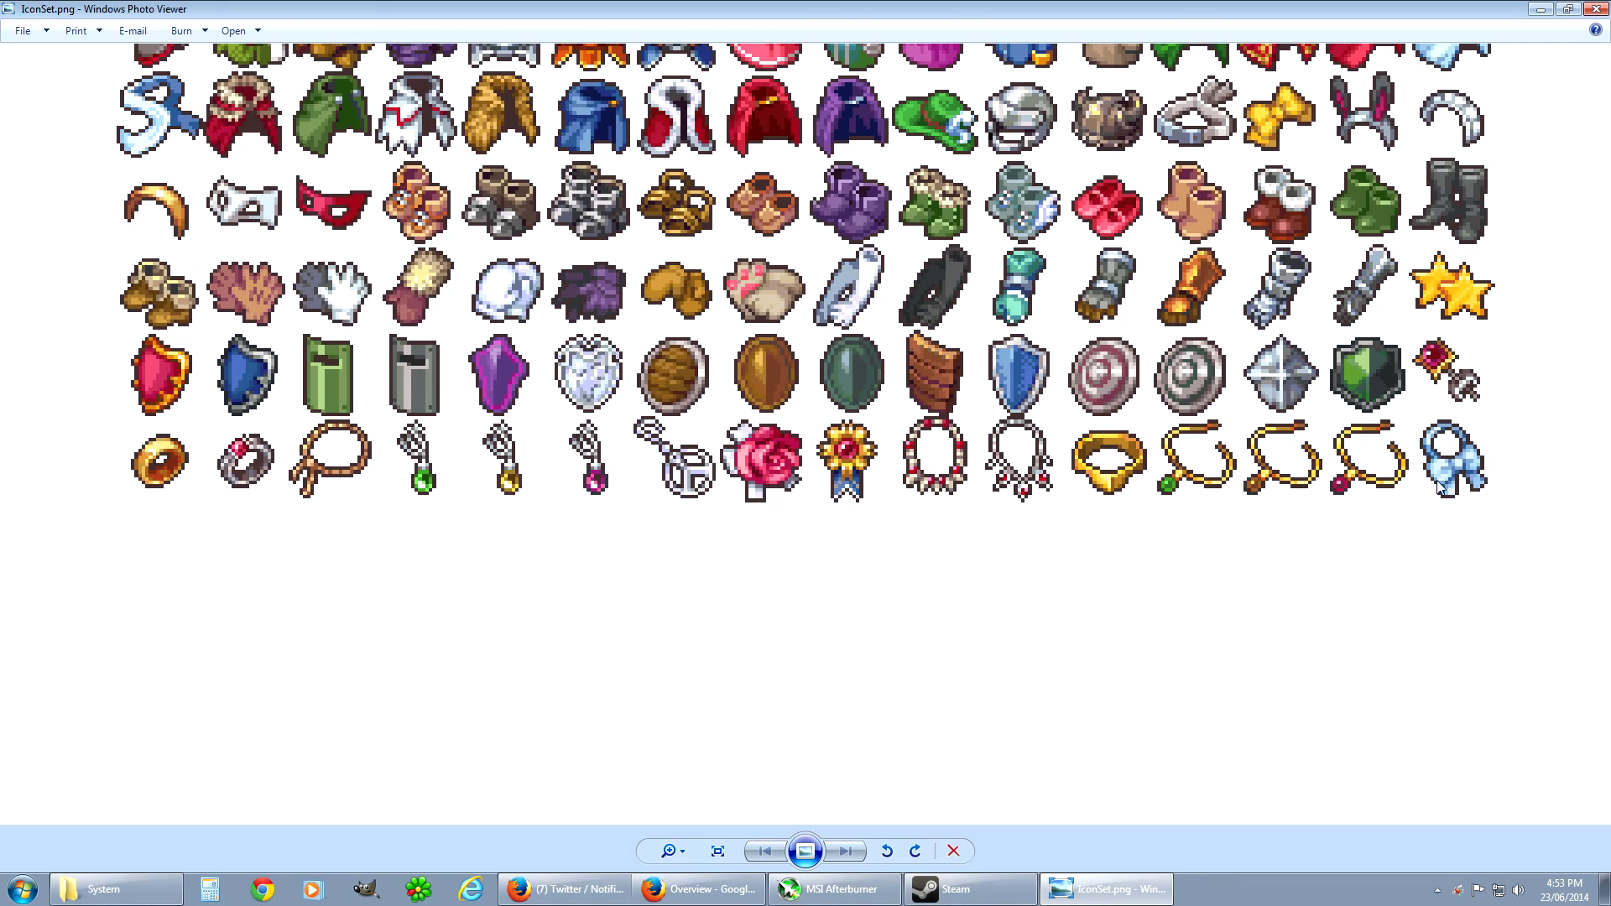
scroll(1043, 539, down, 3)
scroll(689, 408, up, 2)
scroll(690, 409, down, 3)
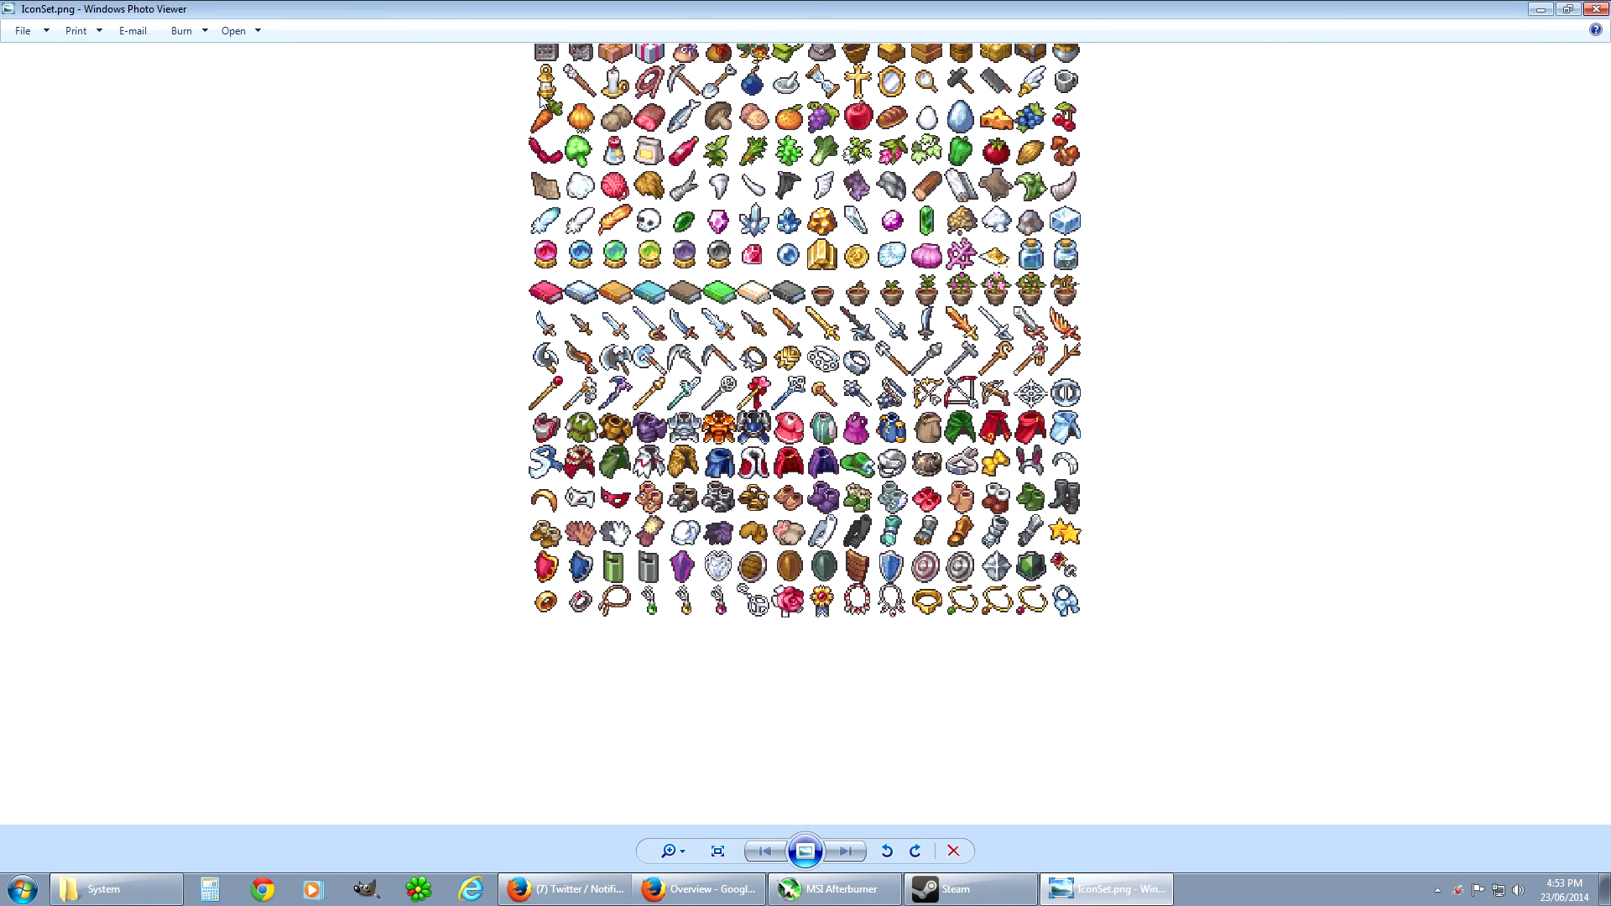
scroll(542, 97, down, 1)
scroll(547, 128, up, 1)
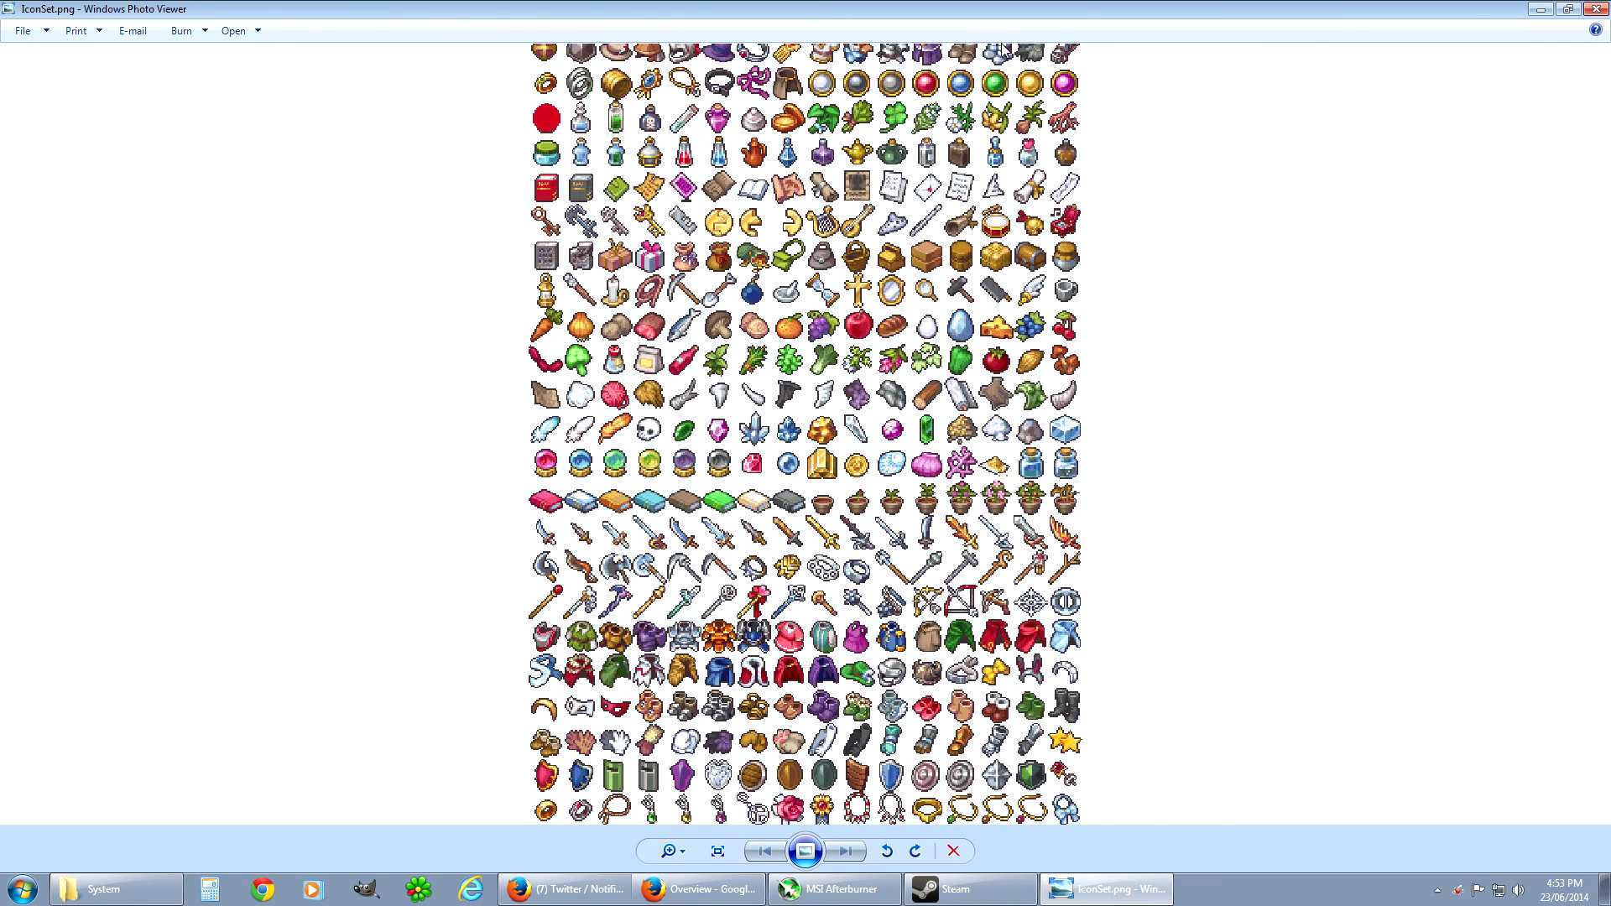
drag(826, 340, 929, 230)
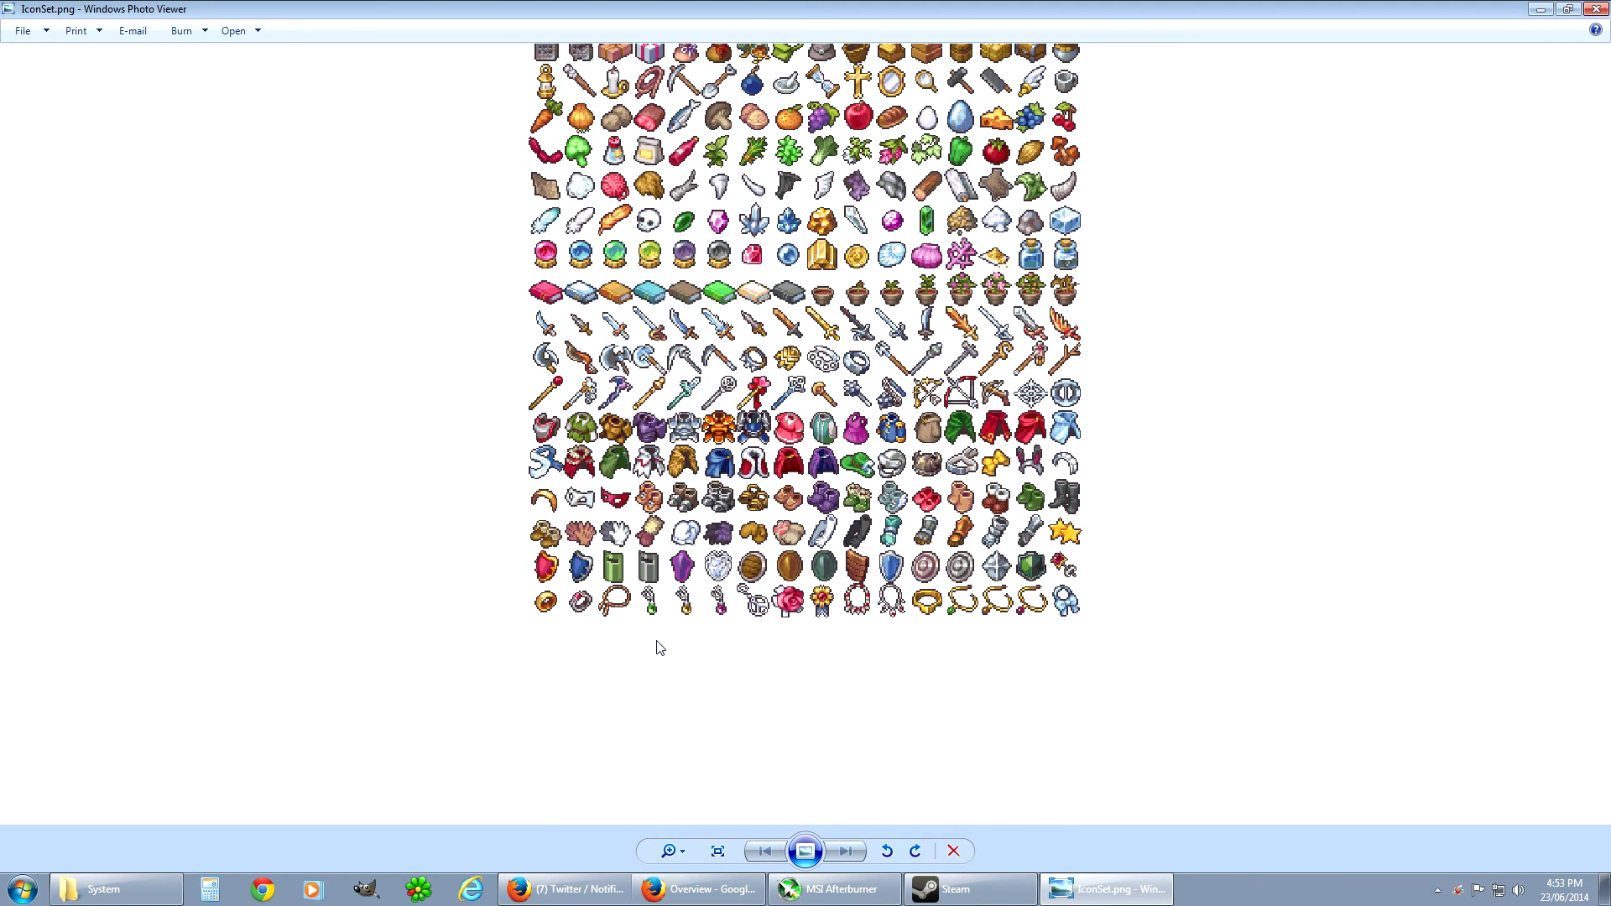
click(1594, 10)
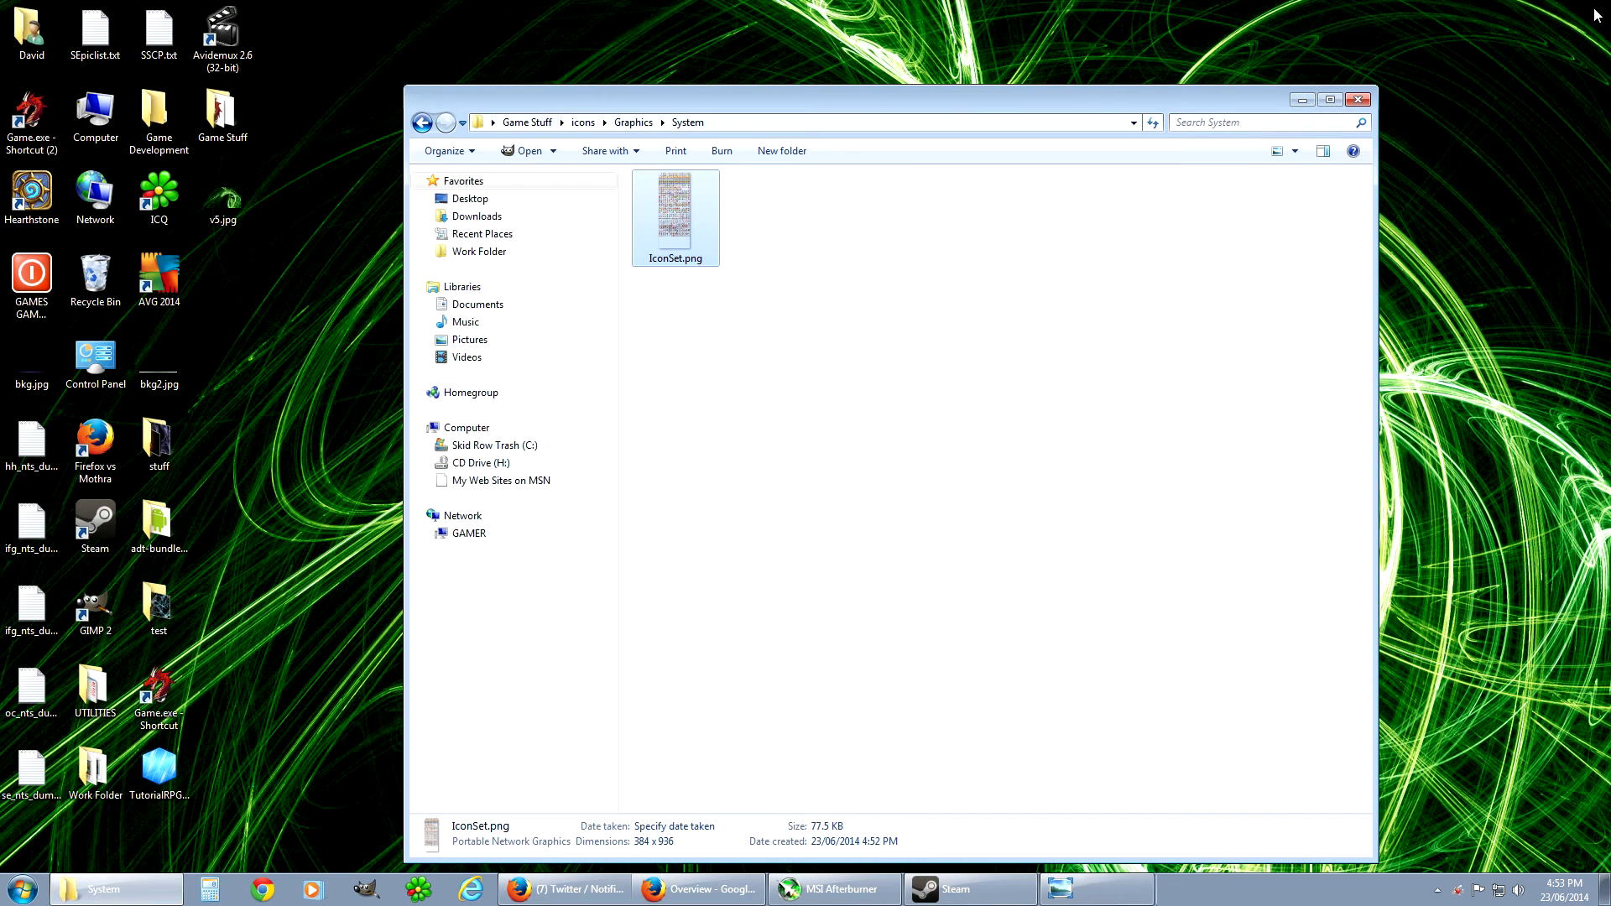
click(930, 418)
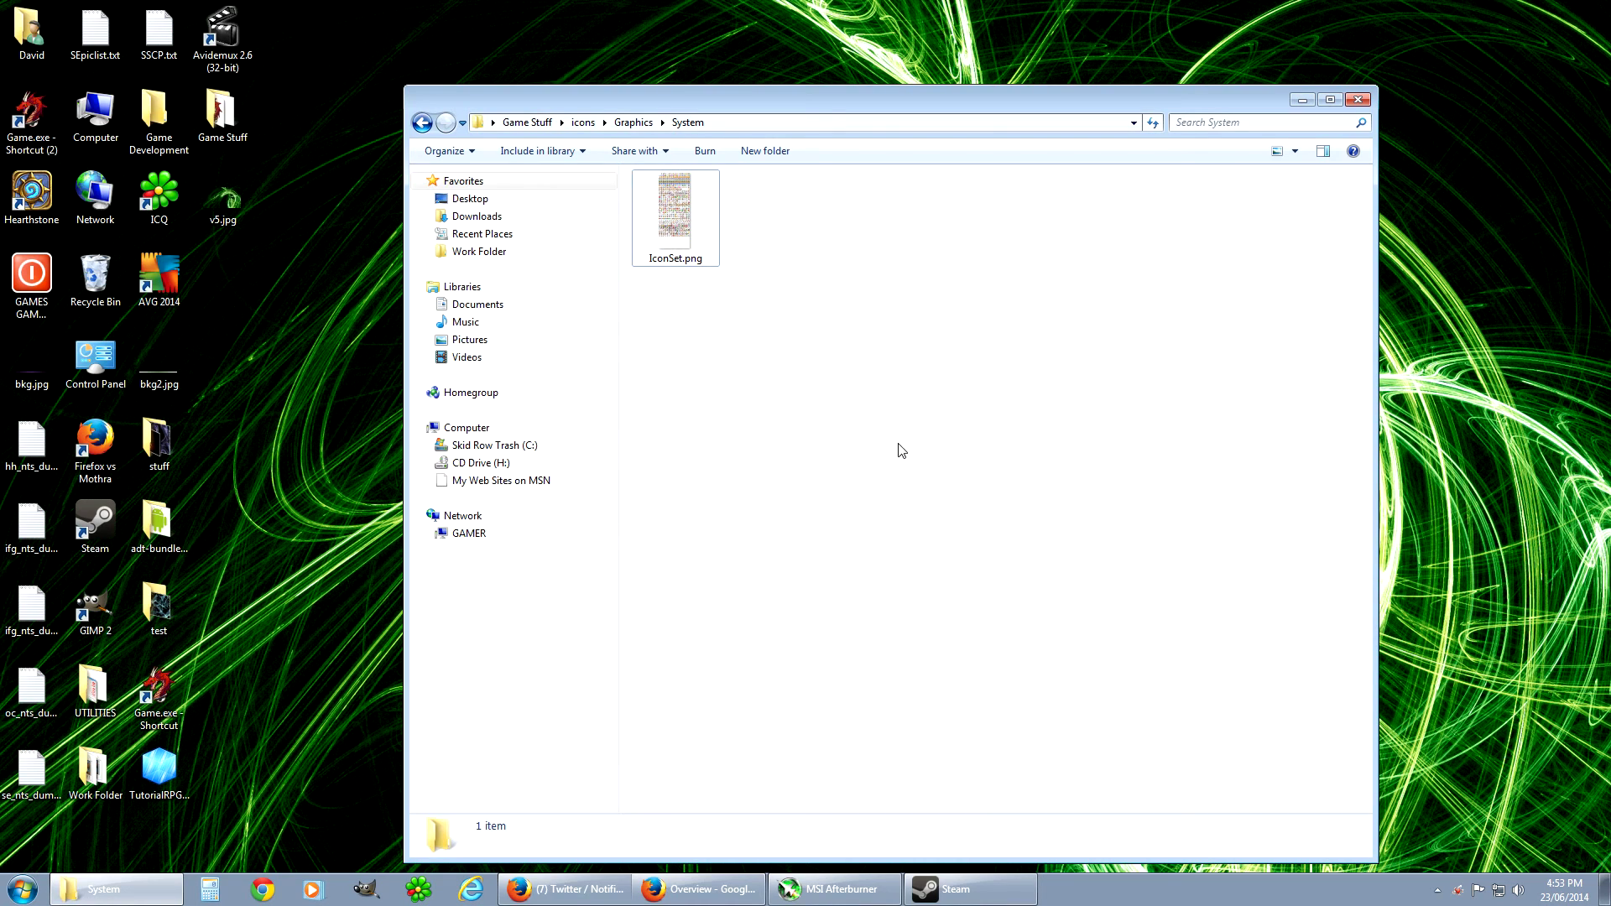